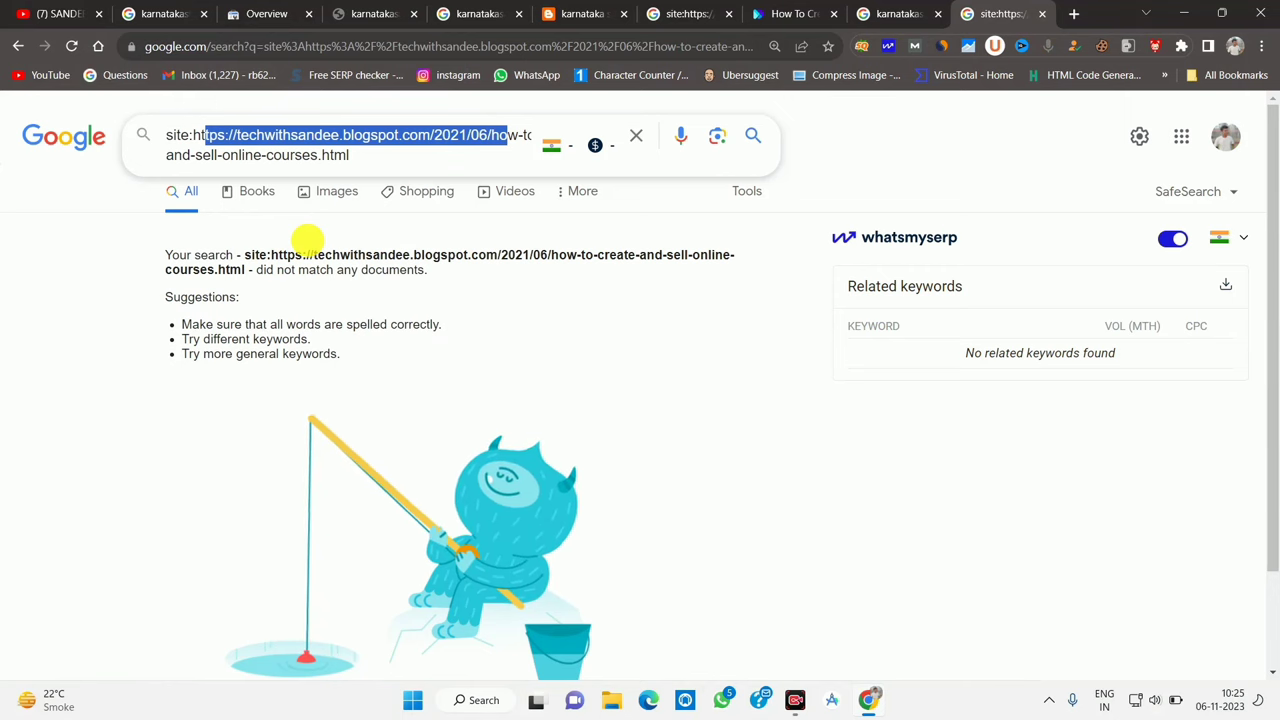
# Open the featured Giro Aries helmet post from karnatakasateopenuniversity.in in a new tab and copy its address.
pyautogui.click(565, 13)
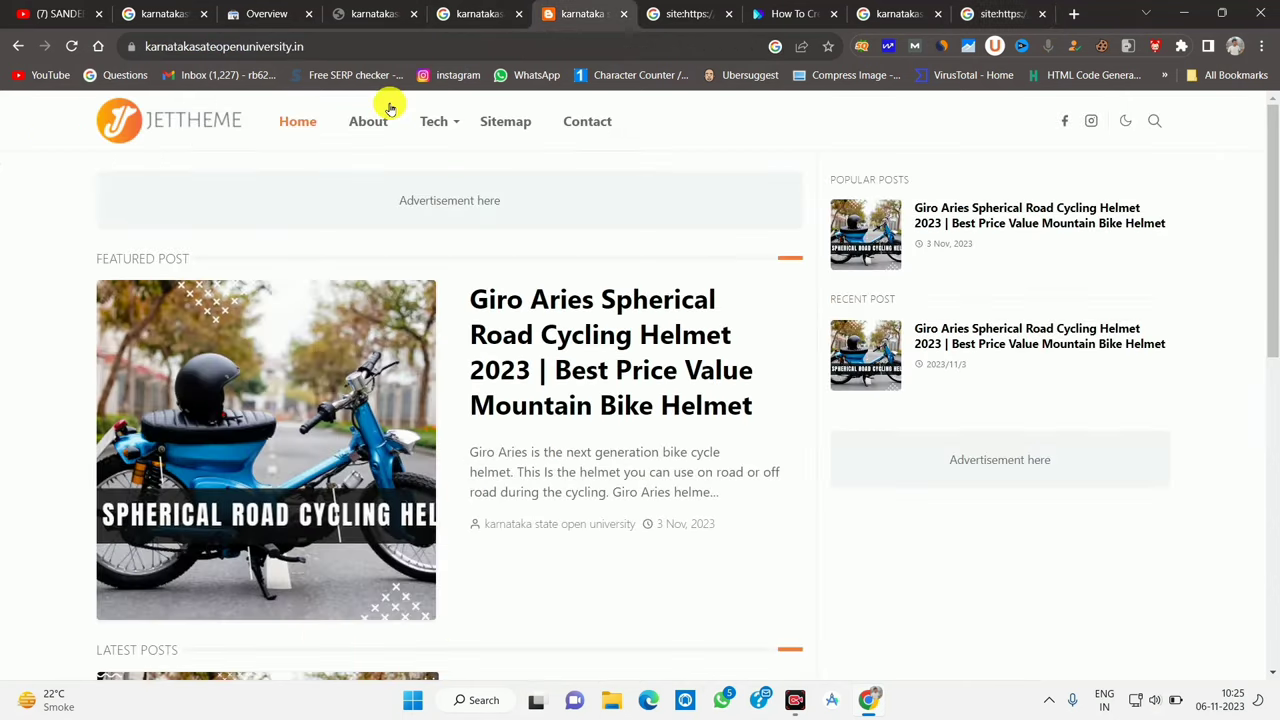
pyautogui.rightClick(546, 365)
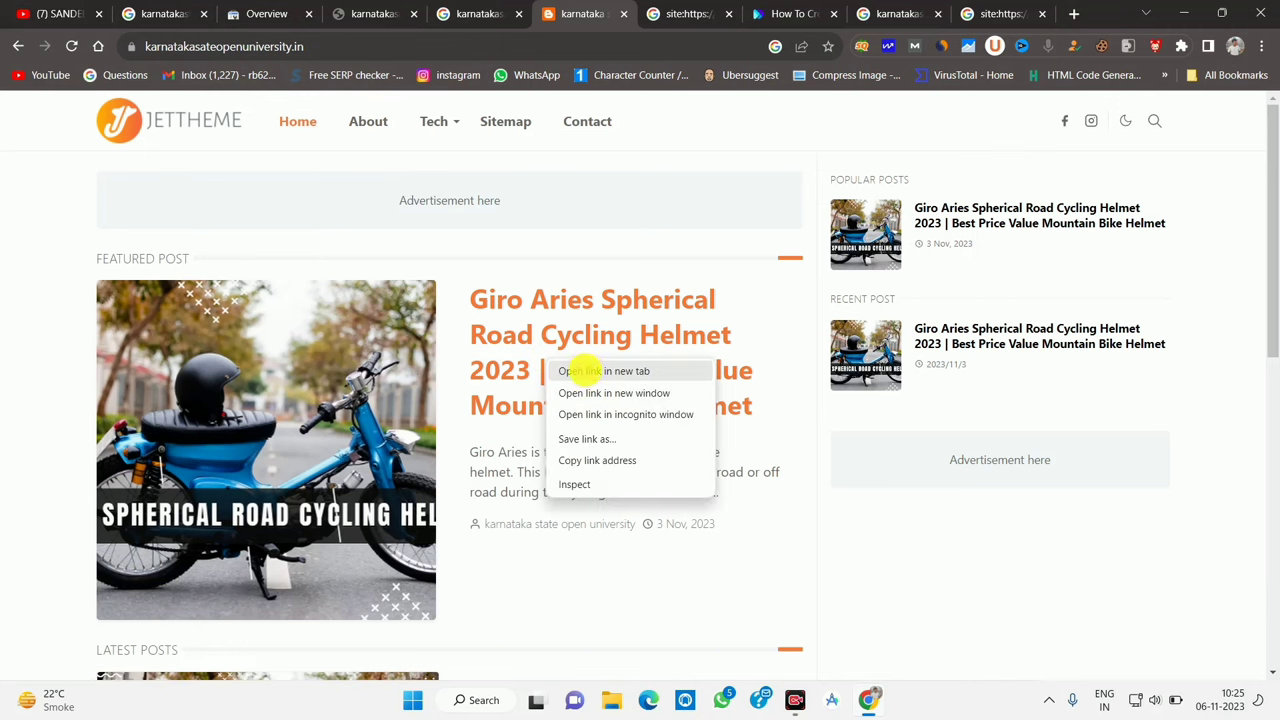
pyautogui.click(587, 370)
pyautogui.click(614, 12)
pyautogui.click(322, 46)
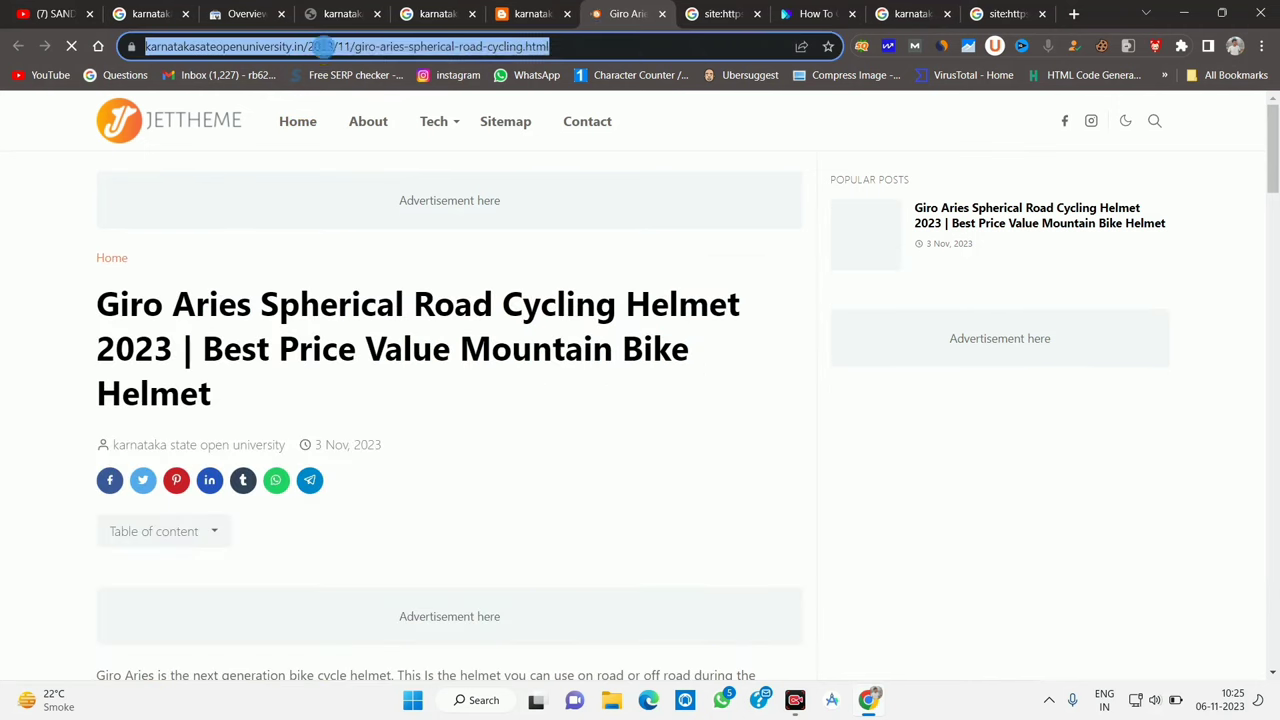
pyautogui.rightClick(322, 46)
pyautogui.click(533, 153)
# Replace the address in the Google site: query with the copied helmet post address and run the search.
pyautogui.click(1000, 12)
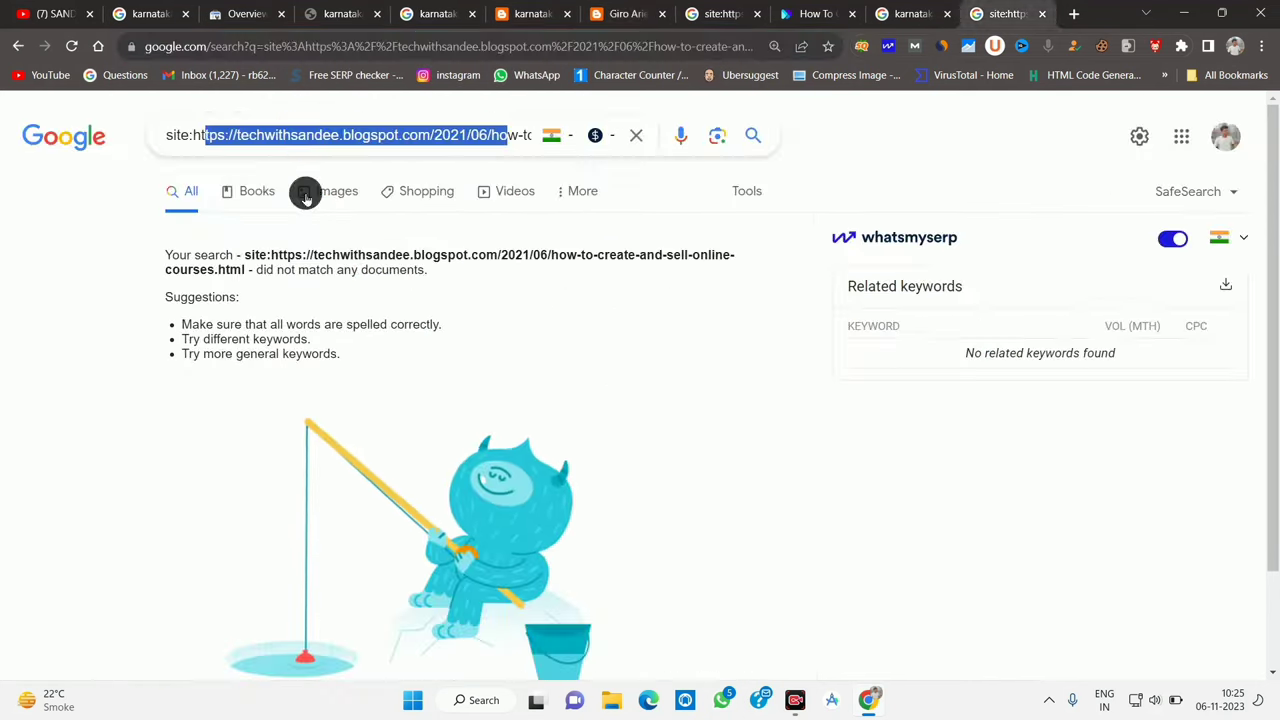
pyautogui.moveTo(194, 134); pyautogui.dragTo(530, 146)
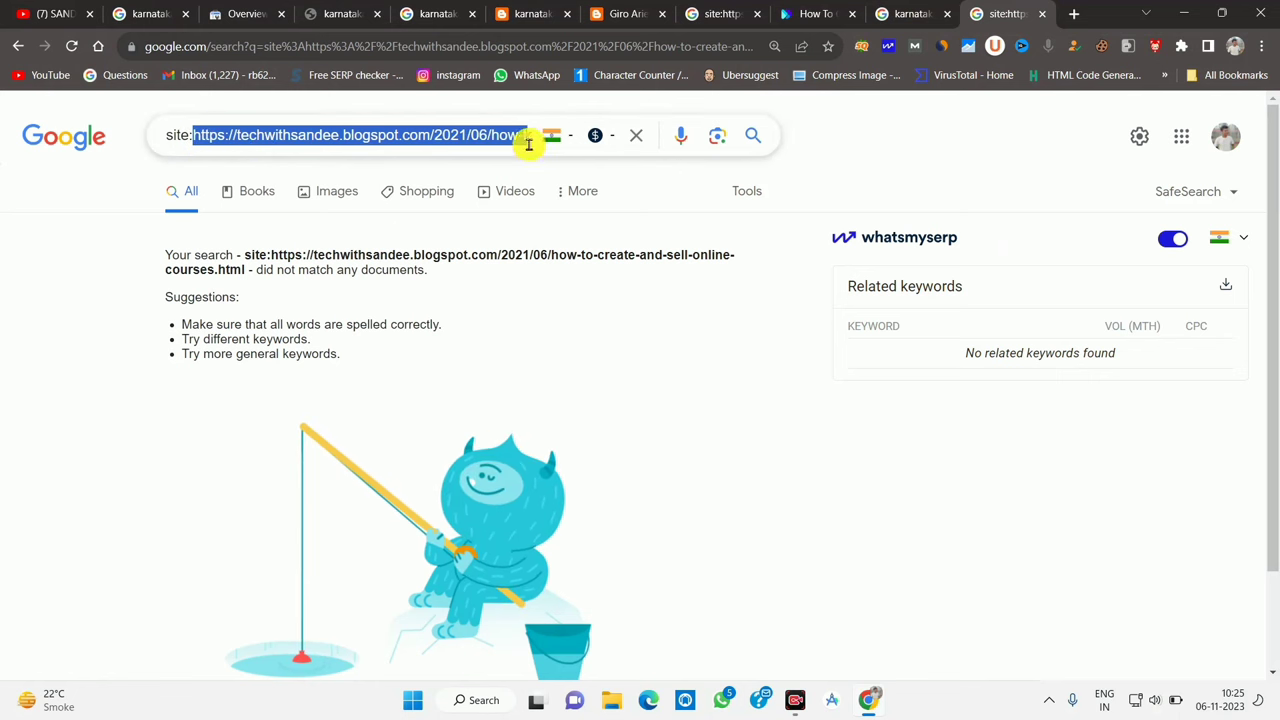
pyautogui.press('BackSpace')
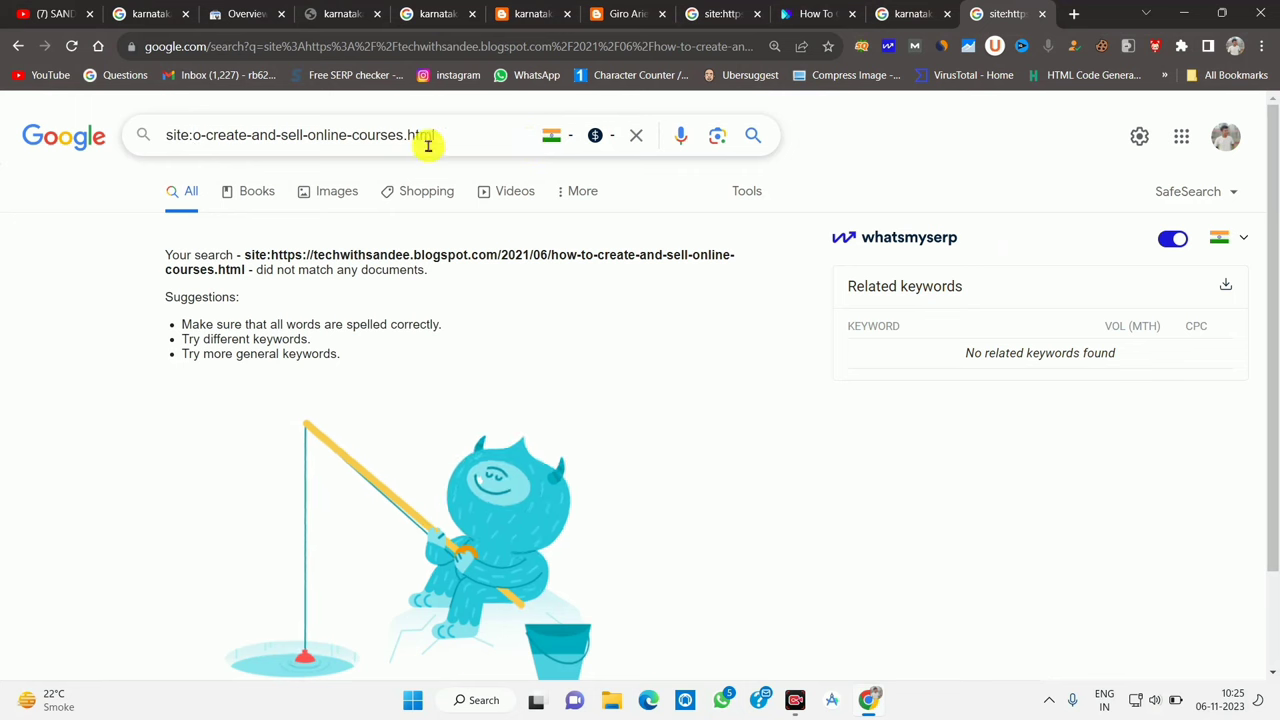
pyautogui.moveTo(436, 136); pyautogui.dragTo(195, 136)
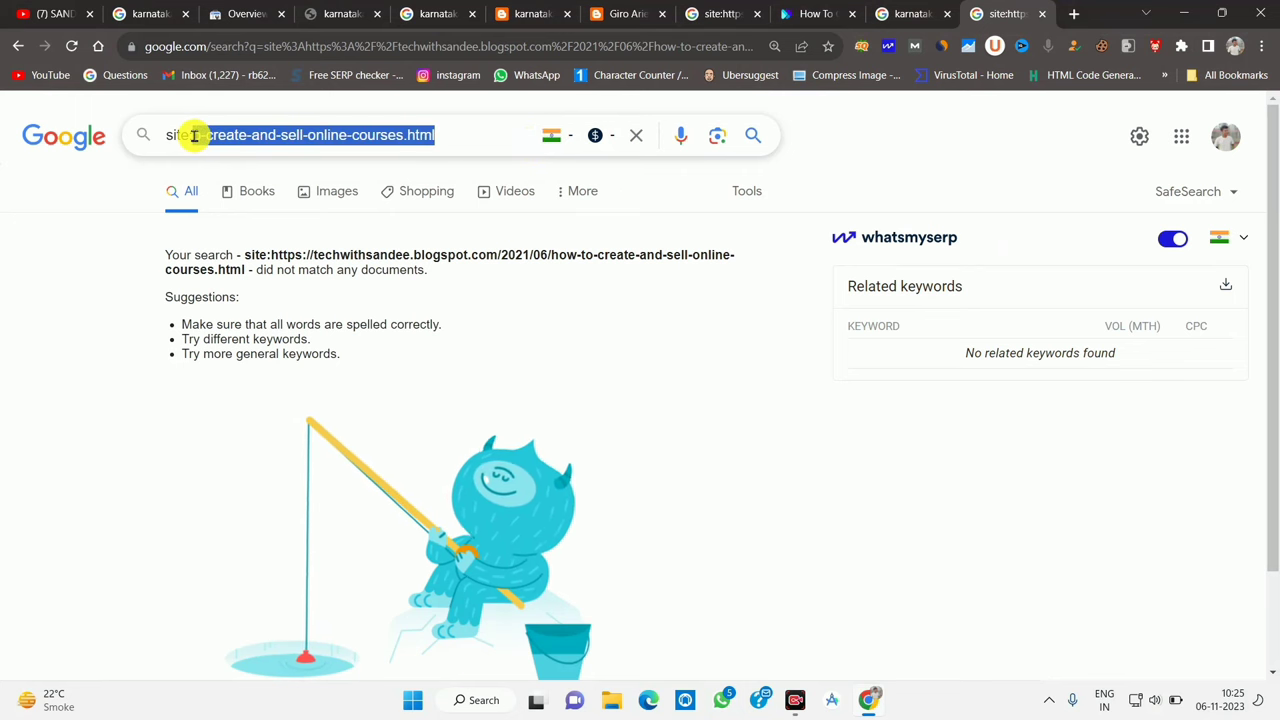
pyautogui.rightClick(223, 135)
pyautogui.click(255, 211)
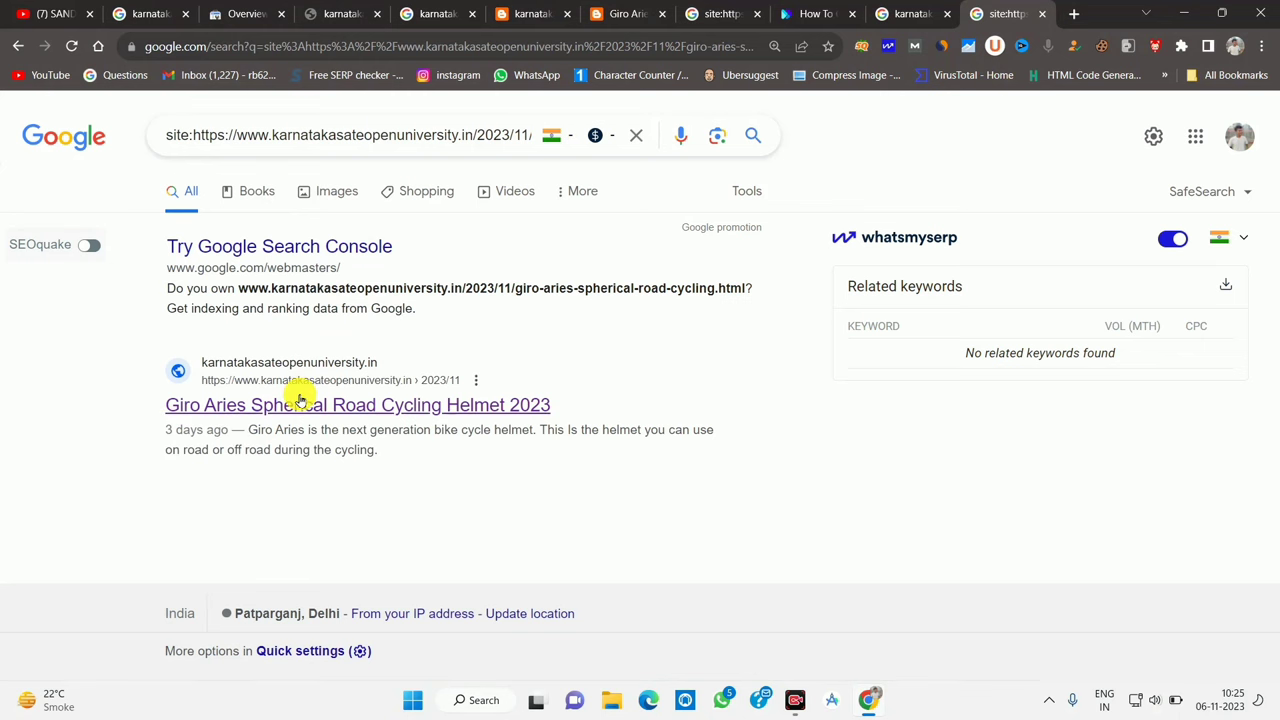
# Open the helmet post from the search results and copy its page address.
pyautogui.click(276, 408)
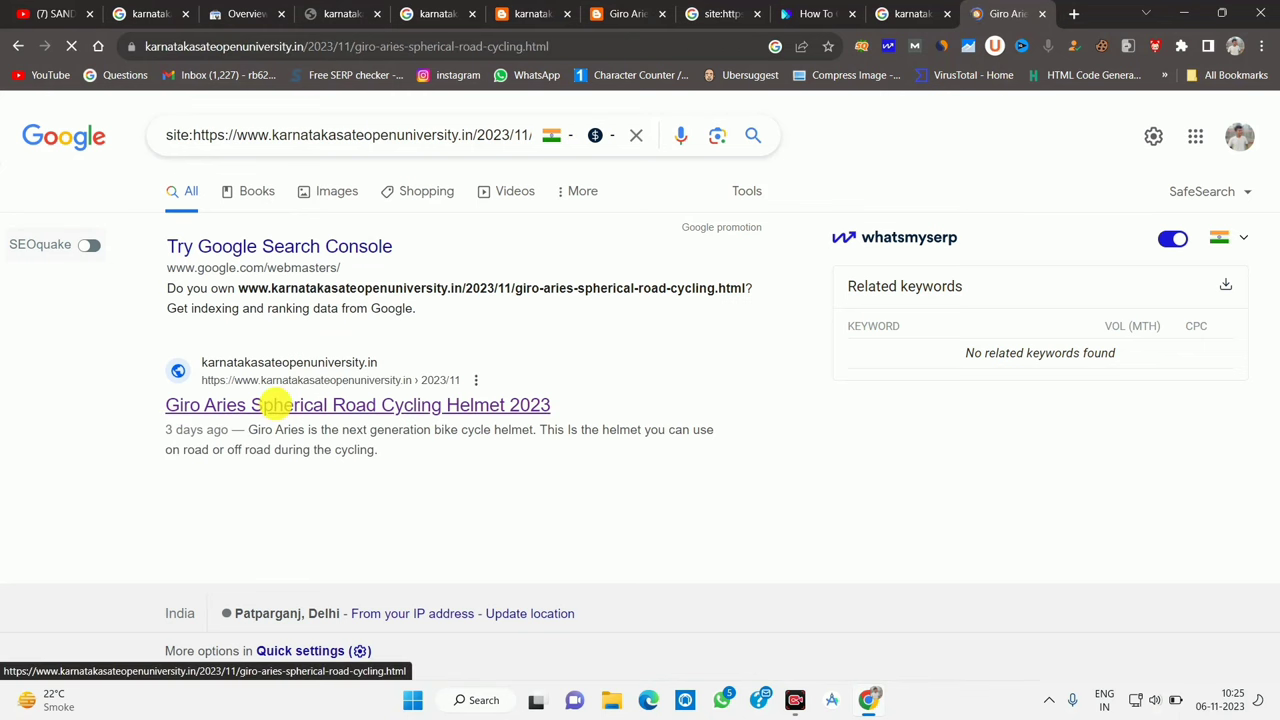
pyautogui.click(329, 49)
pyautogui.rightClick(329, 52)
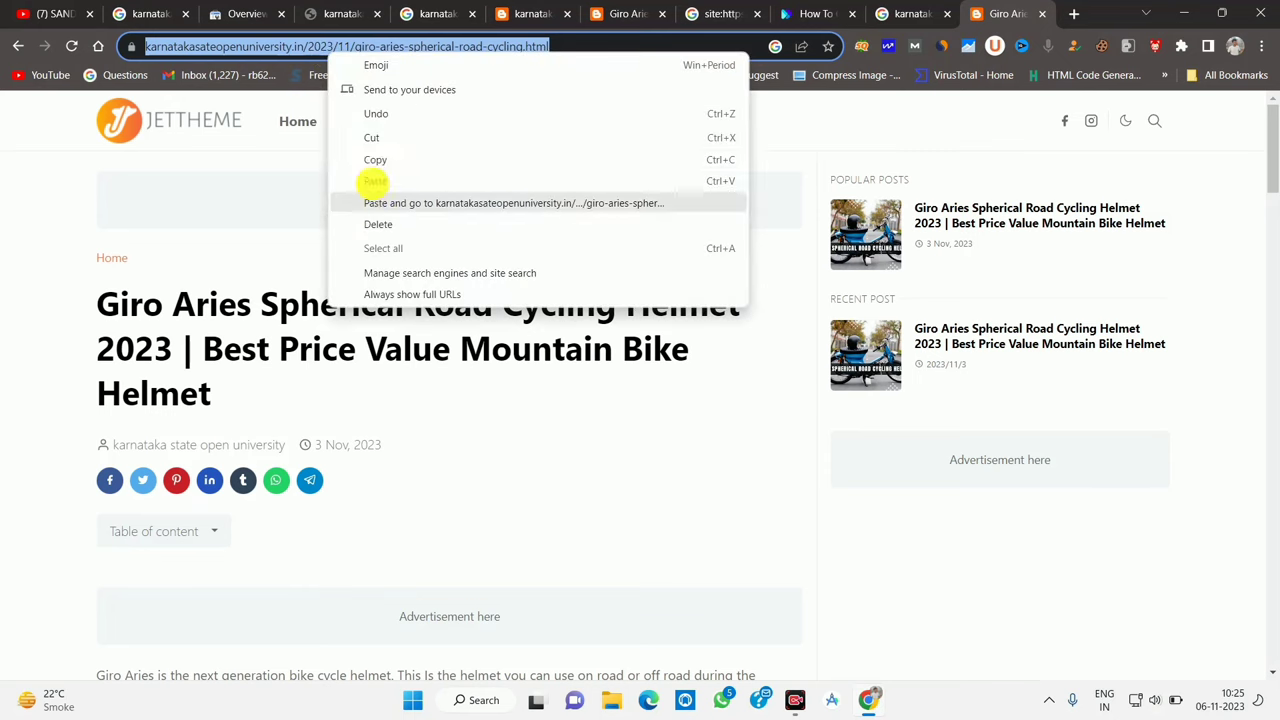
pyautogui.click(370, 157)
# Inspect the copied helmet post URL in Google Search Console.
pyautogui.click(244, 12)
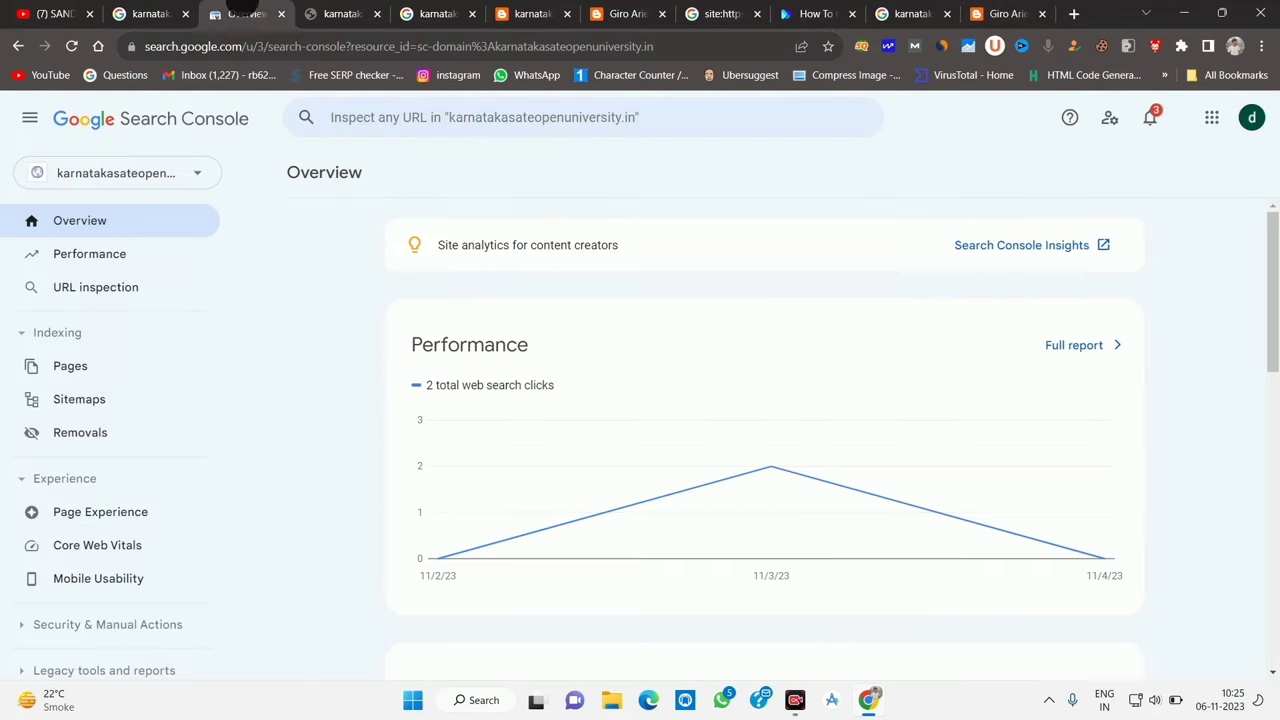
pyautogui.click(437, 110)
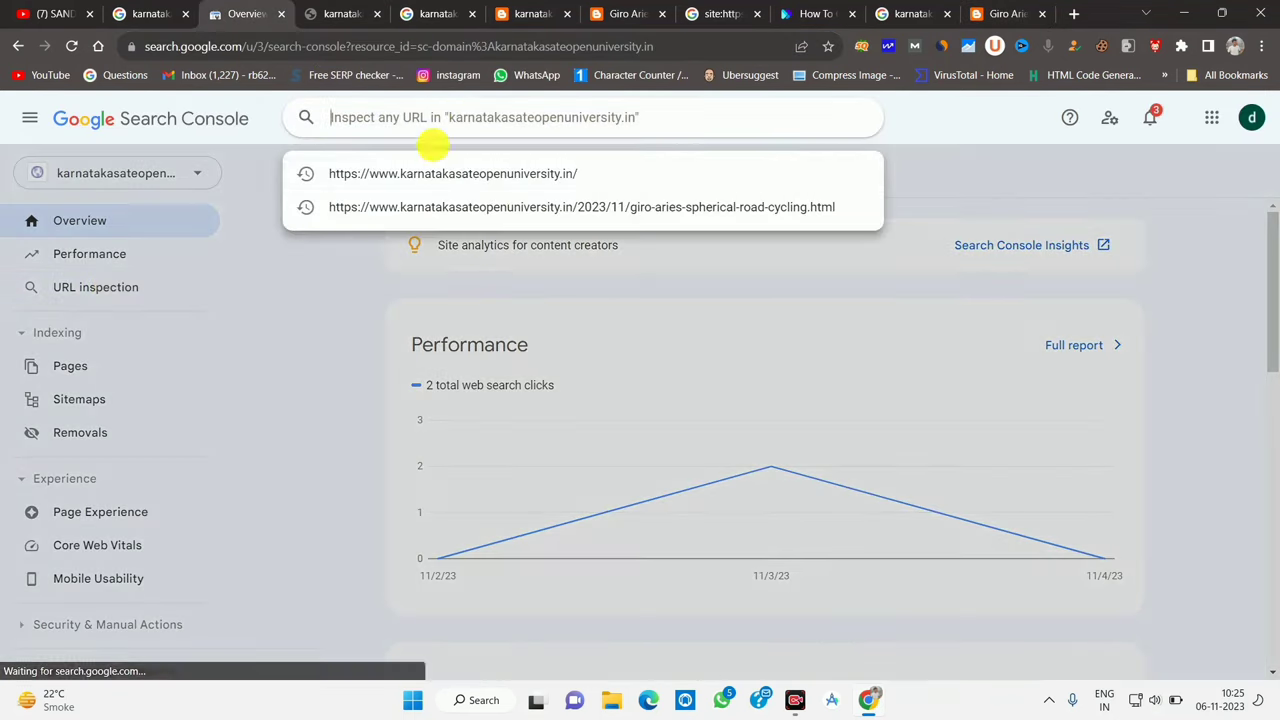
pyautogui.rightClick(425, 115)
pyautogui.click(471, 238)
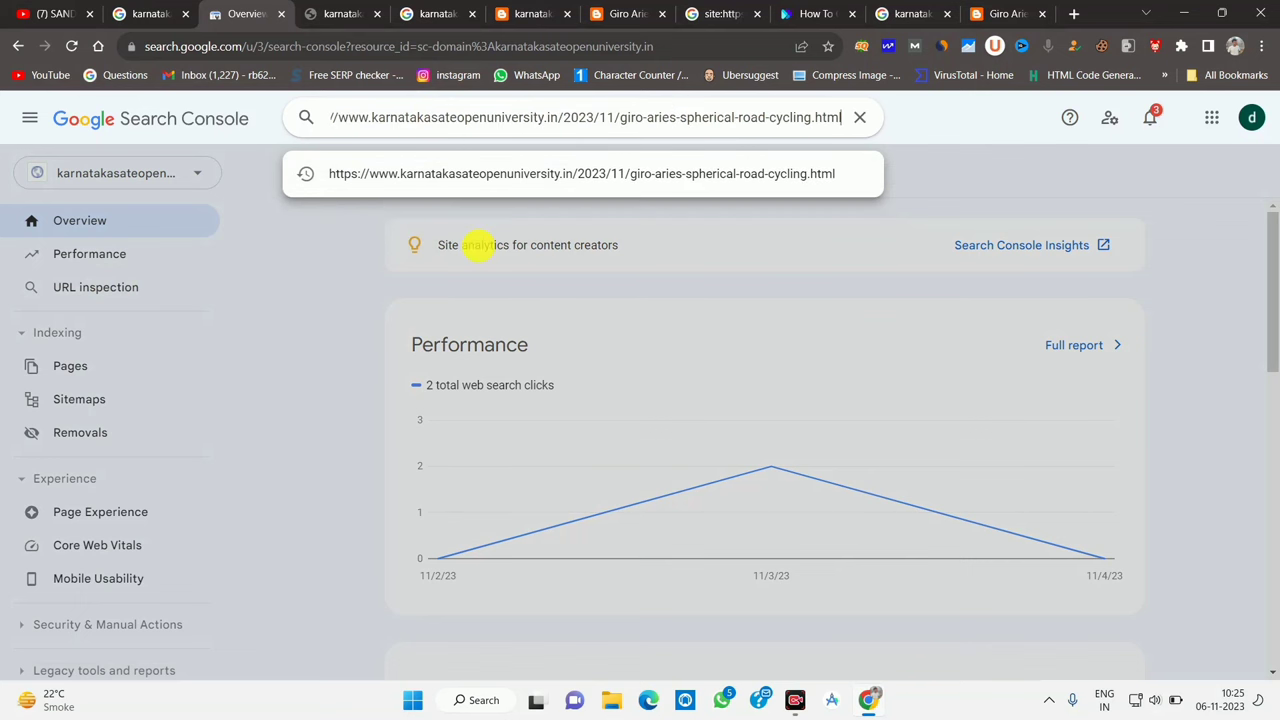
pyautogui.press('Return')
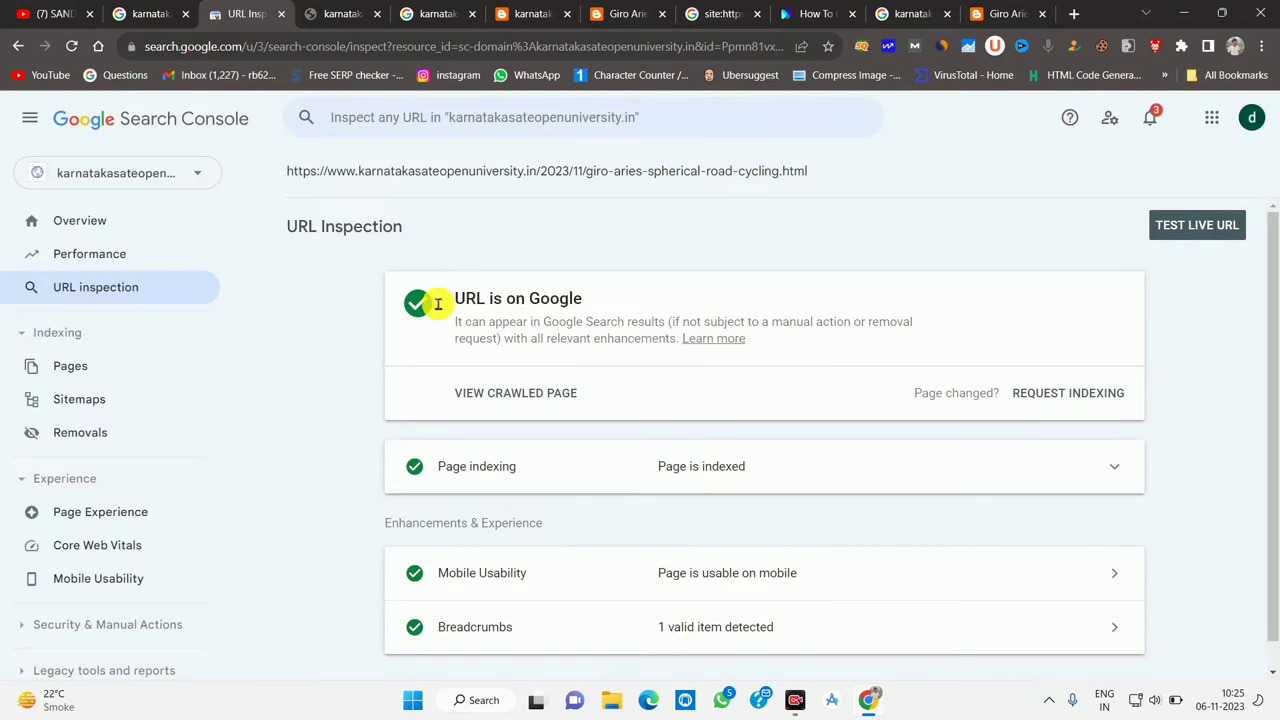
# Examine the URL's Google status and expand the page indexing details to check the page fetch and indexing permission.
pyautogui.moveTo(517, 297); pyautogui.dragTo(665, 277)
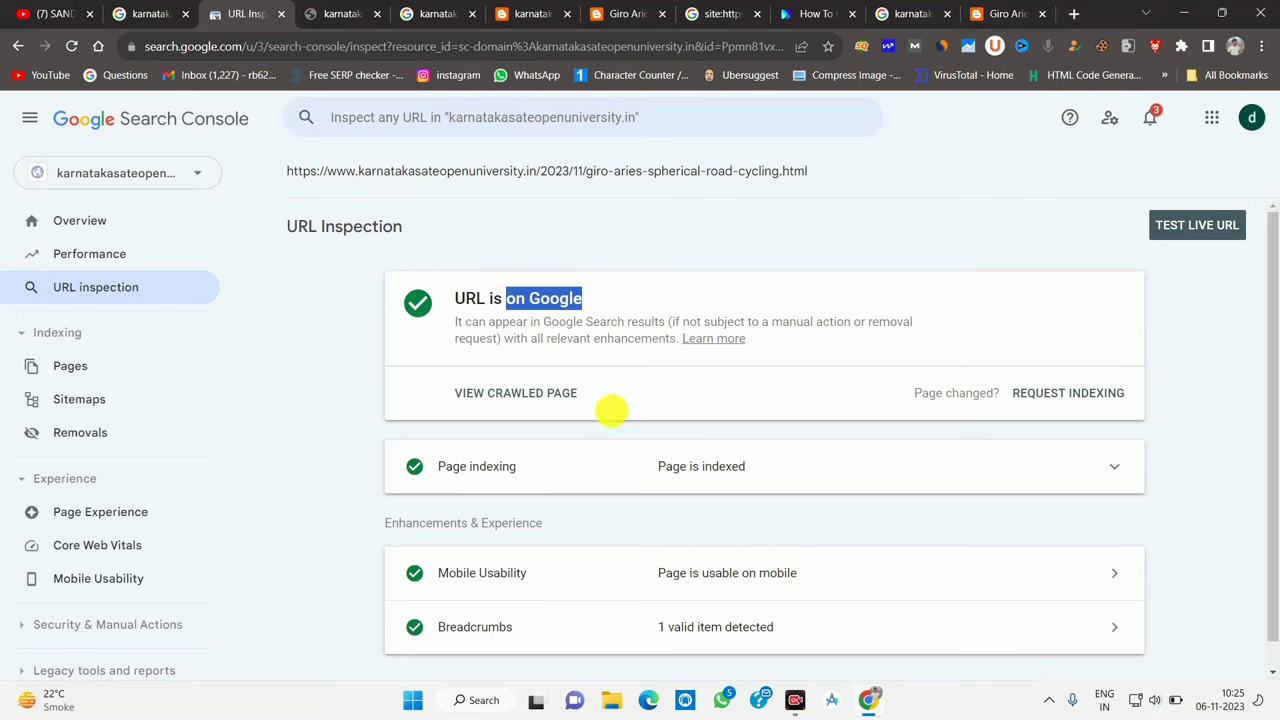
pyautogui.scroll(-1, 580, 449)
pyautogui.click(683, 435)
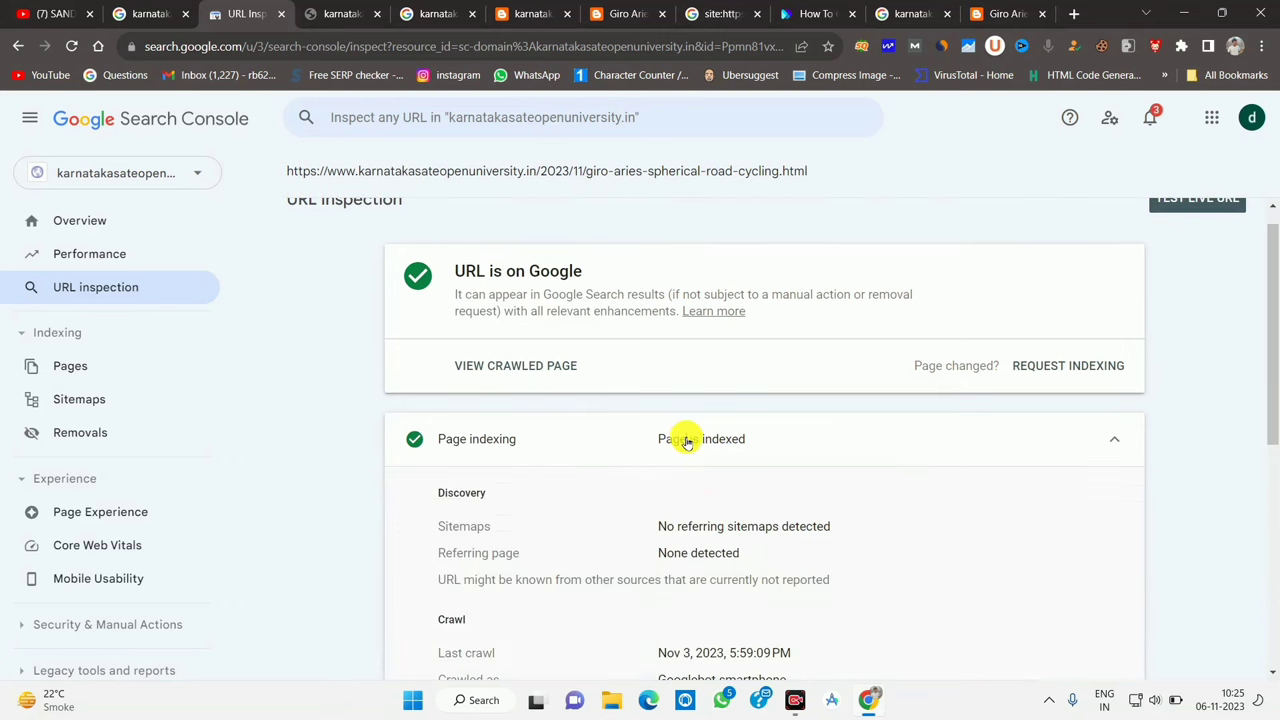
pyautogui.scroll(-1, 701, 556)
pyautogui.scroll(-4, 701, 556)
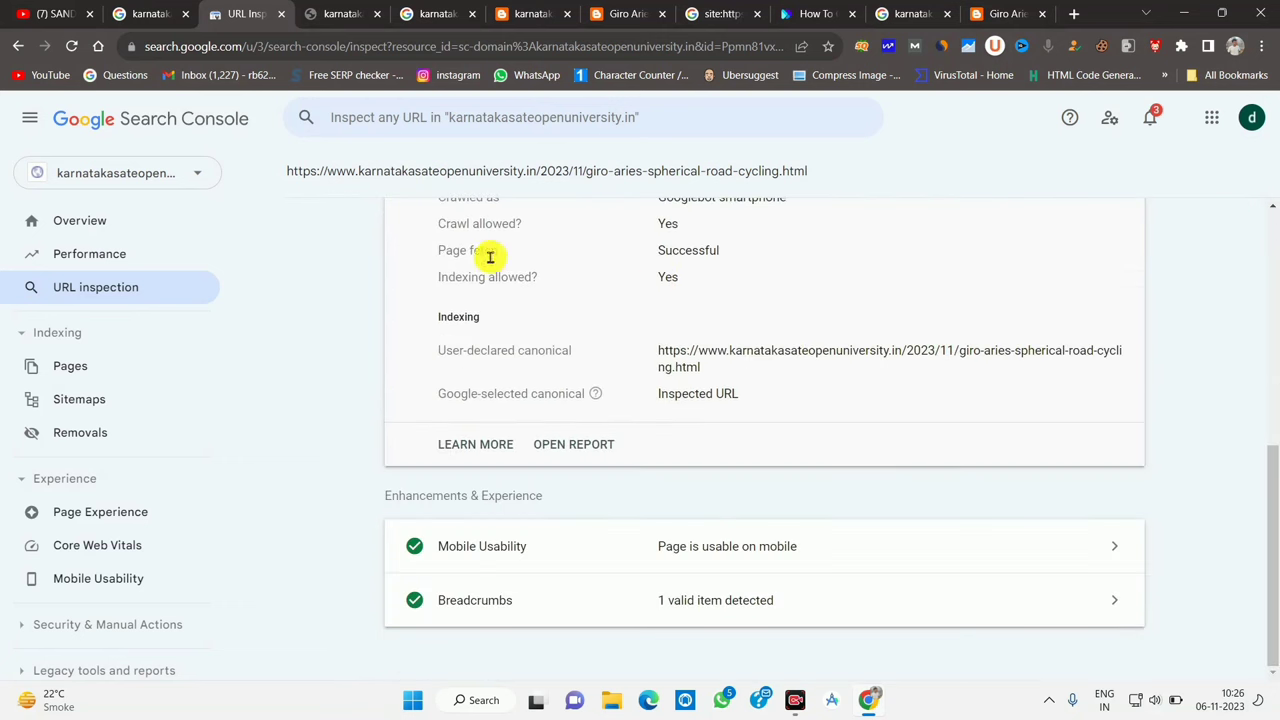
pyautogui.moveTo(470, 252); pyautogui.dragTo(729, 243)
pyautogui.moveTo(488, 277); pyautogui.dragTo(794, 263)
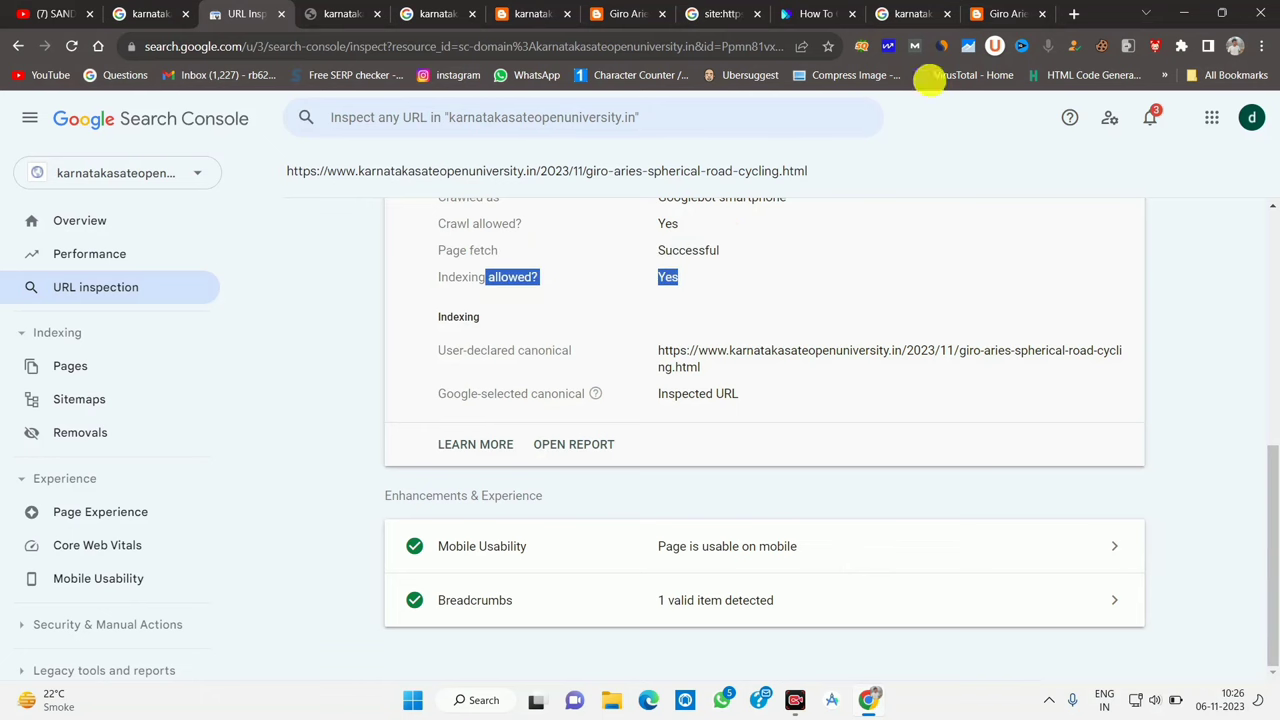
# Copy "Giro Aries Spherical Road Cycling Helmet 2023" from the post's title and search Google for it in a new tab.
pyautogui.click(1003, 12)
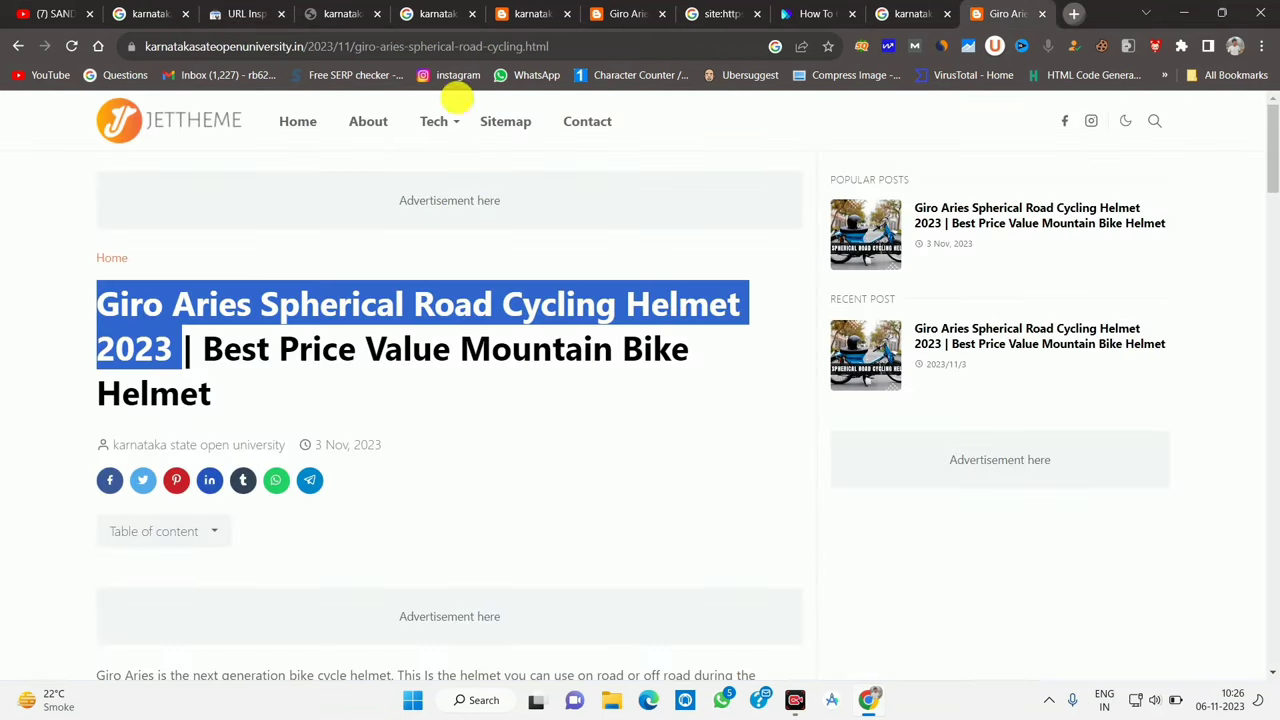
pyautogui.hotkey('ctrl', 't')
pyautogui.rightClick(279, 48)
pyautogui.click(331, 149)
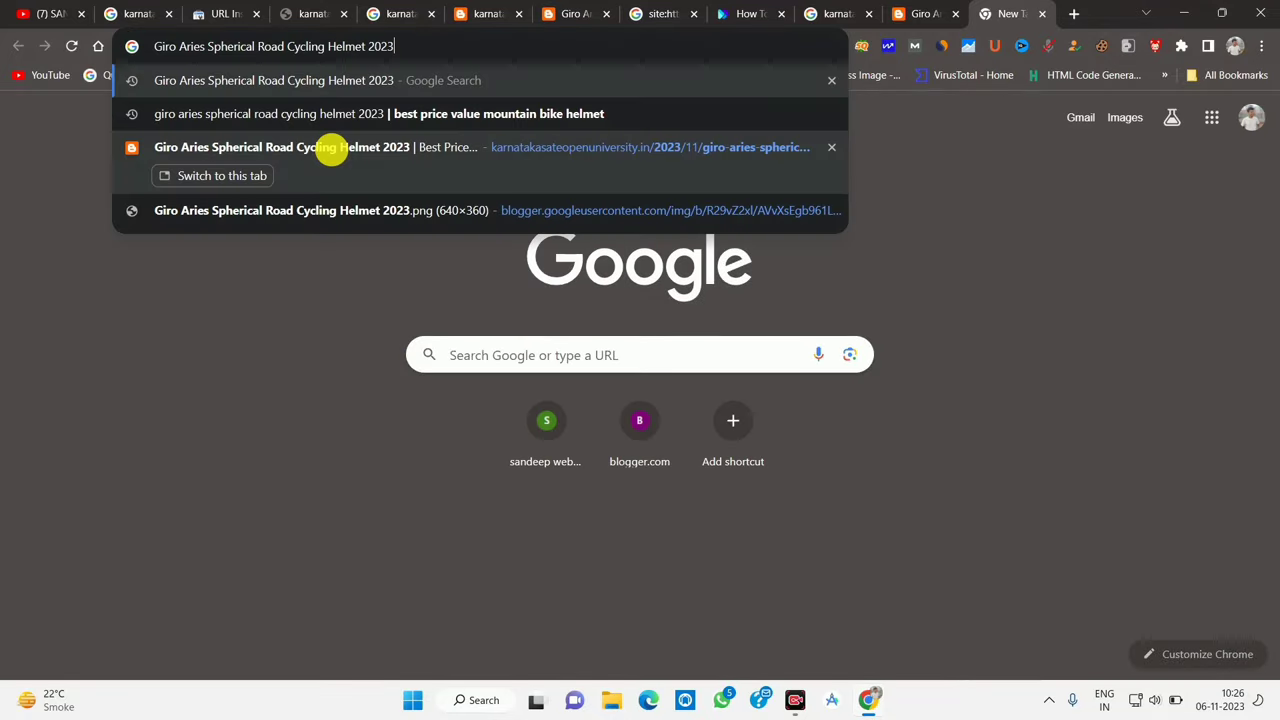
pyautogui.press('Return')
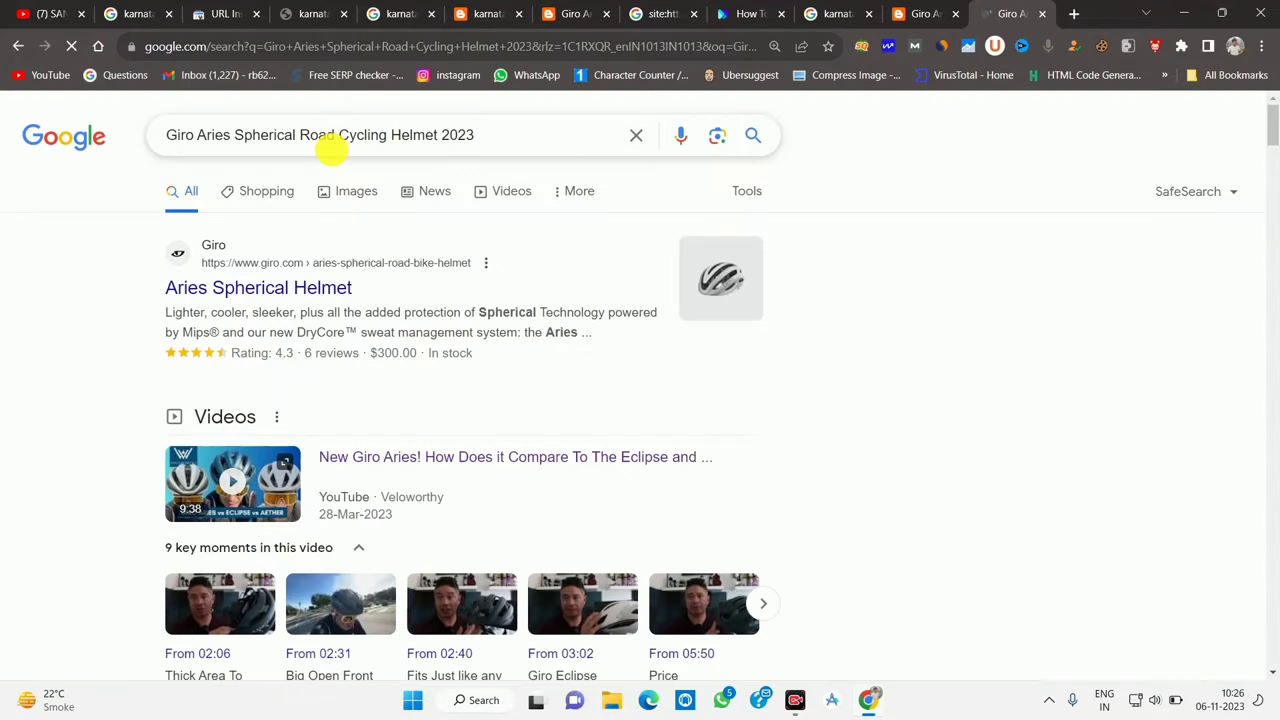
# Look through the Google results for the blog's own Giro Aries helmet post.
pyautogui.scroll(-20, 457, 380)
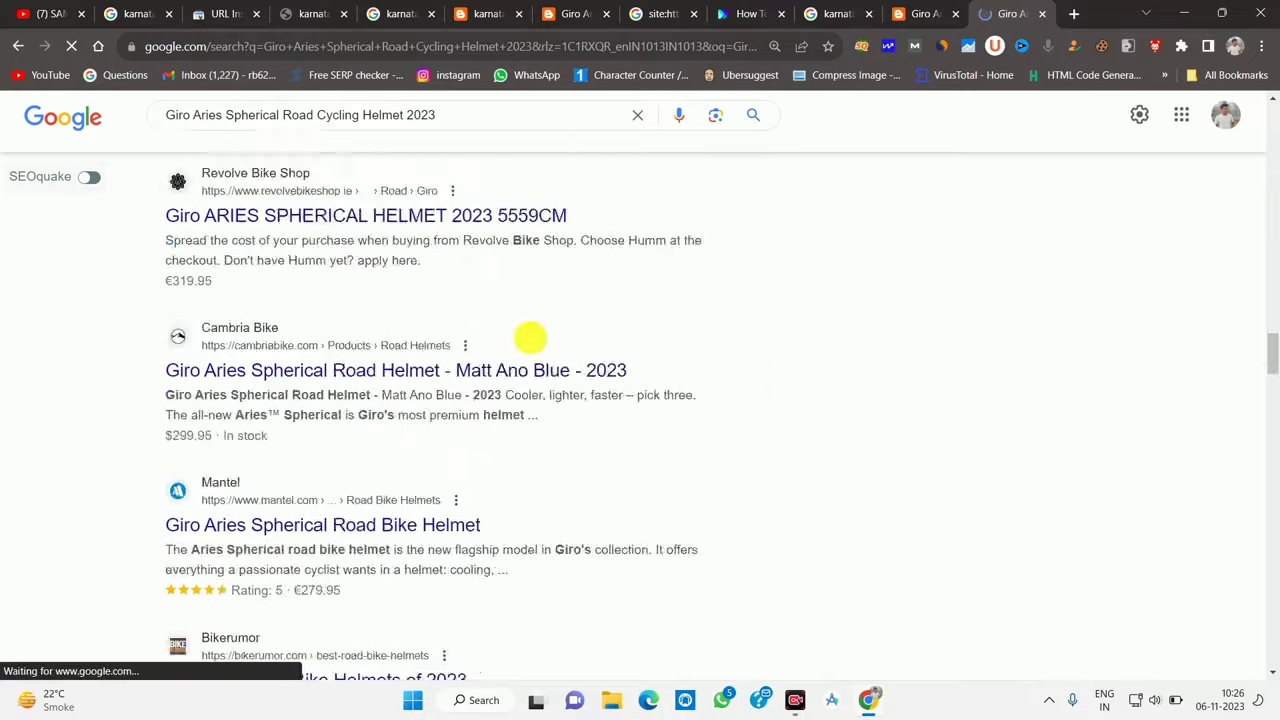
pyautogui.scroll(15, 529, 337)
pyautogui.click(449, 113)
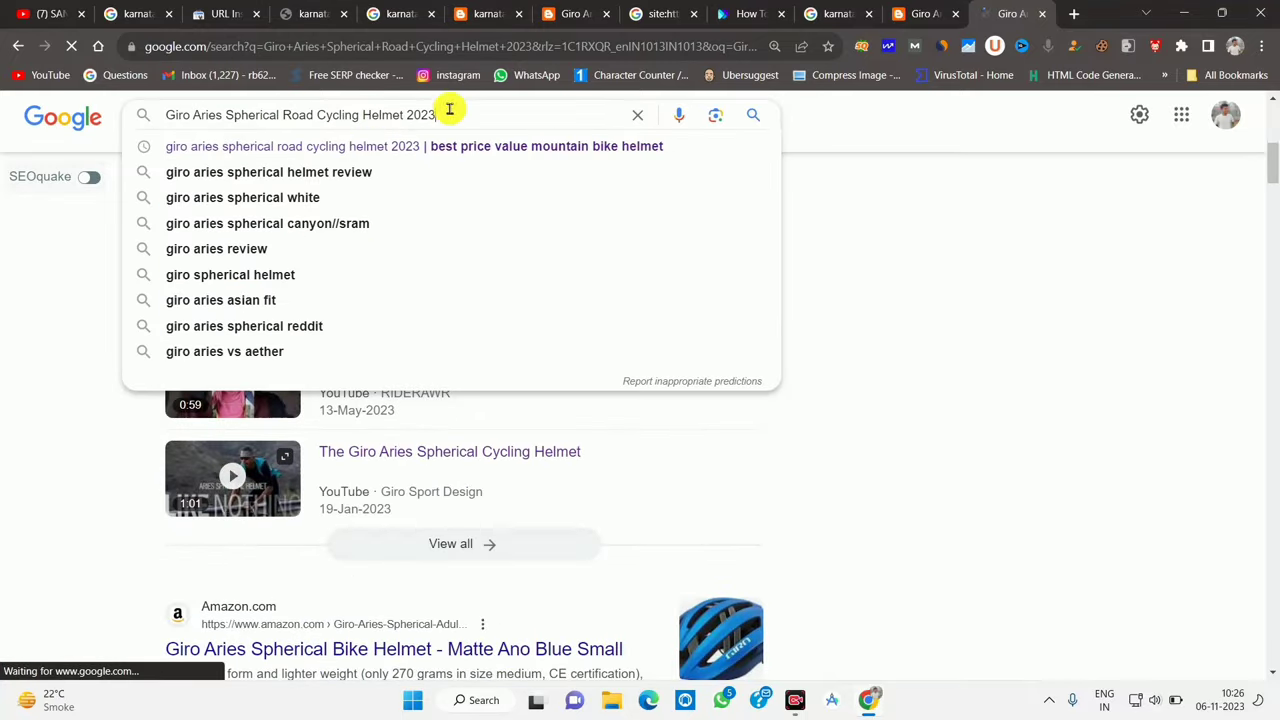
pyautogui.click(20, 263)
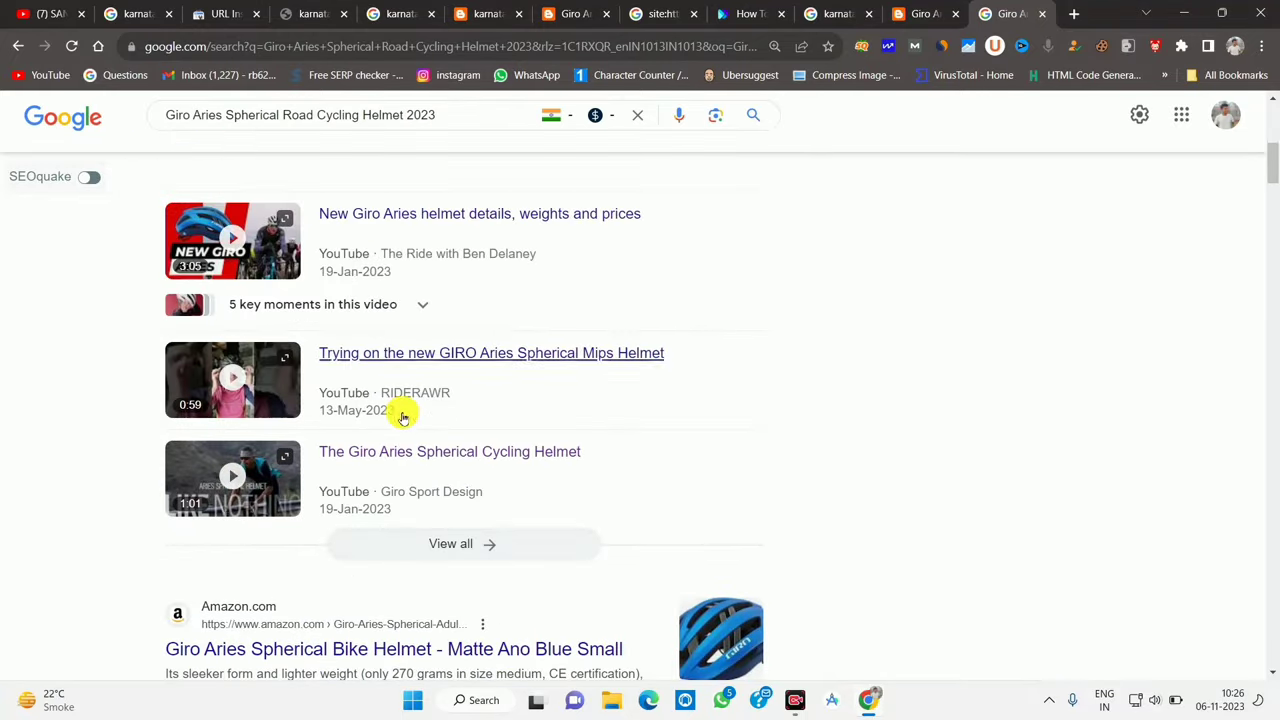
pyautogui.scroll(-10, 403, 414)
pyautogui.scroll(15, 430, 390)
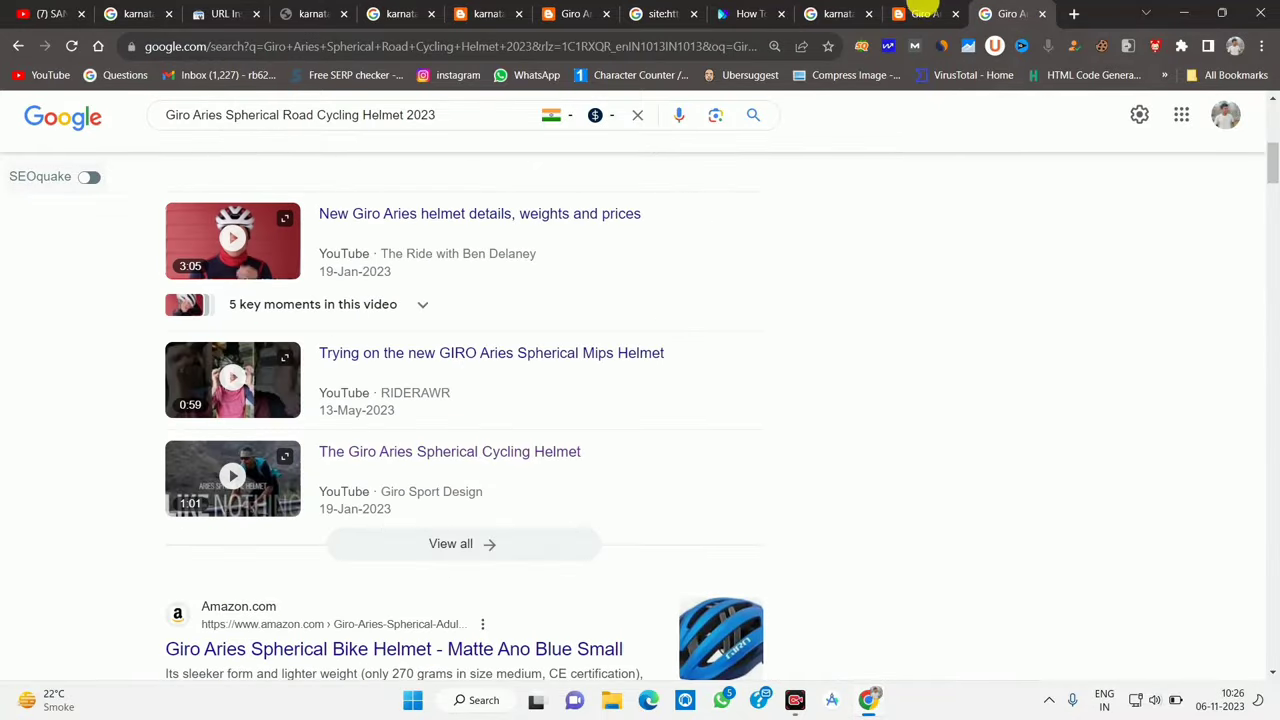
# Open the settings of the "karnataka state open university" blog in Blogger and view its title without changing it.
pyautogui.click(922, 13)
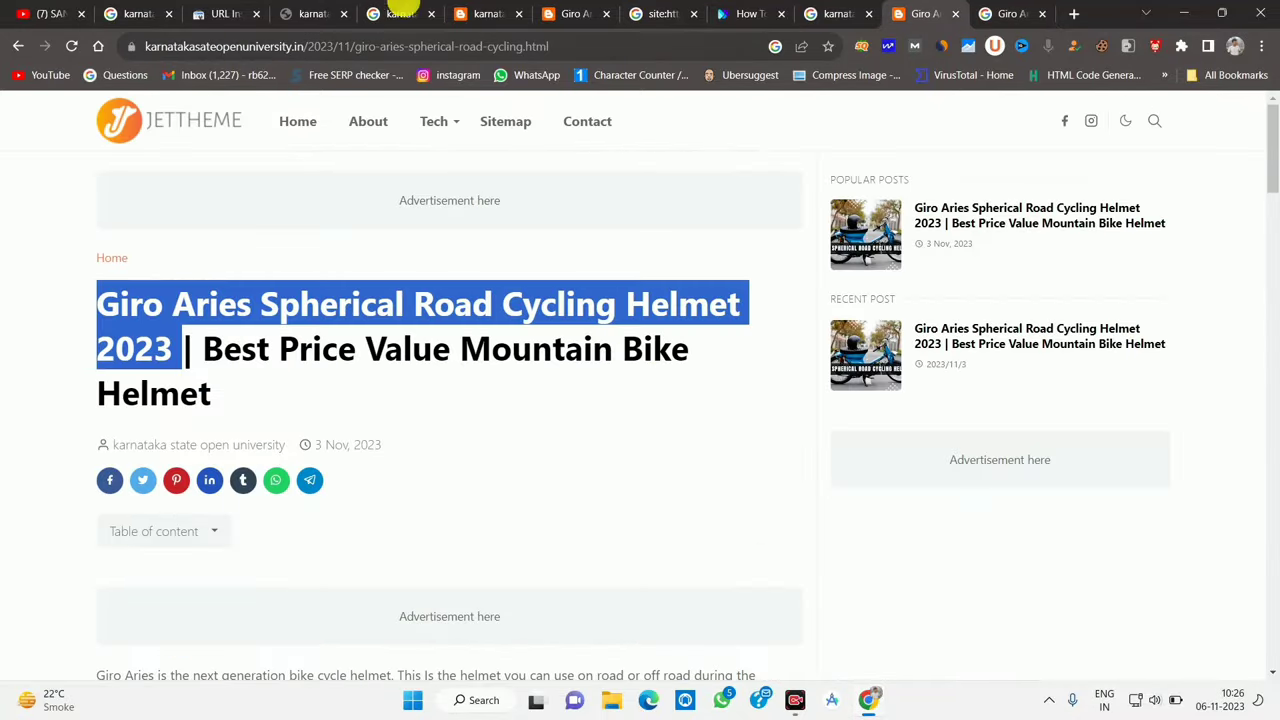
pyautogui.click(420, 10)
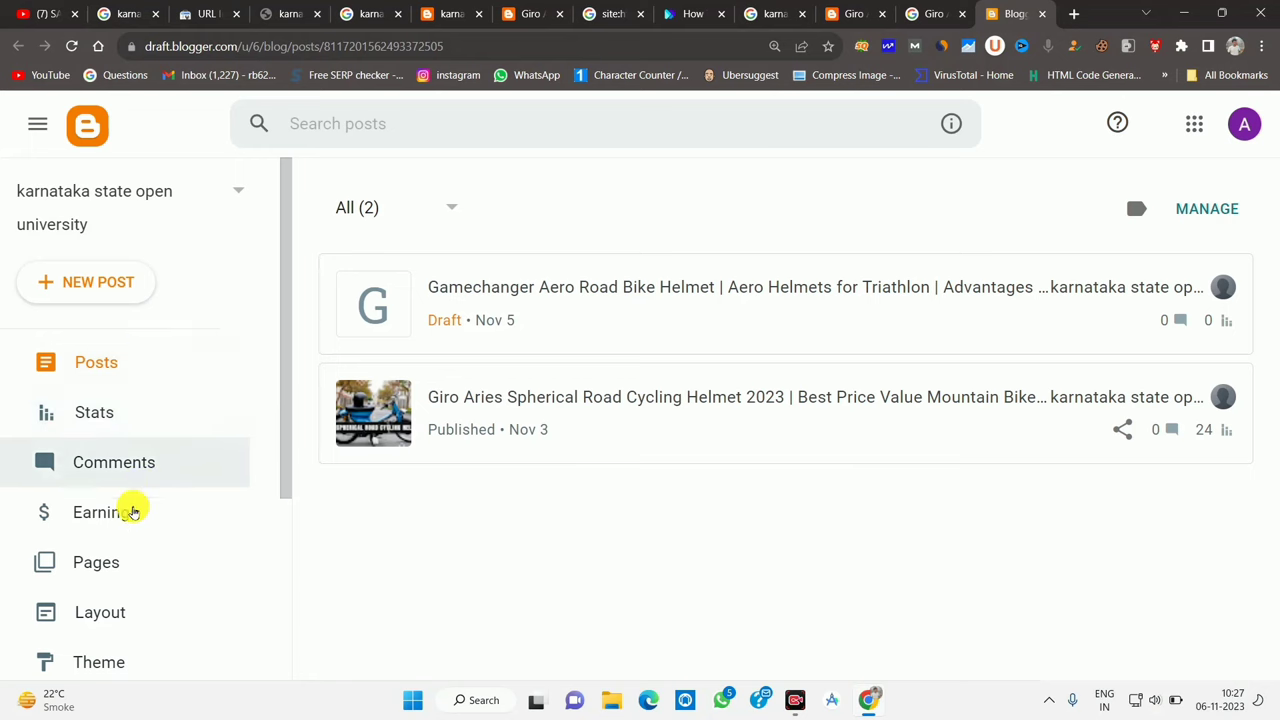
pyautogui.scroll(-3, 130, 515)
pyautogui.scroll(3, 126, 523)
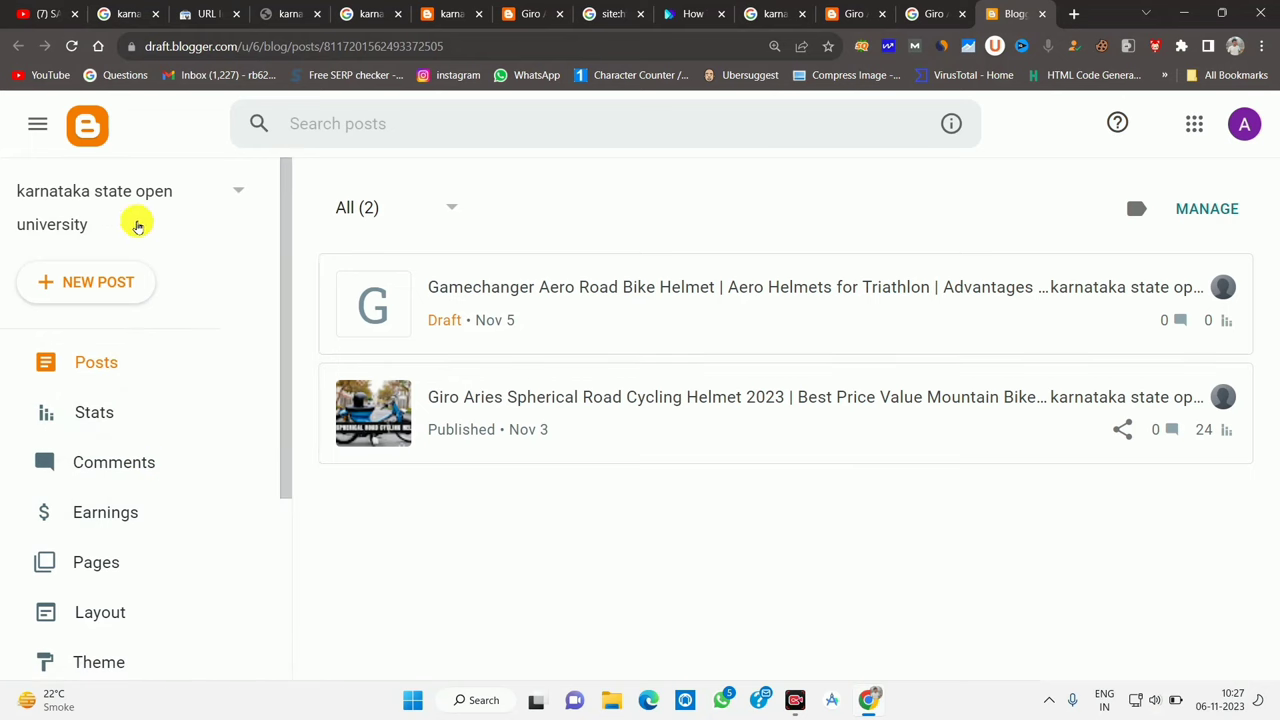
pyautogui.scroll(-3, 137, 520)
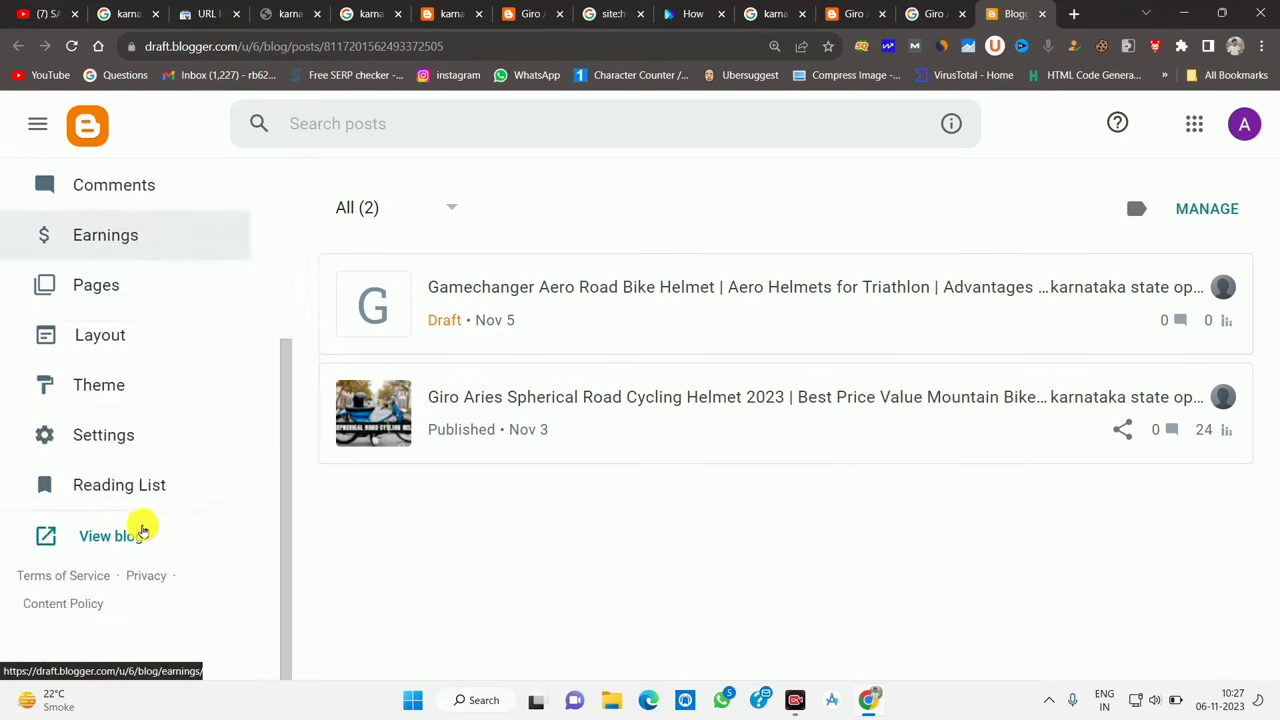
pyautogui.scroll(3, 220, 500)
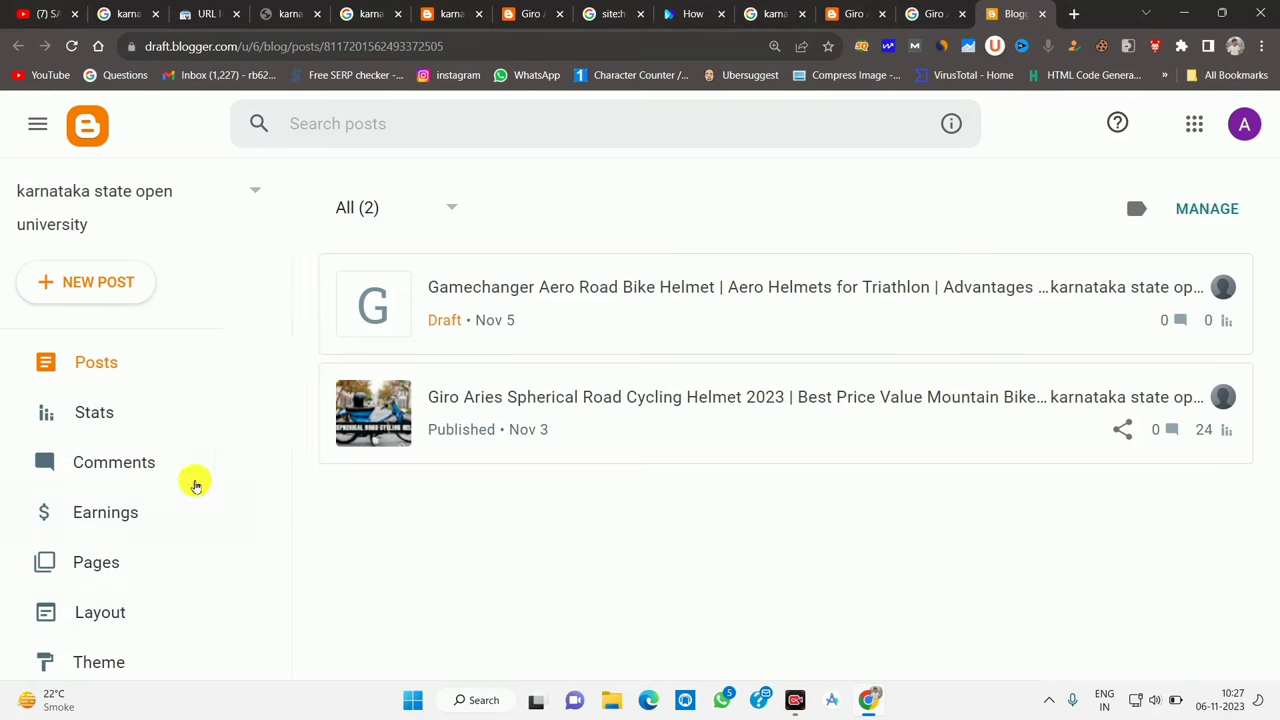
pyautogui.scroll(-3, 89, 610)
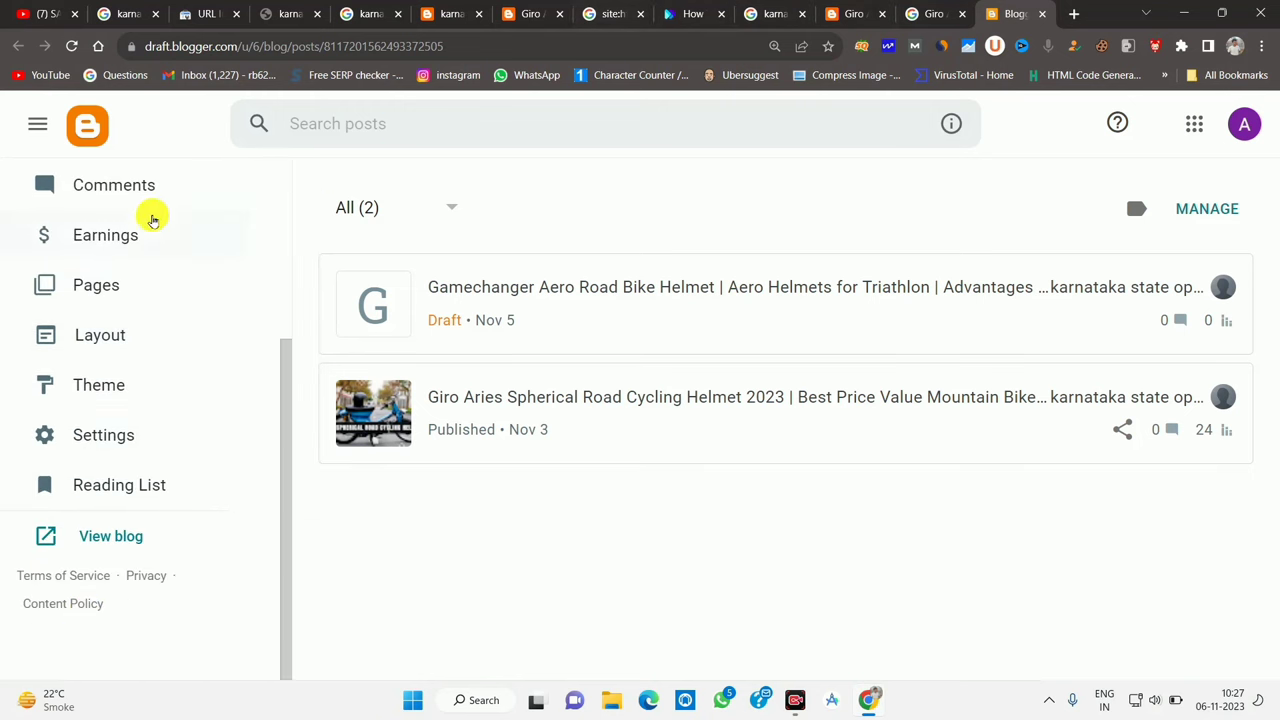
pyautogui.click(88, 432)
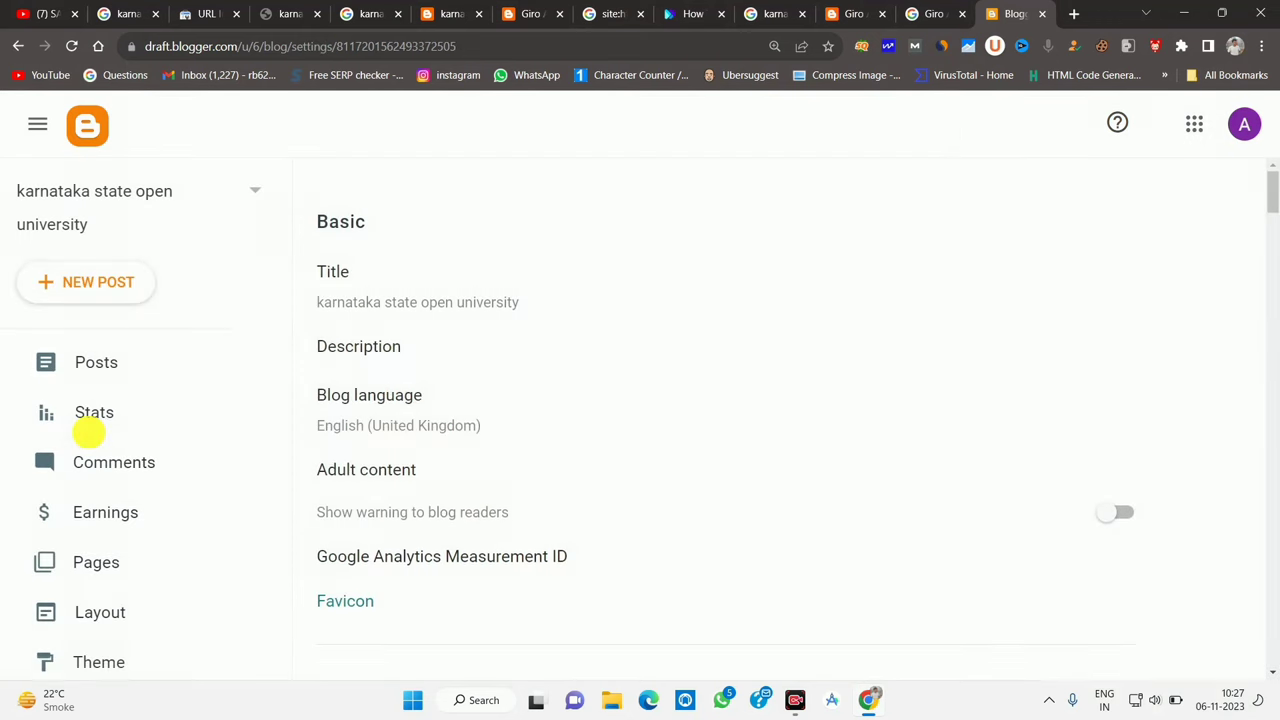
pyautogui.click(383, 295)
pyautogui.click(720, 478)
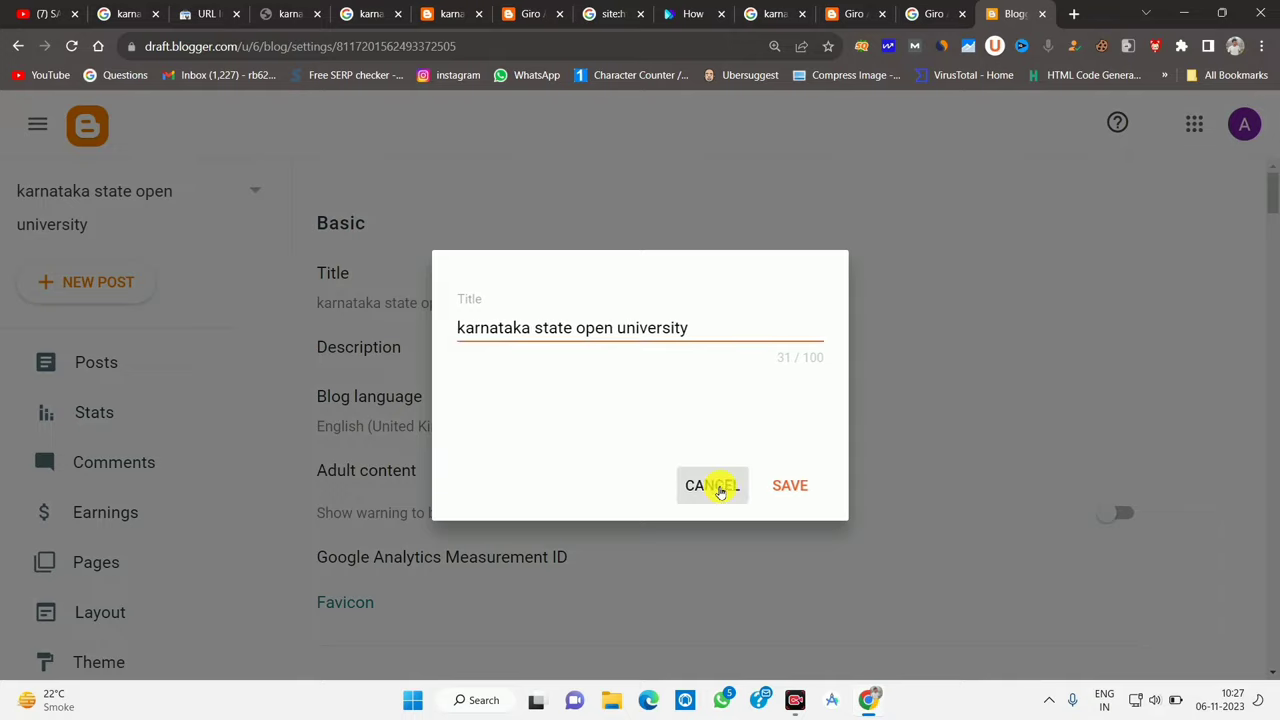
# Return to the helmet post and display its full web address.
pyautogui.click(530, 14)
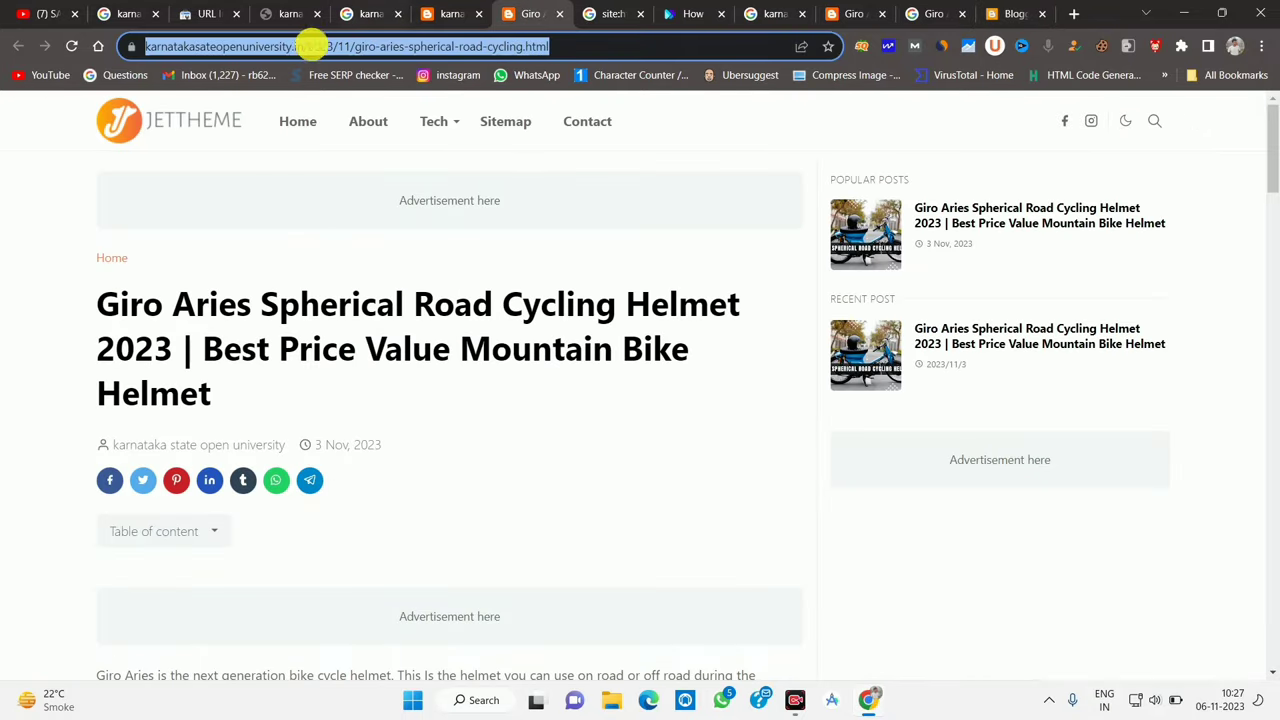
pyautogui.click(291, 46)
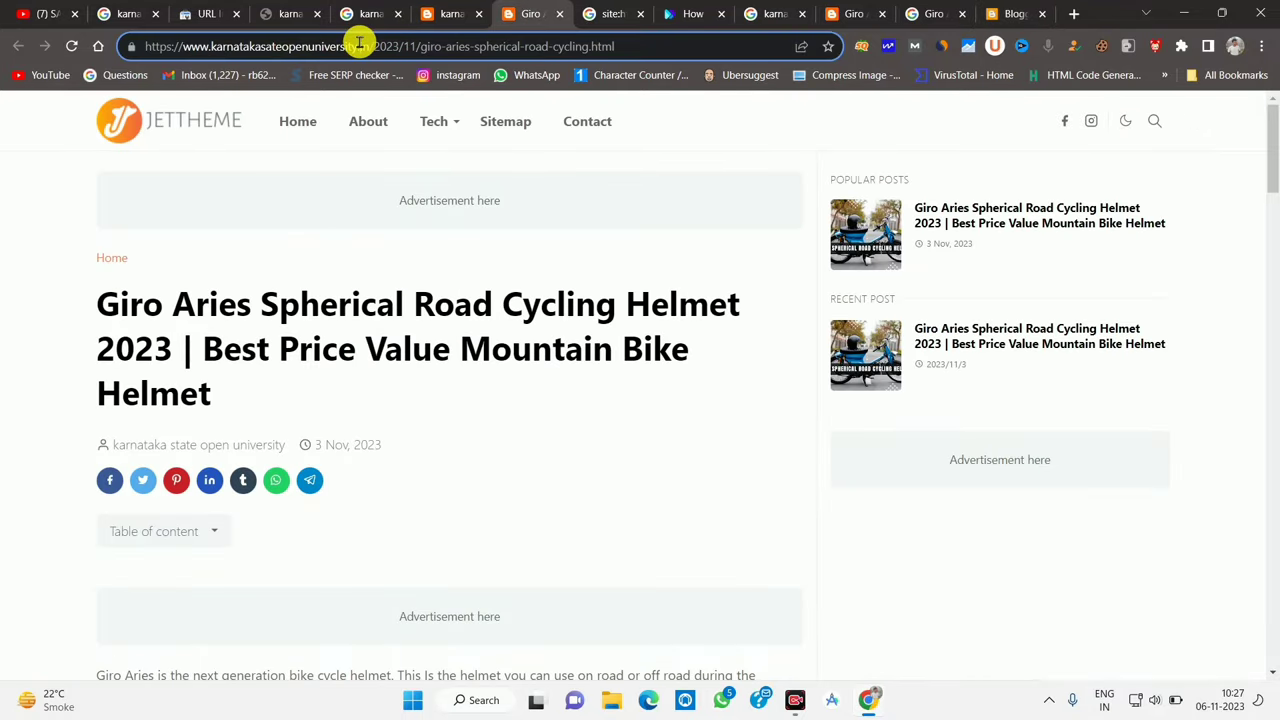
# Copy the domain name "karnatakasateopenuniversity" from the helmet post's web address.
pyautogui.moveTo(360, 40); pyautogui.dragTo(197, 44)
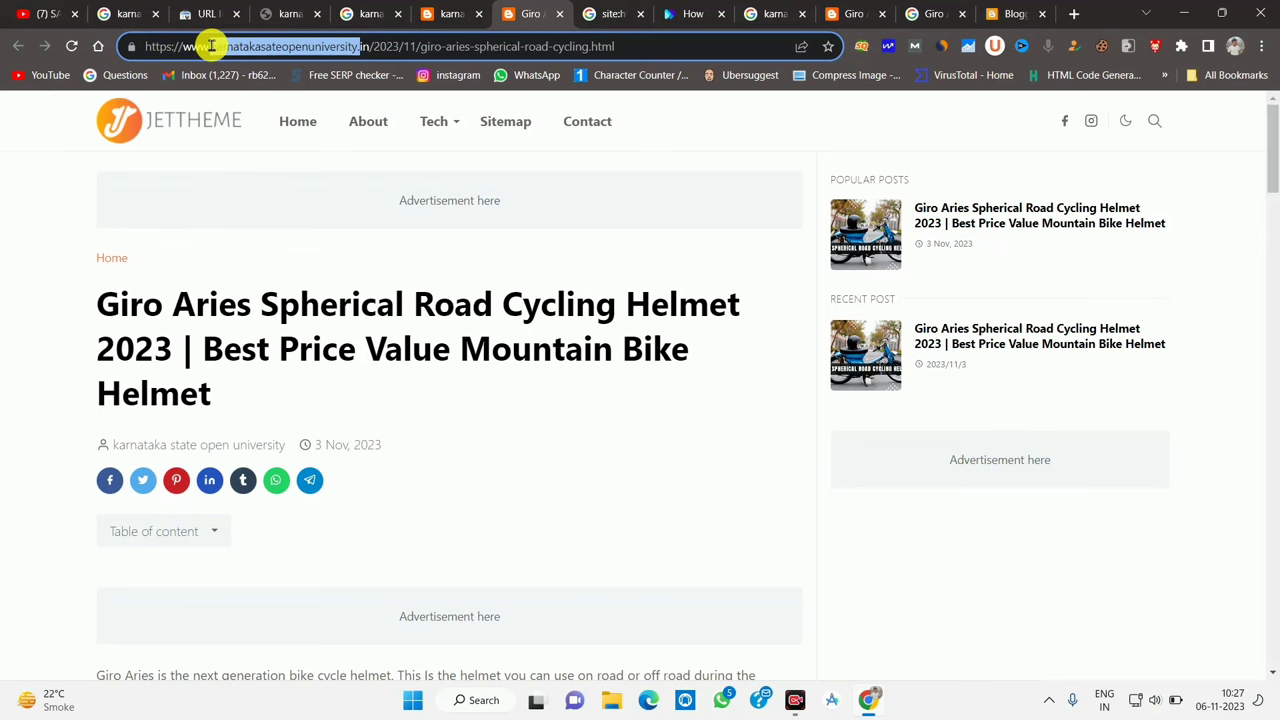
pyautogui.rightClick(263, 46)
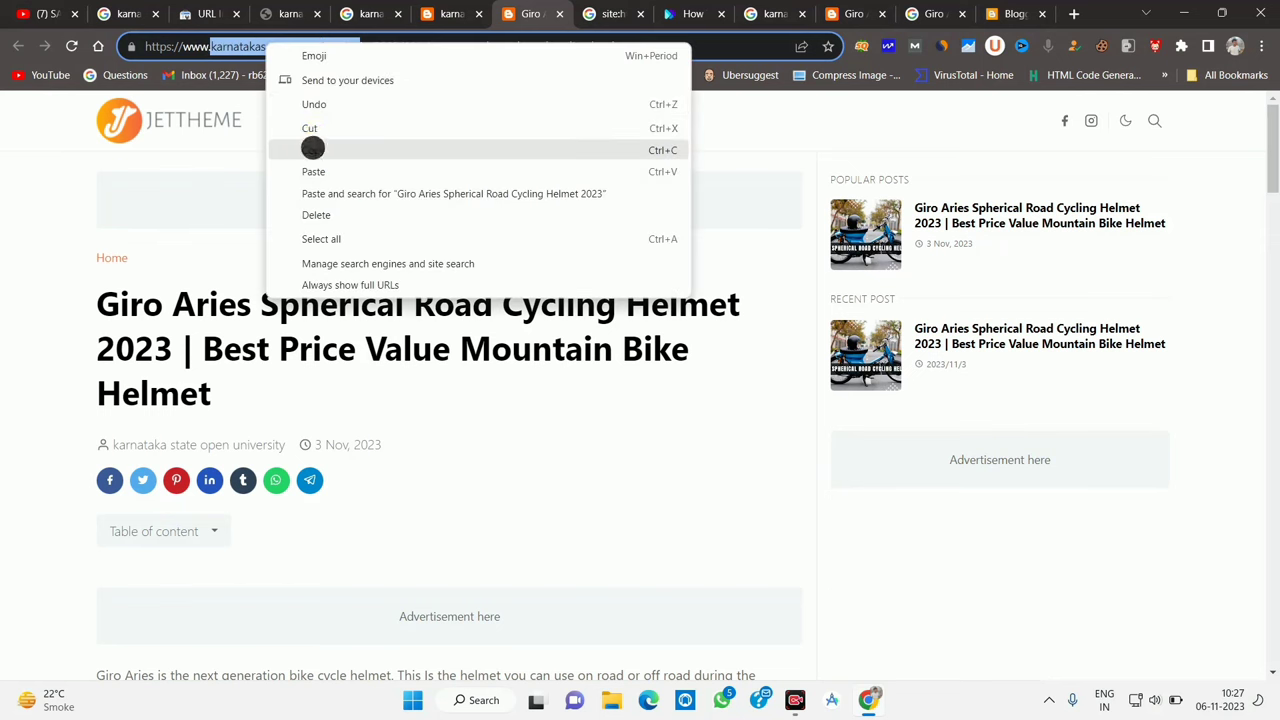
pyautogui.click(312, 148)
# Replace the blog title in the Blogger settings with "karnataka sate open university.", copy the new title and save it.
pyautogui.click(1015, 14)
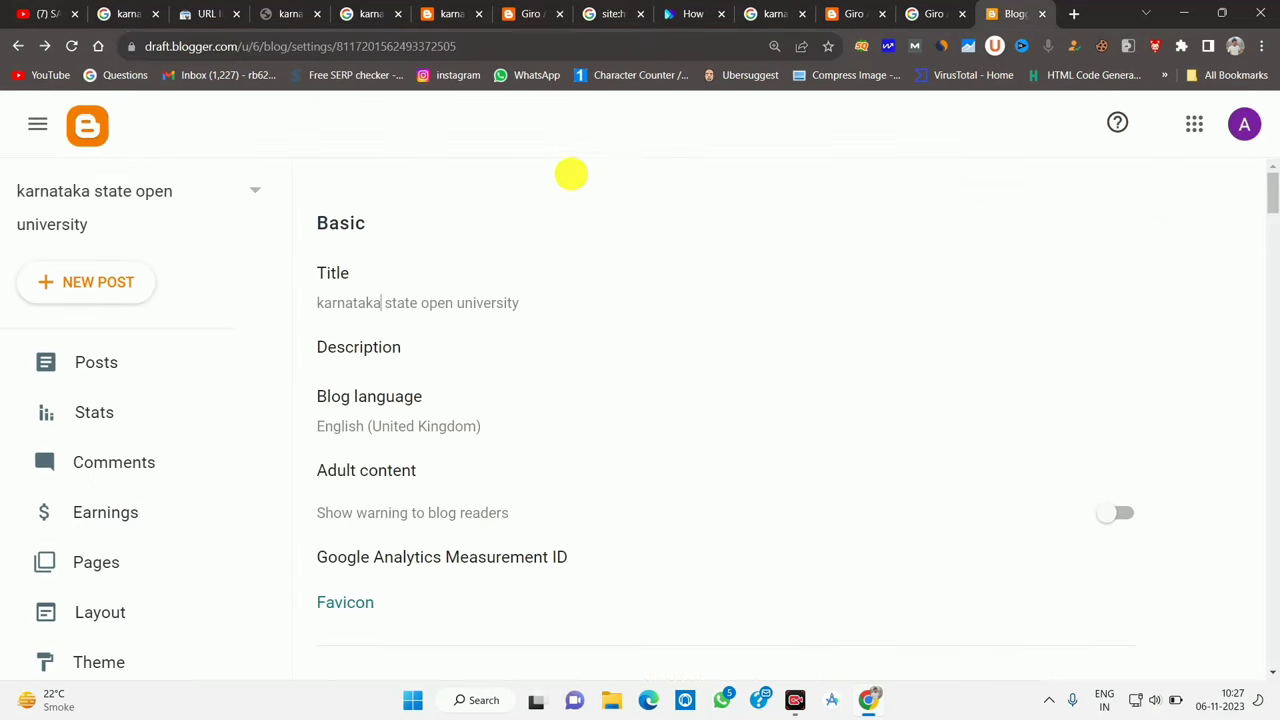
pyautogui.click(425, 314)
pyautogui.moveTo(700, 329); pyautogui.dragTo(486, 330)
pyautogui.rightClick(530, 327)
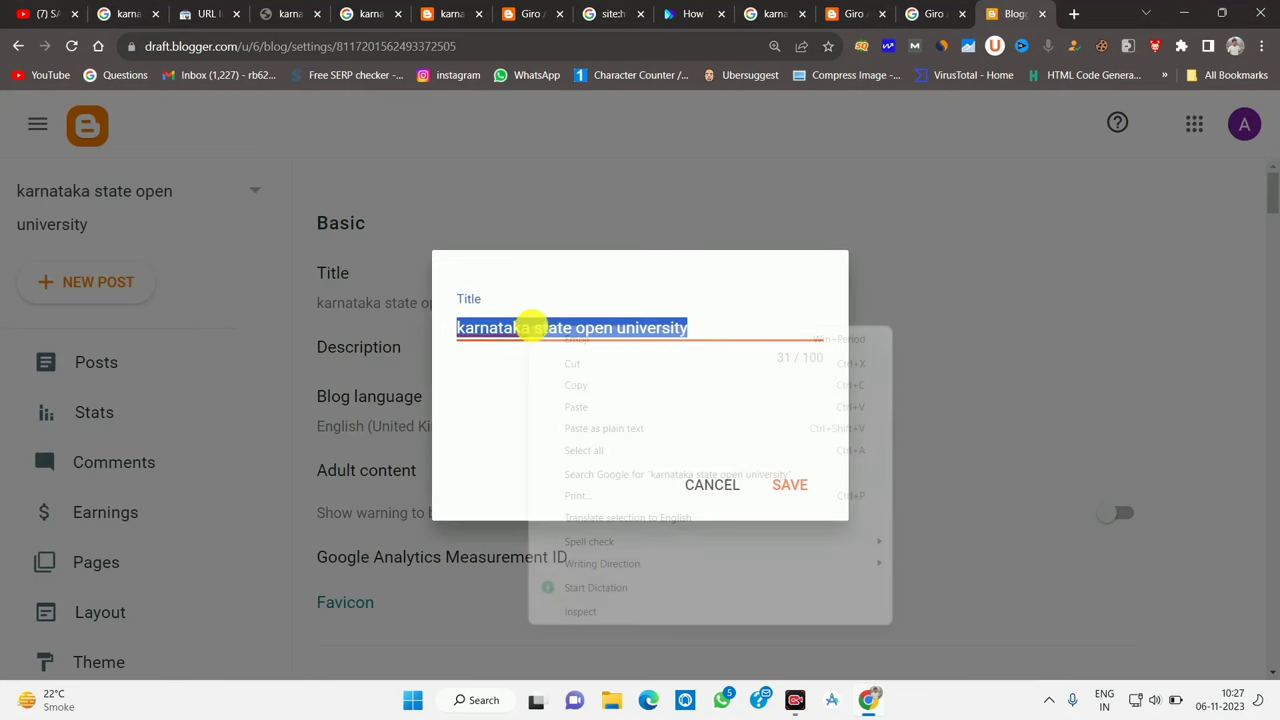
pyautogui.click(576, 406)
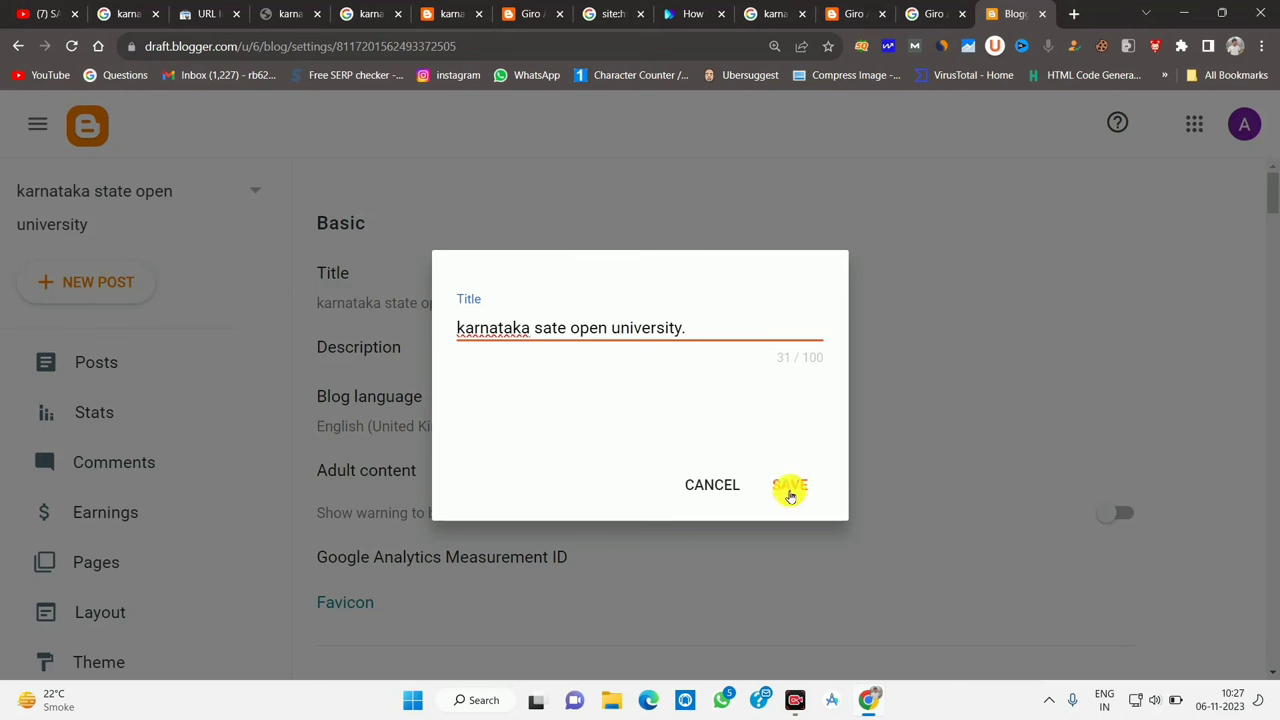
pyautogui.moveTo(694, 329); pyautogui.dragTo(233, 334)
pyautogui.rightClick(528, 334)
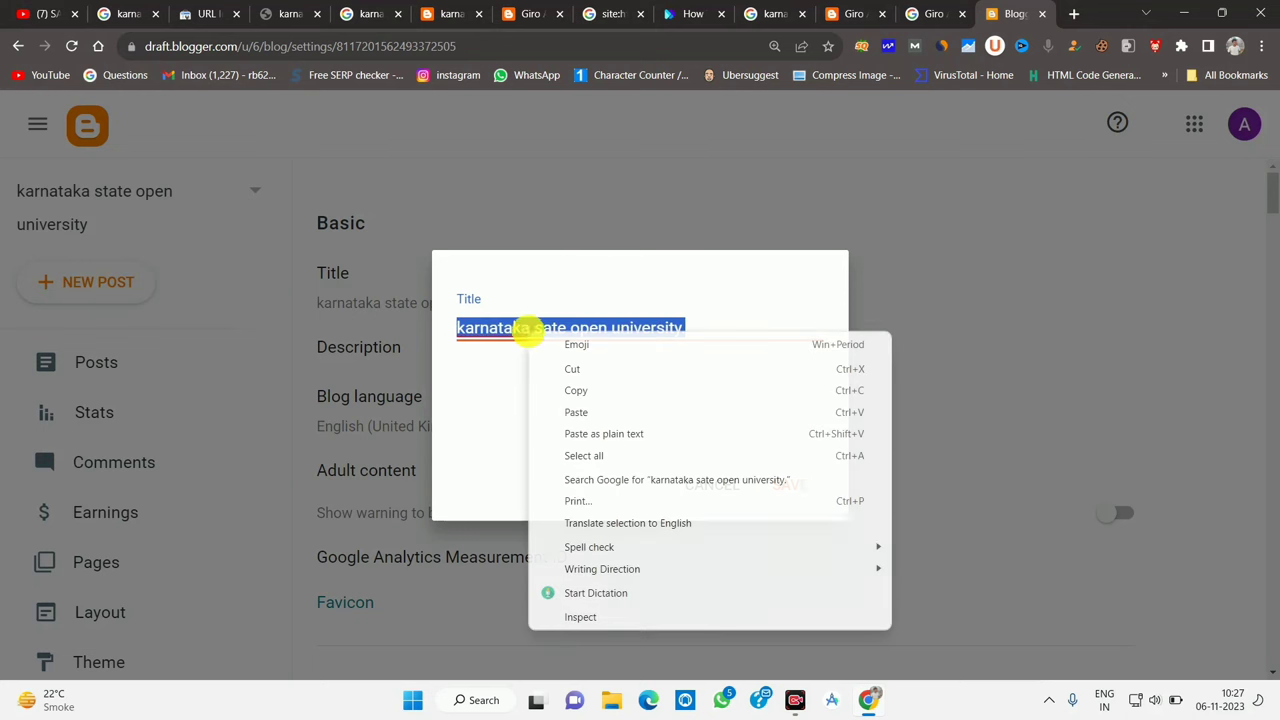
pyautogui.click(575, 391)
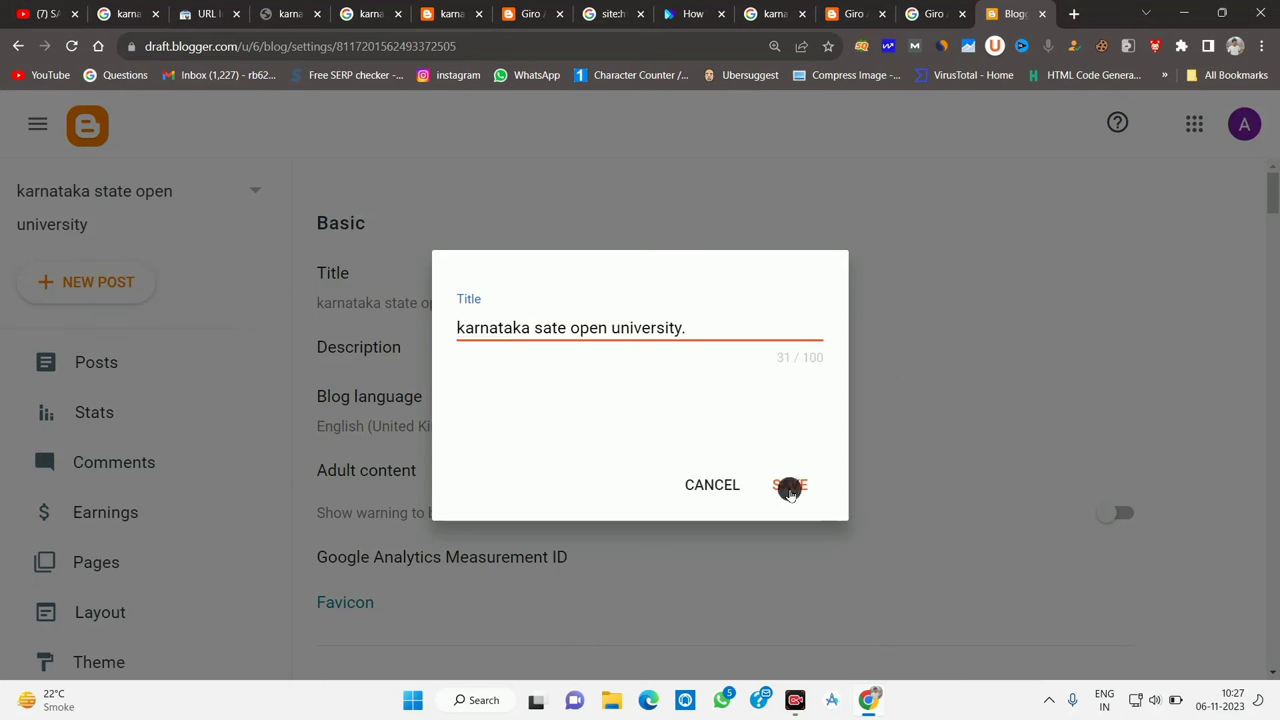
pyautogui.click(789, 487)
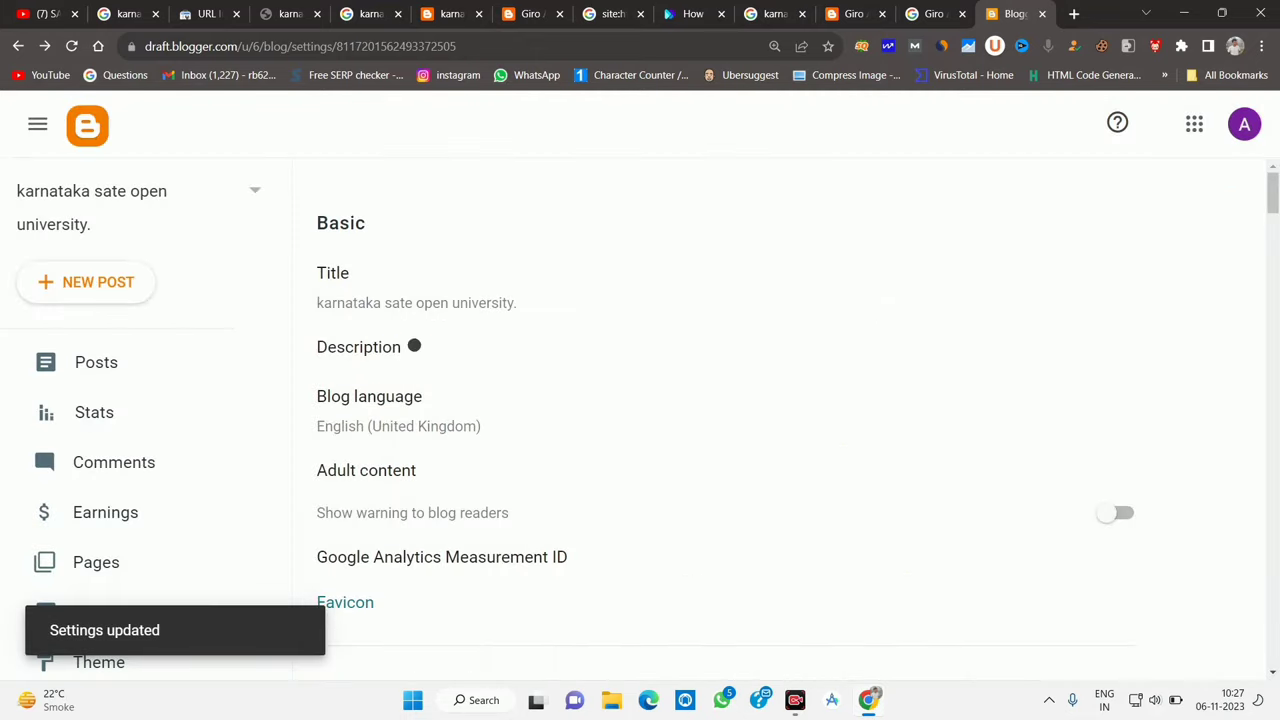
# Set the blog description to "karnataka sate open university, Bike," by reusing the copied title, and save it.
pyautogui.click(414, 346)
pyautogui.click(540, 374)
pyautogui.rightClick(540, 374)
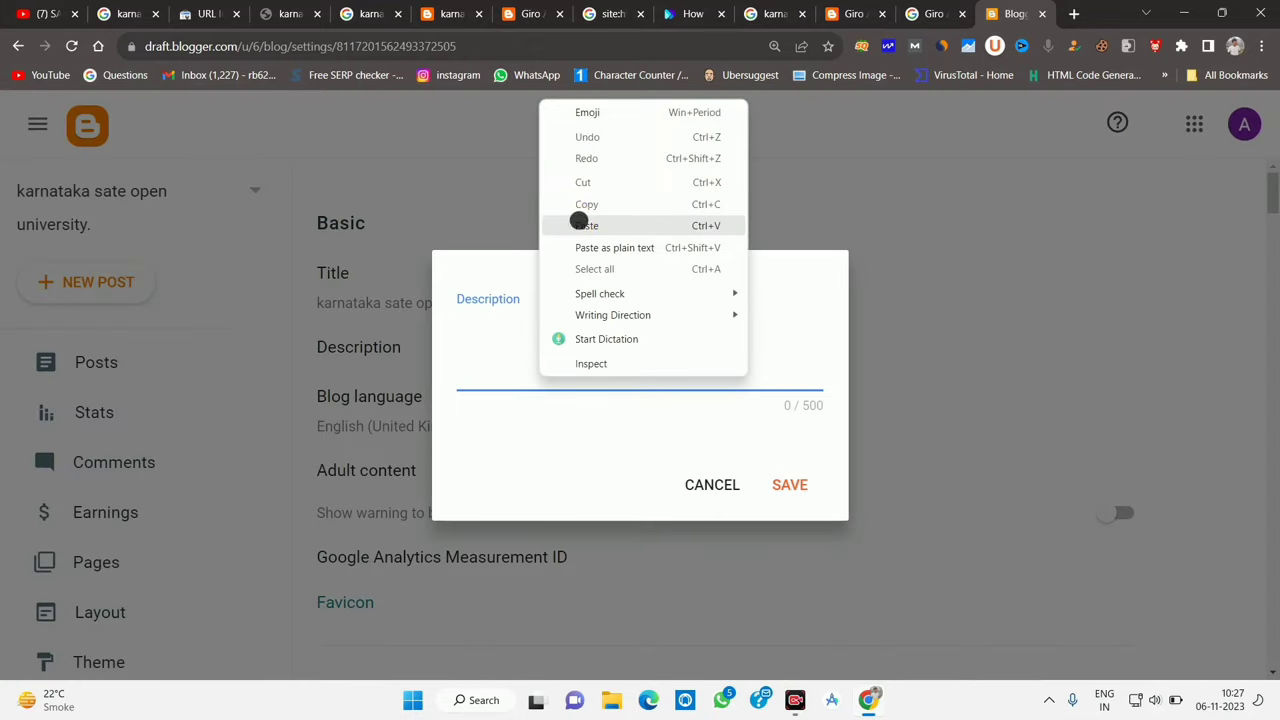
pyautogui.click(579, 224)
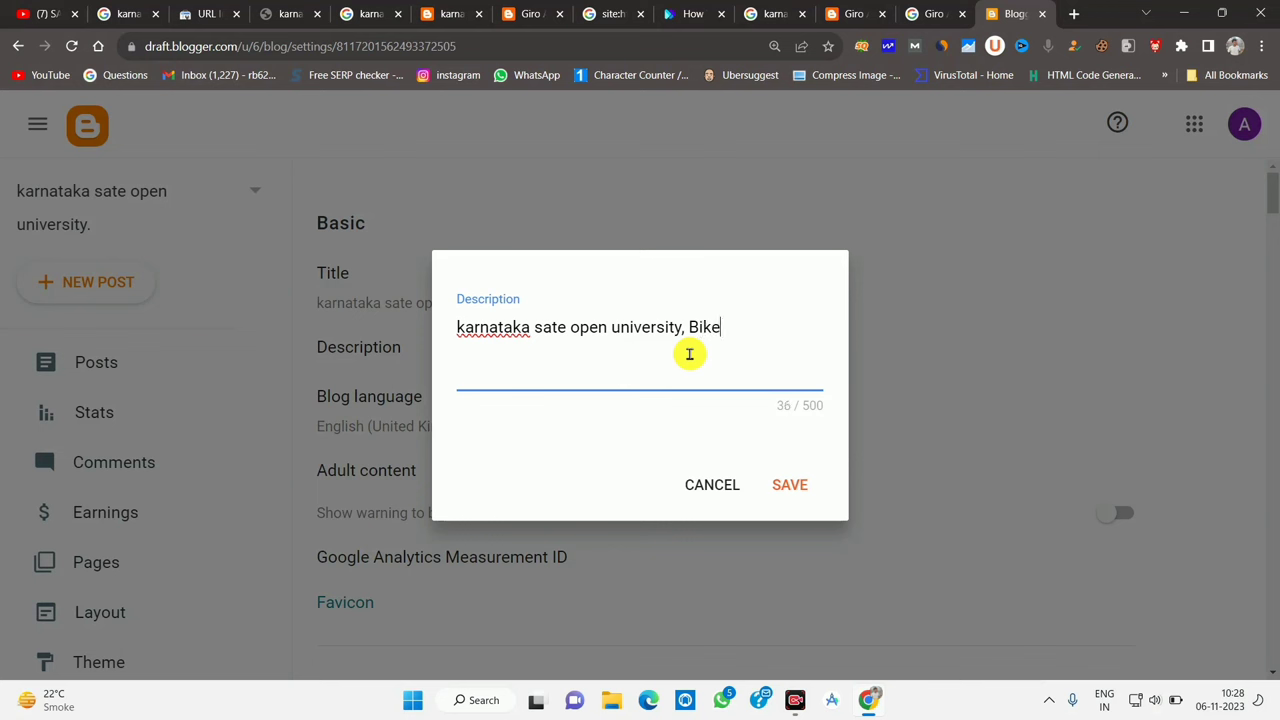
pyautogui.click(789, 484)
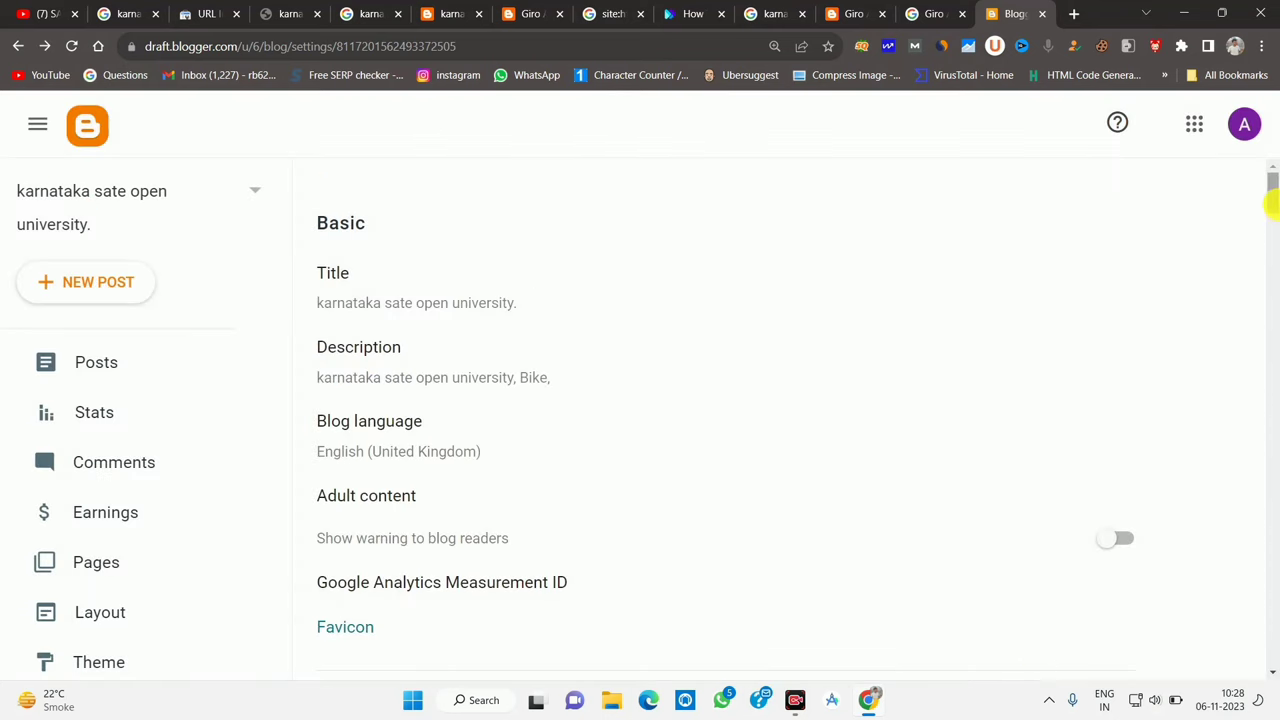
# Check the "Visible to search engines" setting in the blog's Privacy section.
pyautogui.moveTo(1272, 200); pyautogui.dragTo(1272, 242)
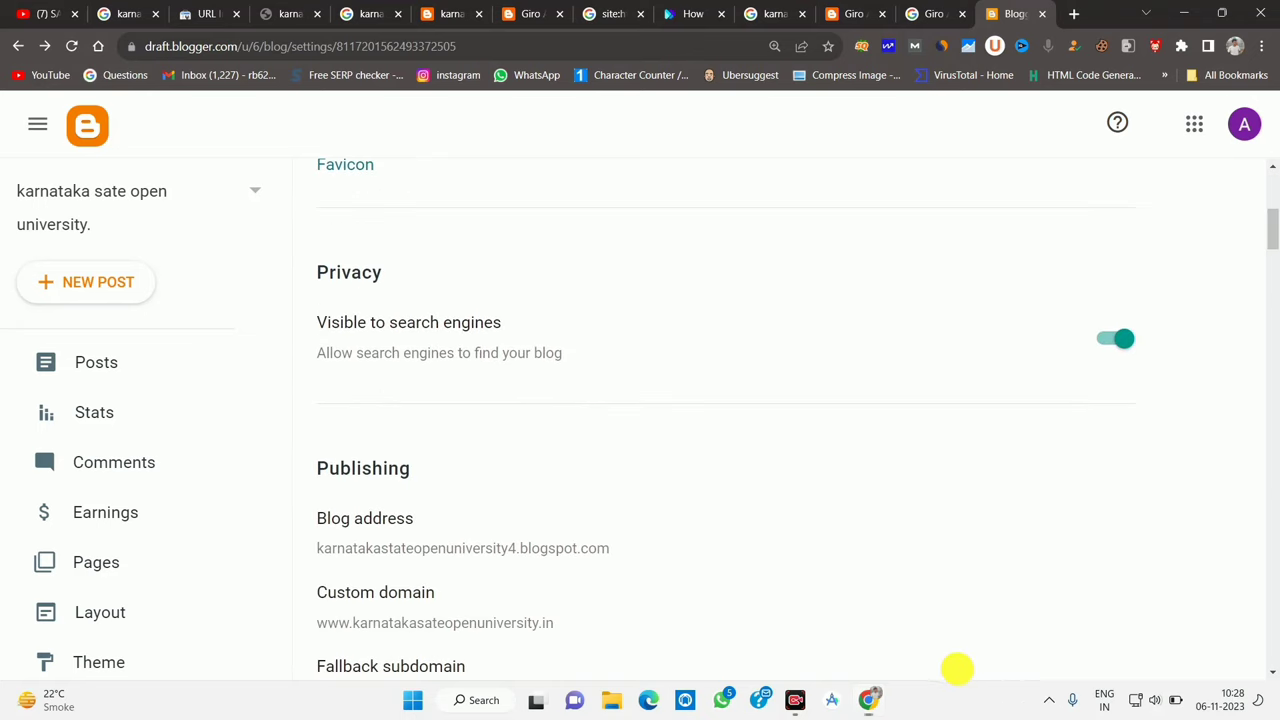
pyautogui.moveTo(296, 303)
pyautogui.mouseDown()
pyautogui.moveTo(422, 348)
pyautogui.moveTo(1129, 389)
pyautogui.mouseUp()
pyautogui.moveTo(1080, 316); pyautogui.dragTo(1147, 351)
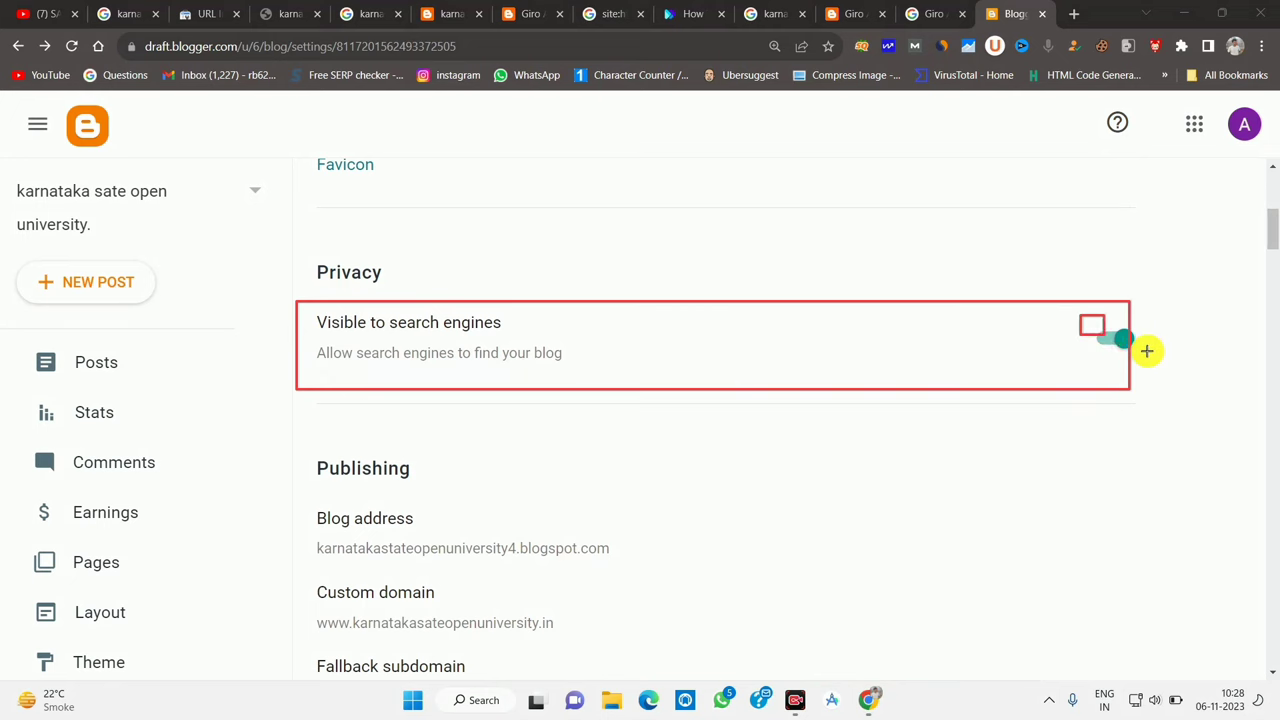
pyautogui.moveTo(319, 342); pyautogui.dragTo(577, 383)
pyautogui.press('Escape')
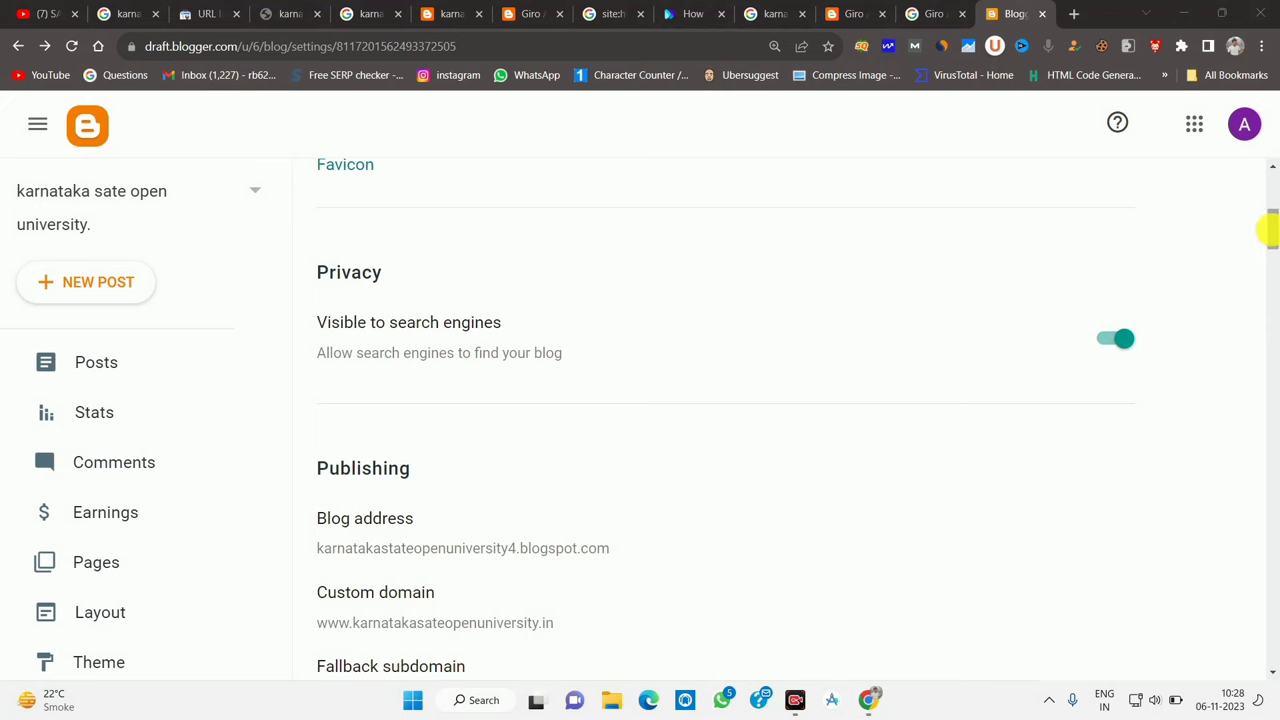
# Review the redirect domain, HTTPS availability and HTTPS redirect settings of the blog.
pyautogui.moveTo(1268, 230); pyautogui.dragTo(1268, 252)
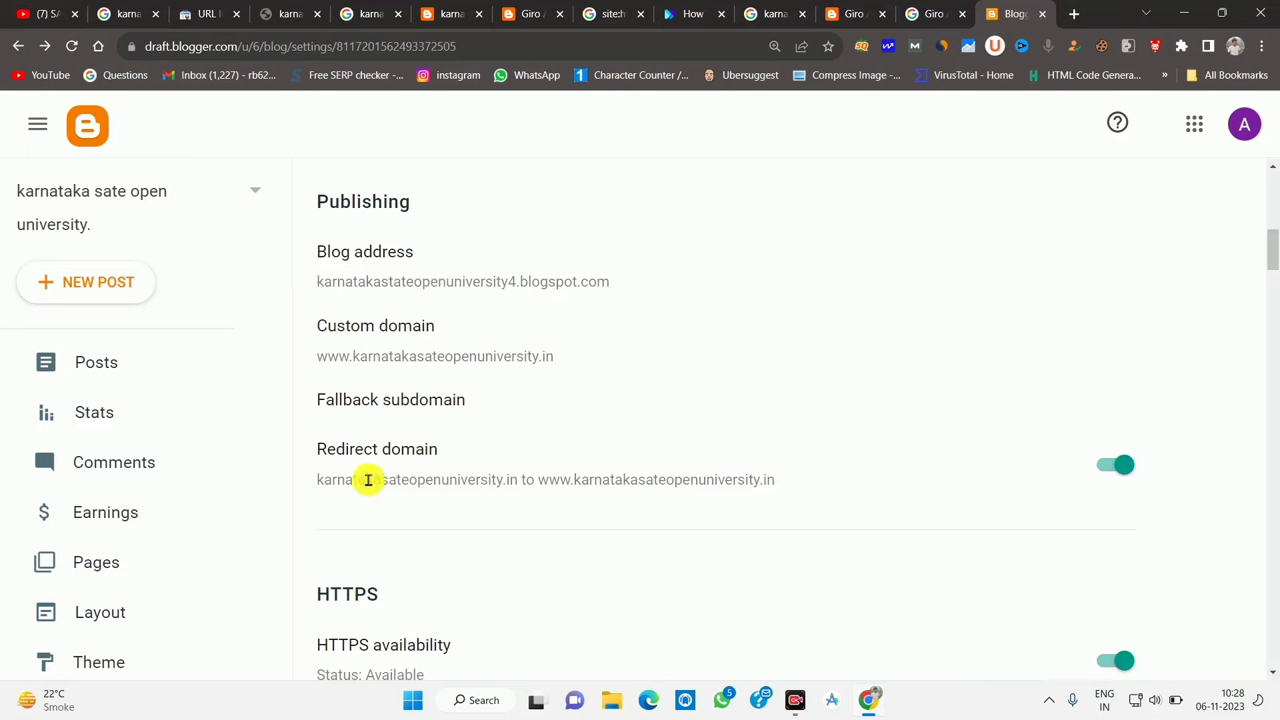
pyautogui.moveTo(368, 481); pyautogui.dragTo(317, 480)
pyautogui.moveTo(523, 480); pyautogui.dragTo(748, 480)
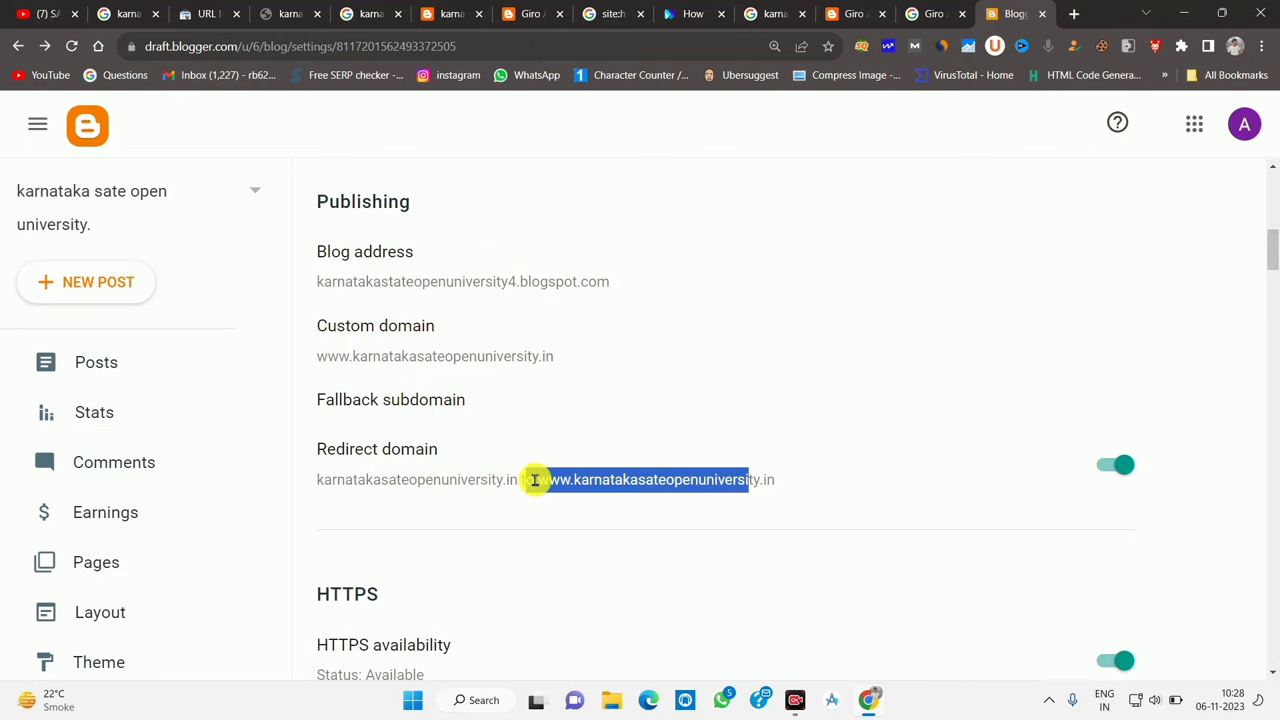
pyautogui.scroll(-3, 500, 465)
pyautogui.moveTo(340, 367); pyautogui.dragTo(471, 371)
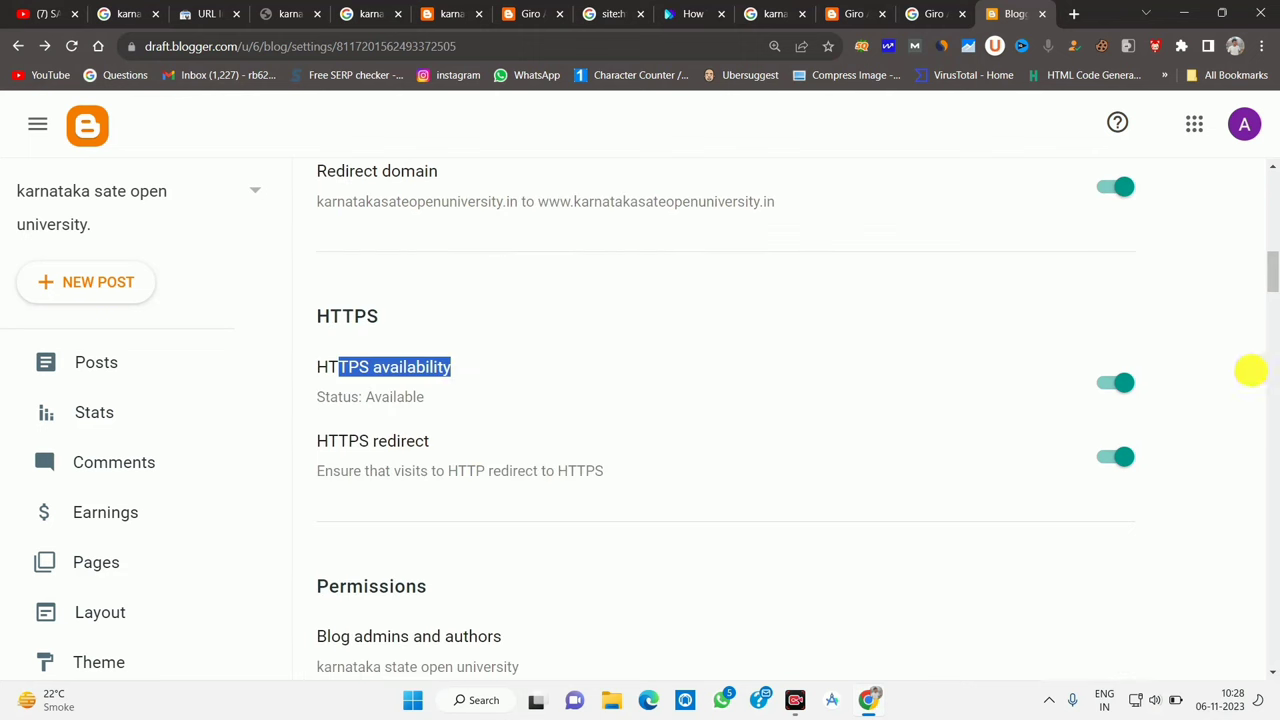
pyautogui.moveTo(338, 441); pyautogui.dragTo(1223, 446)
pyautogui.scroll(-1, 893, 551)
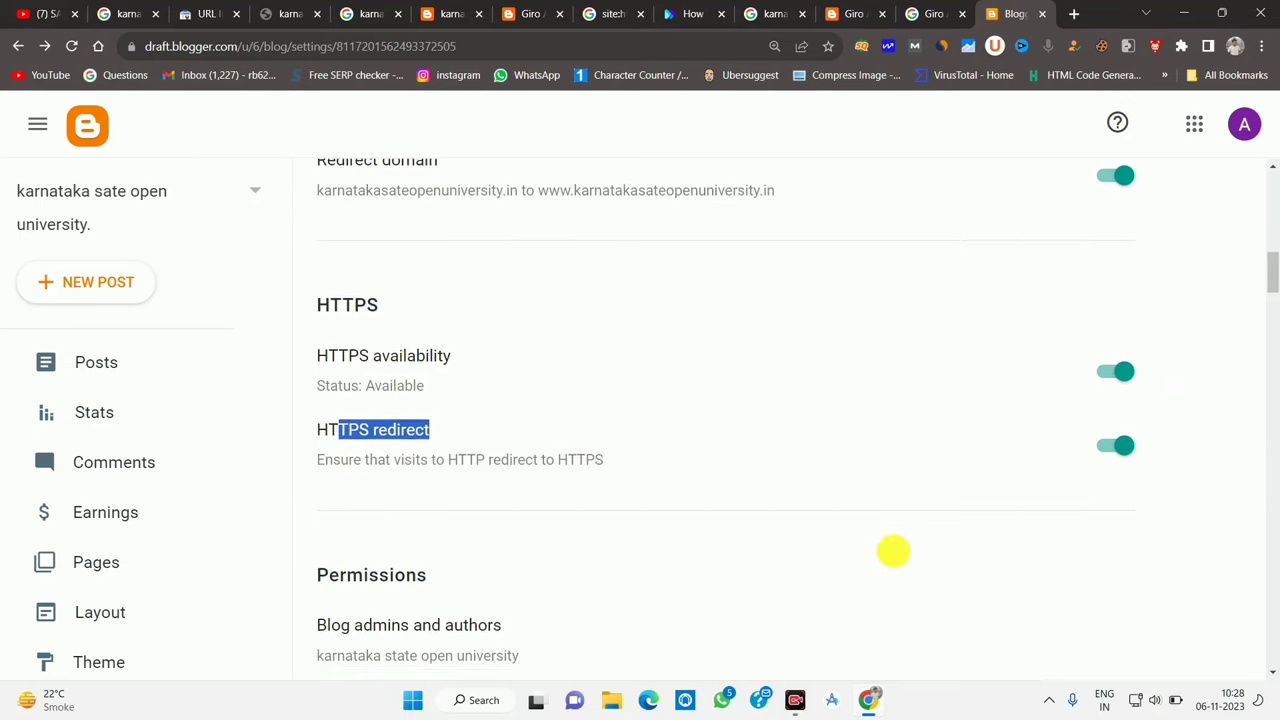
# Enable the search description under Meta tags, enter "karnataka sate open university, bike" and save it.
pyautogui.scroll(-3, 893, 551)
pyautogui.scroll(-6, 660, 472)
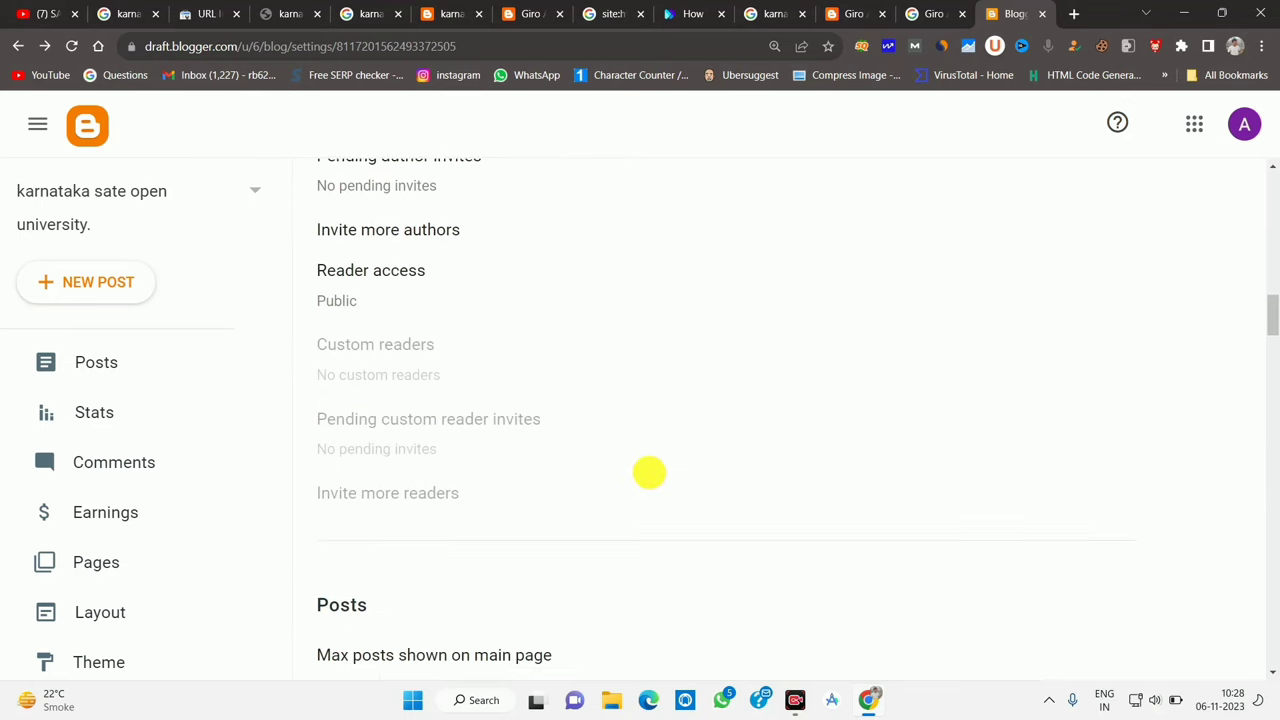
pyautogui.scroll(-11, 629, 463)
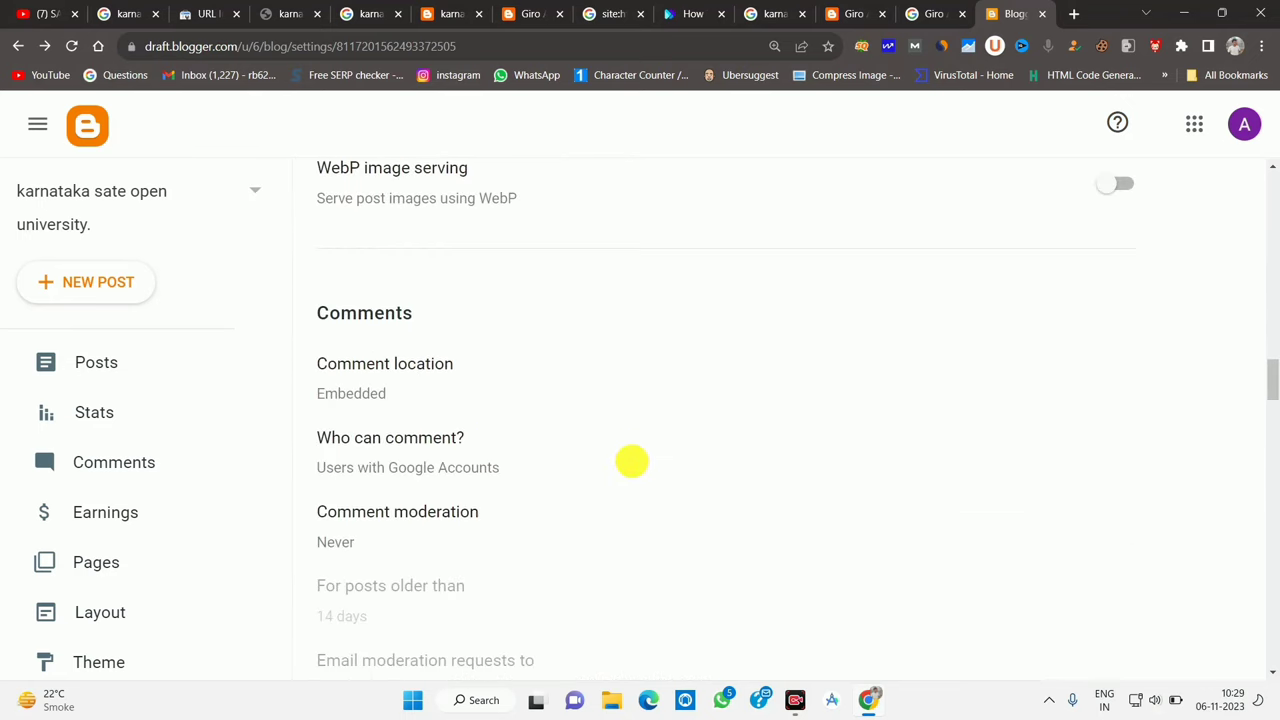
pyautogui.scroll(-11, 632, 460)
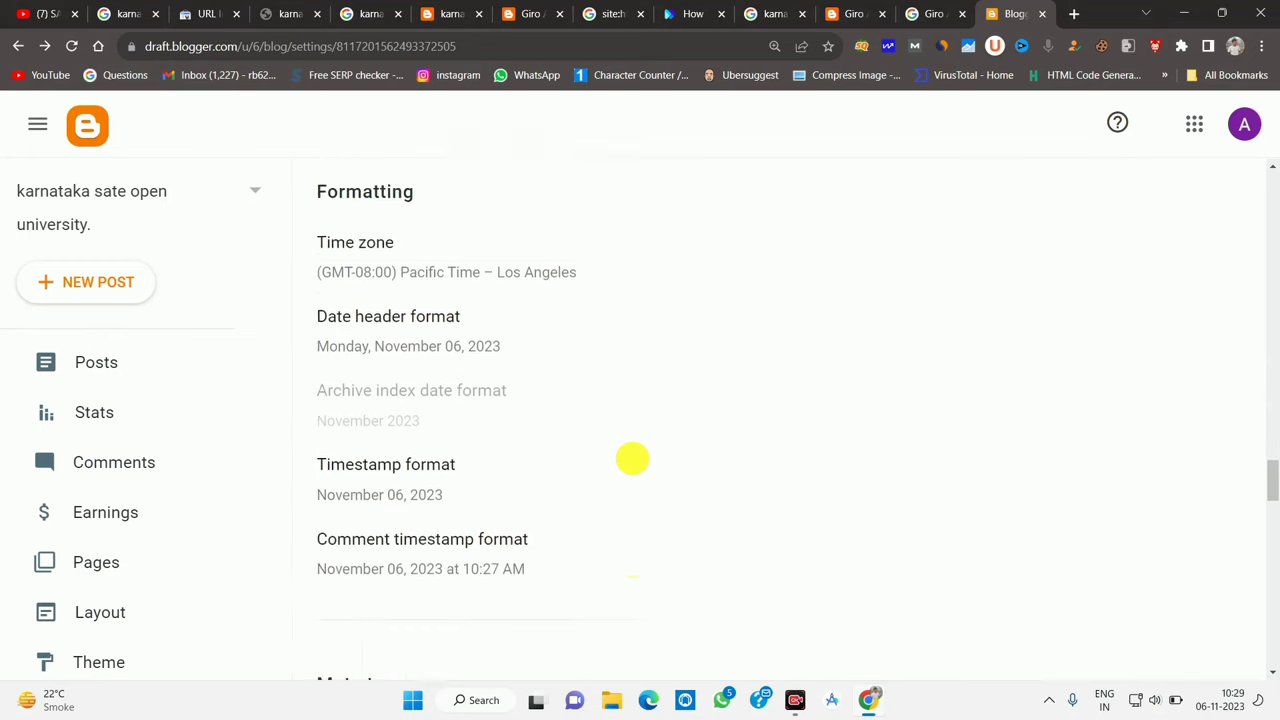
pyautogui.moveTo(353, 353); pyautogui.dragTo(523, 354)
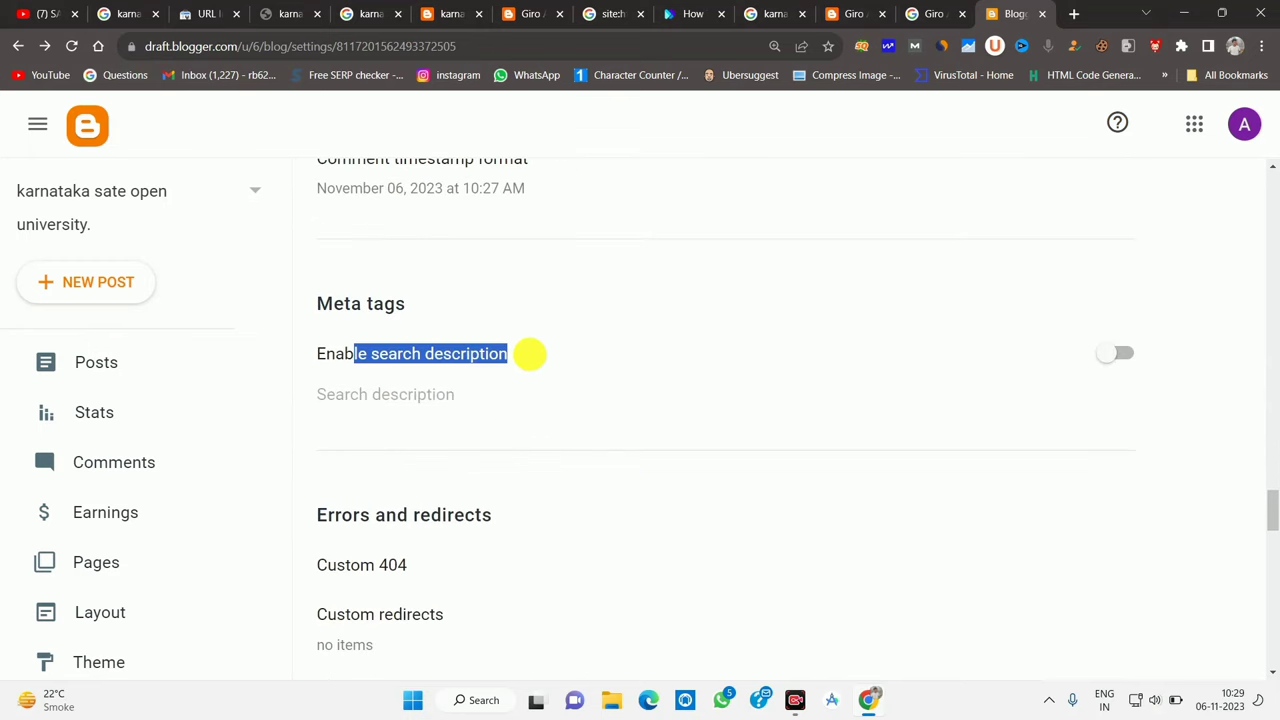
pyautogui.moveTo(320, 514); pyautogui.dragTo(483, 517)
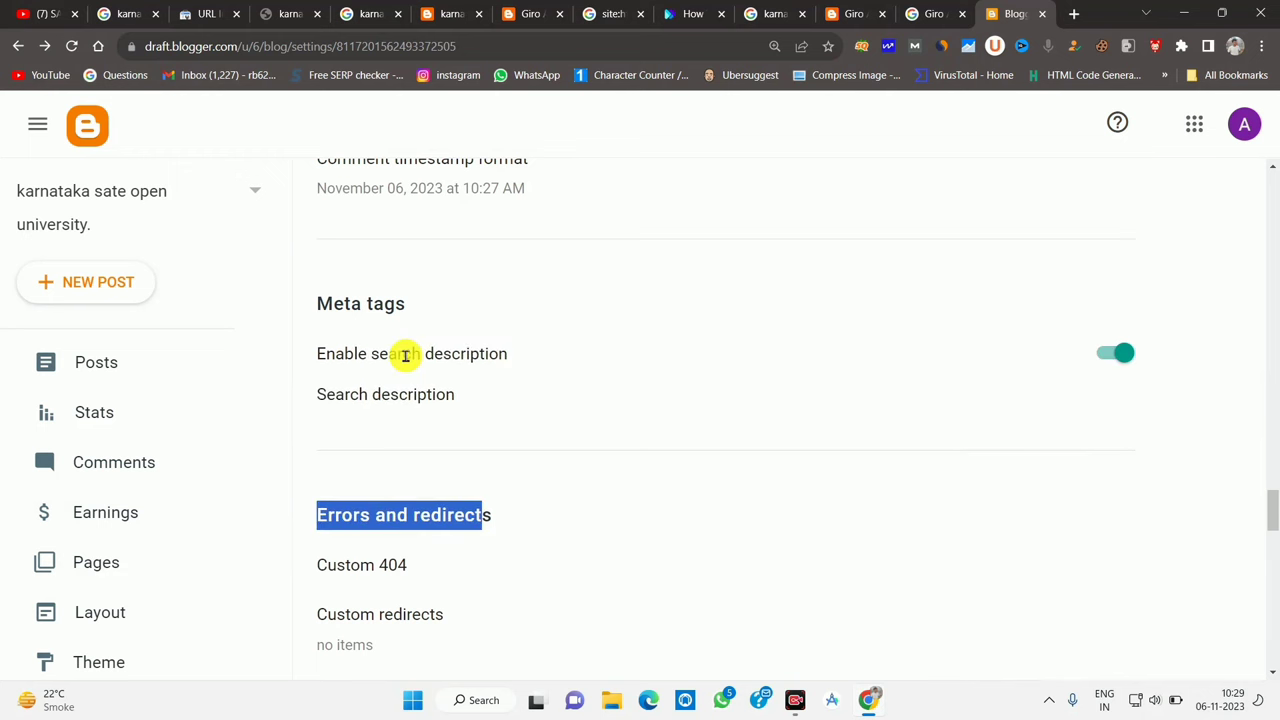
pyautogui.moveTo(404, 353); pyautogui.dragTo(529, 353)
pyautogui.click(407, 404)
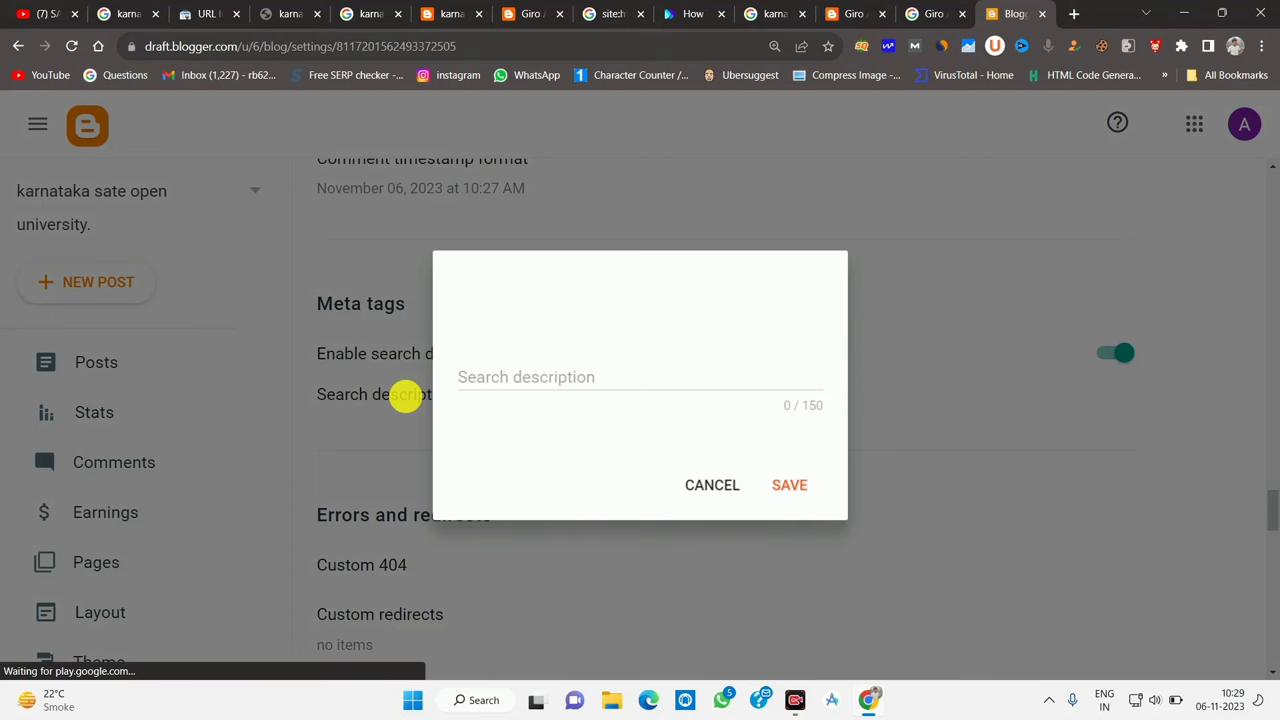
pyautogui.rightClick(506, 380)
pyautogui.click(555, 230)
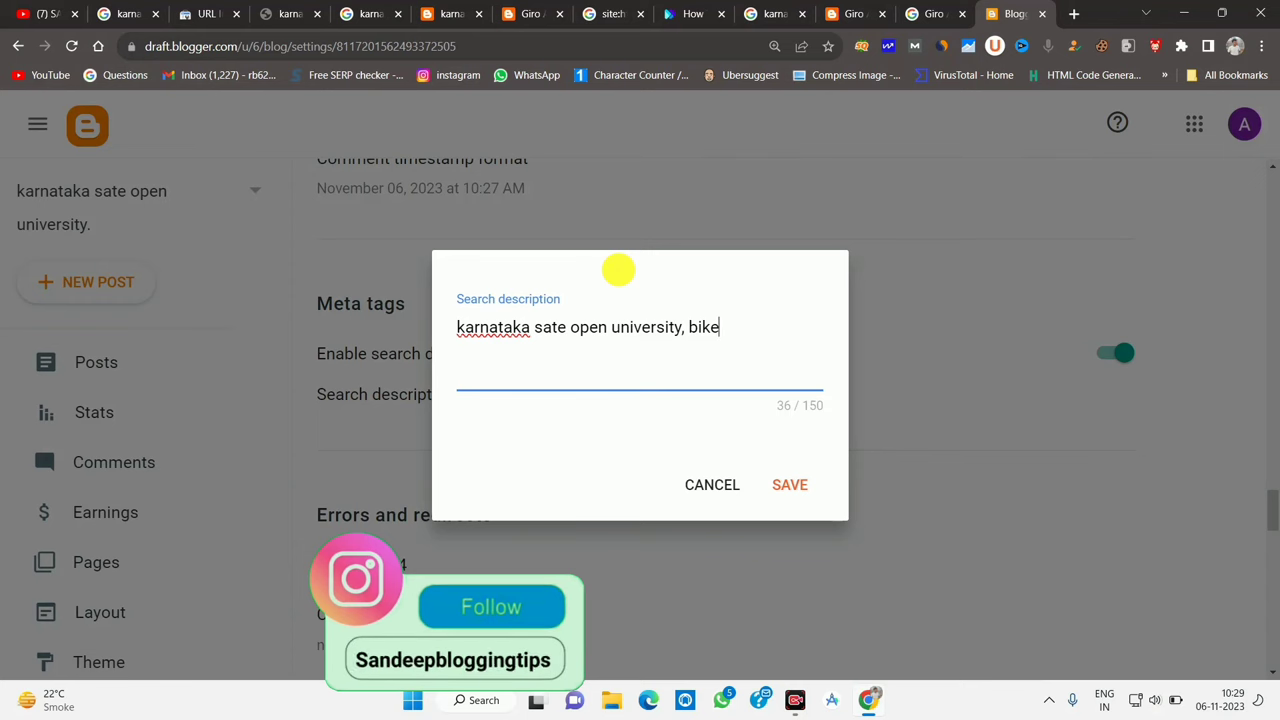
pyautogui.click(788, 485)
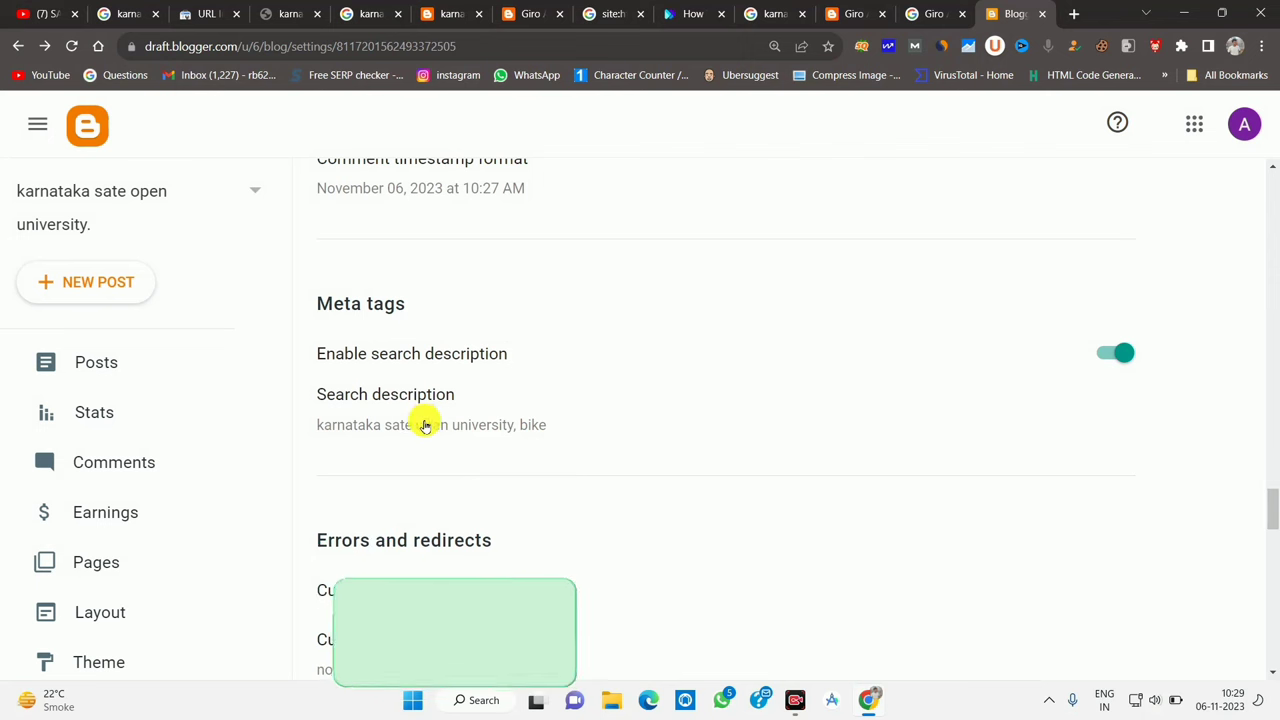
# Review the Crawlers and indexing options and enable custom robots.txt.
pyautogui.scroll(-1, 485, 445)
pyautogui.scroll(-3, 485, 445)
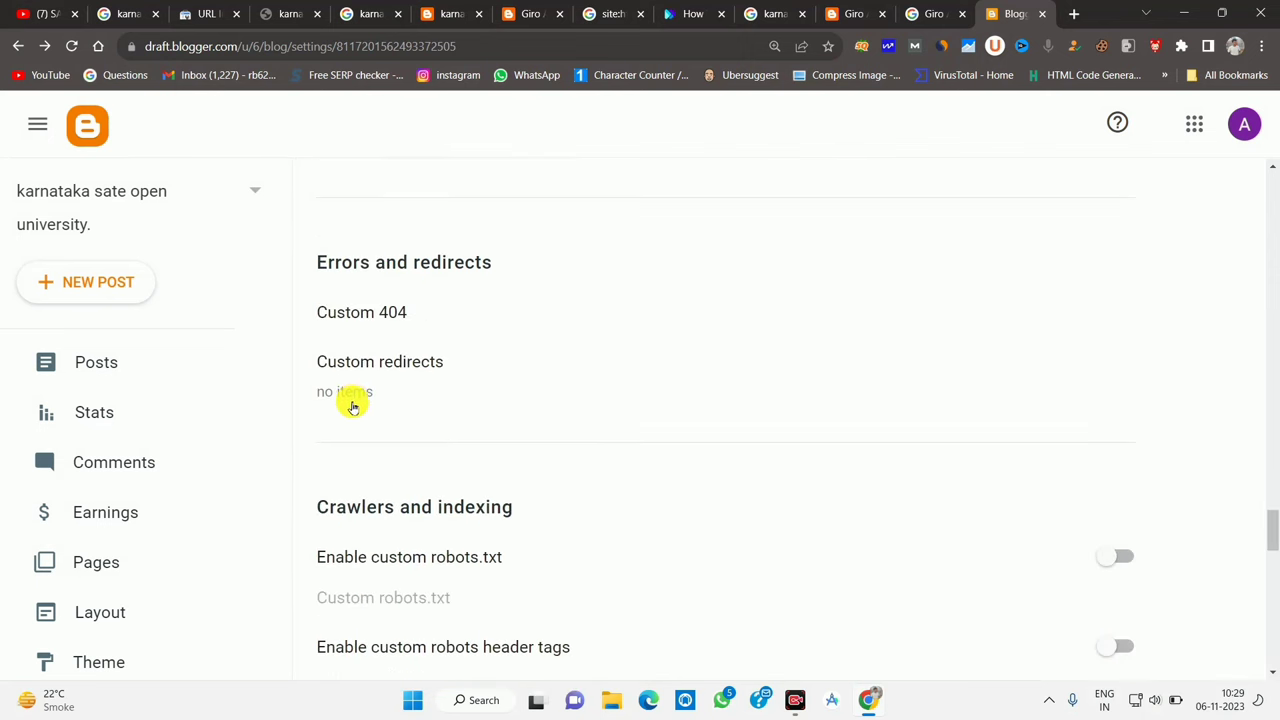
pyautogui.scroll(-3, 544, 509)
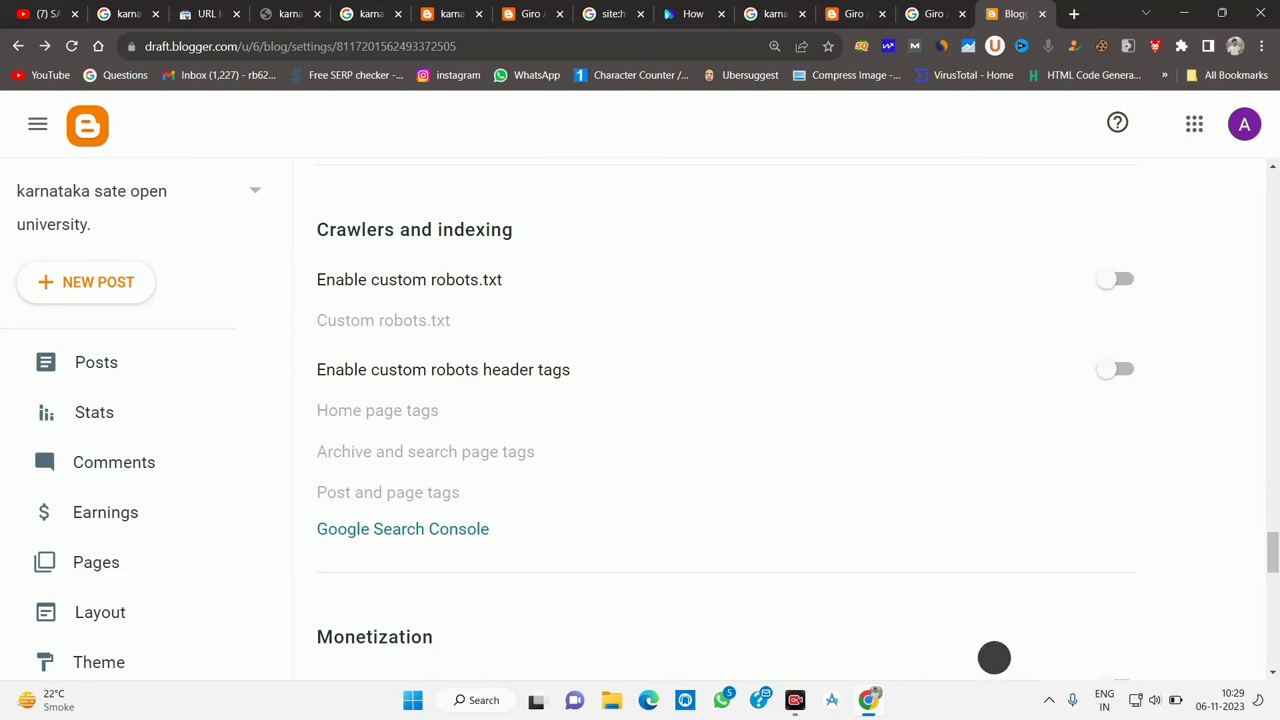
pyautogui.click(844, 665)
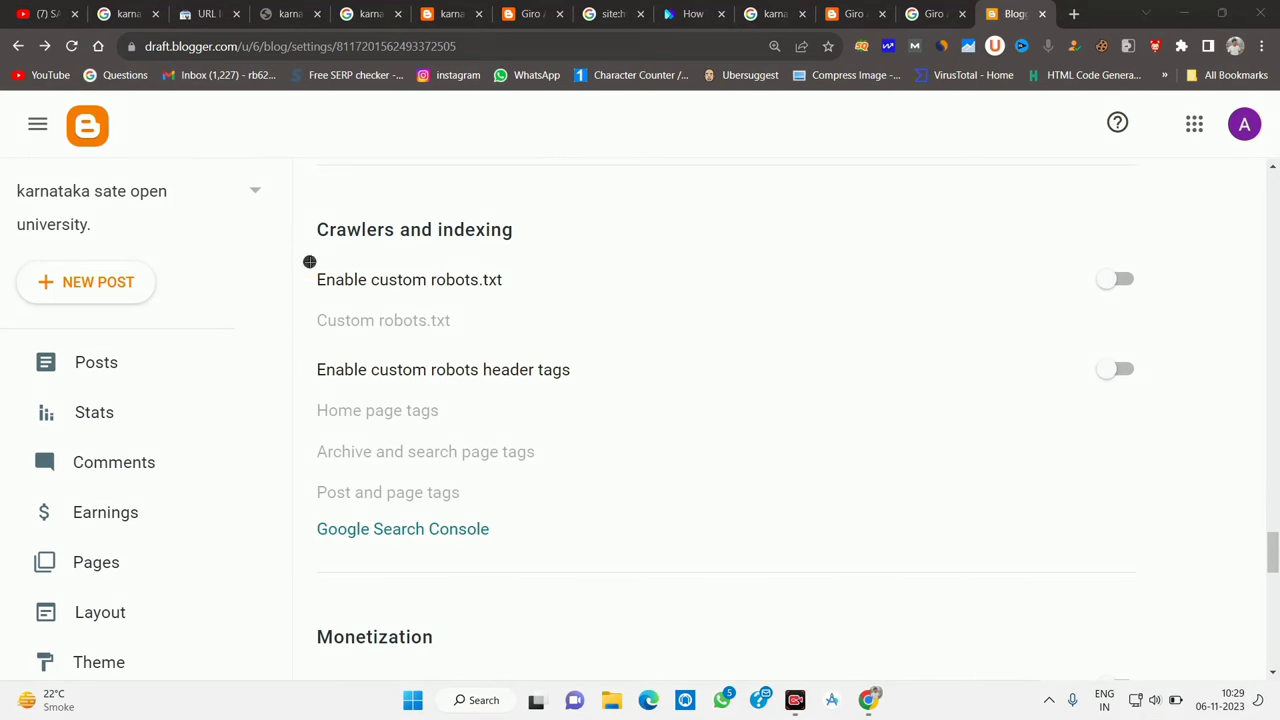
pyautogui.moveTo(309, 261)
pyautogui.mouseDown()
pyautogui.moveTo(829, 574)
pyautogui.moveTo(1158, 557)
pyautogui.mouseUp()
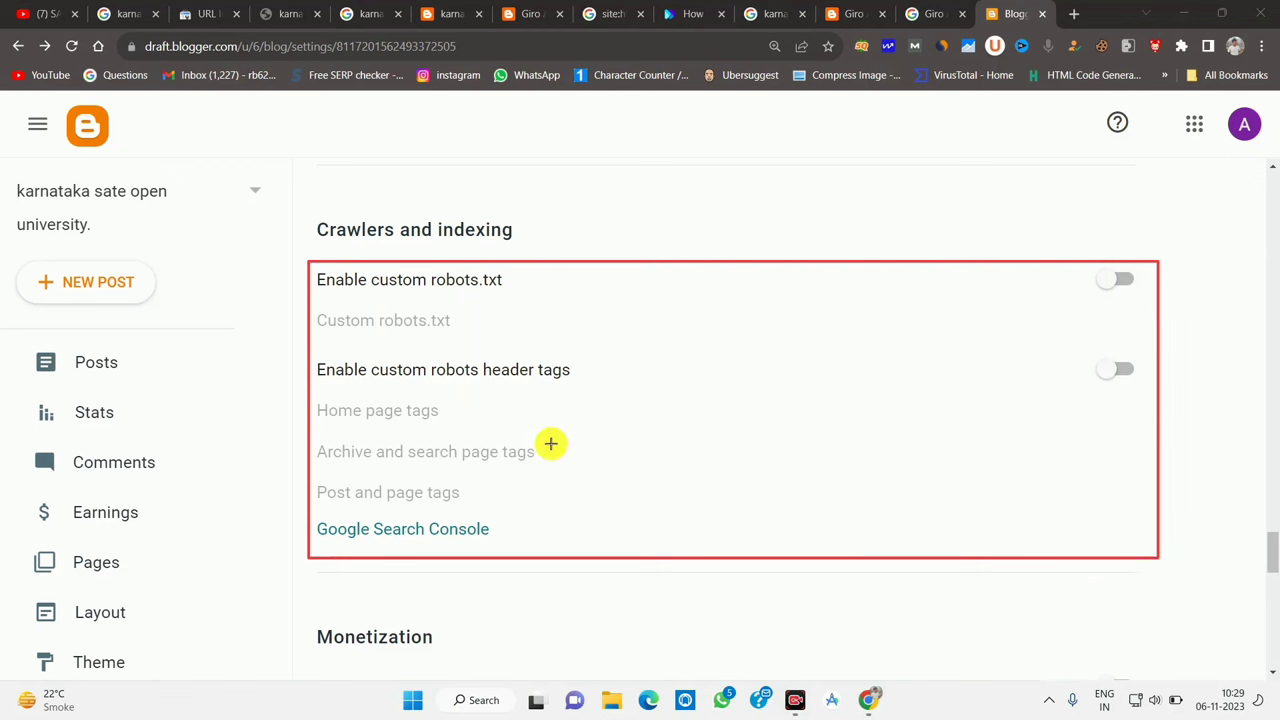
pyautogui.moveTo(292, 266)
pyautogui.mouseDown()
pyautogui.moveTo(509, 309)
pyautogui.moveTo(1037, 320)
pyautogui.moveTo(1160, 293)
pyautogui.mouseUp()
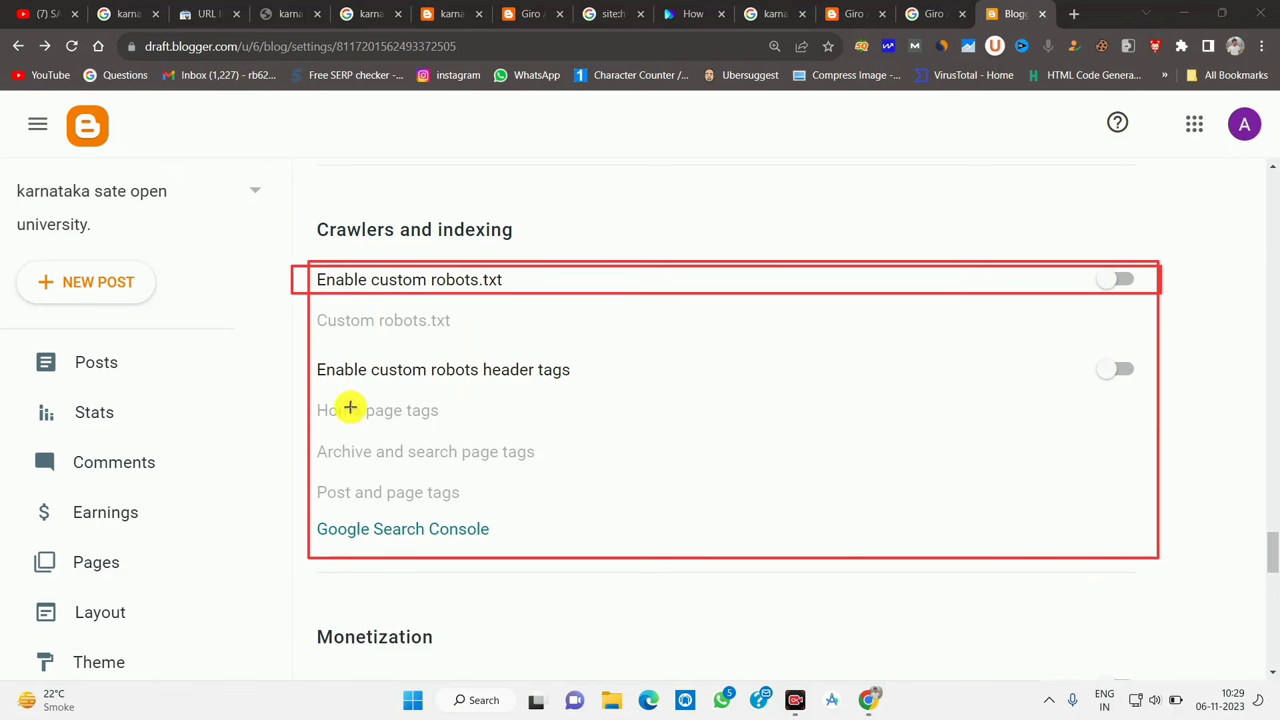
pyautogui.moveTo(309, 400); pyautogui.dragTo(536, 514)
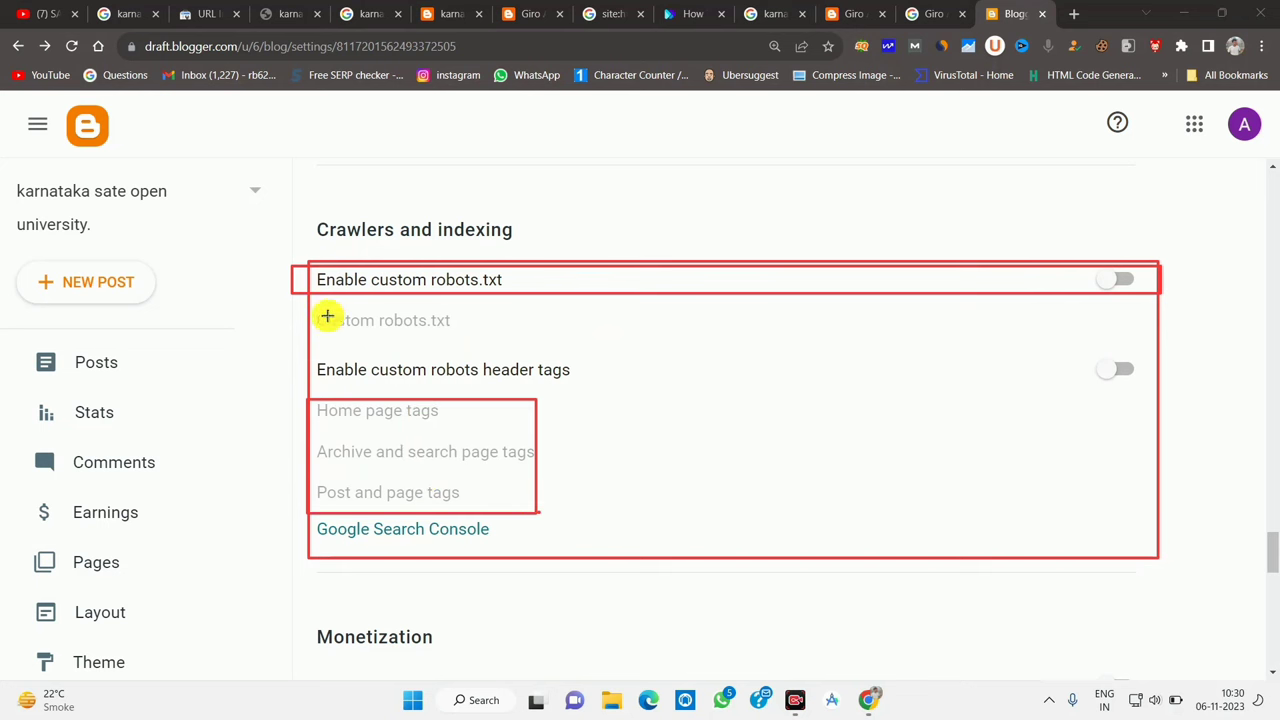
pyautogui.moveTo(363, 346); pyautogui.dragTo(509, 341)
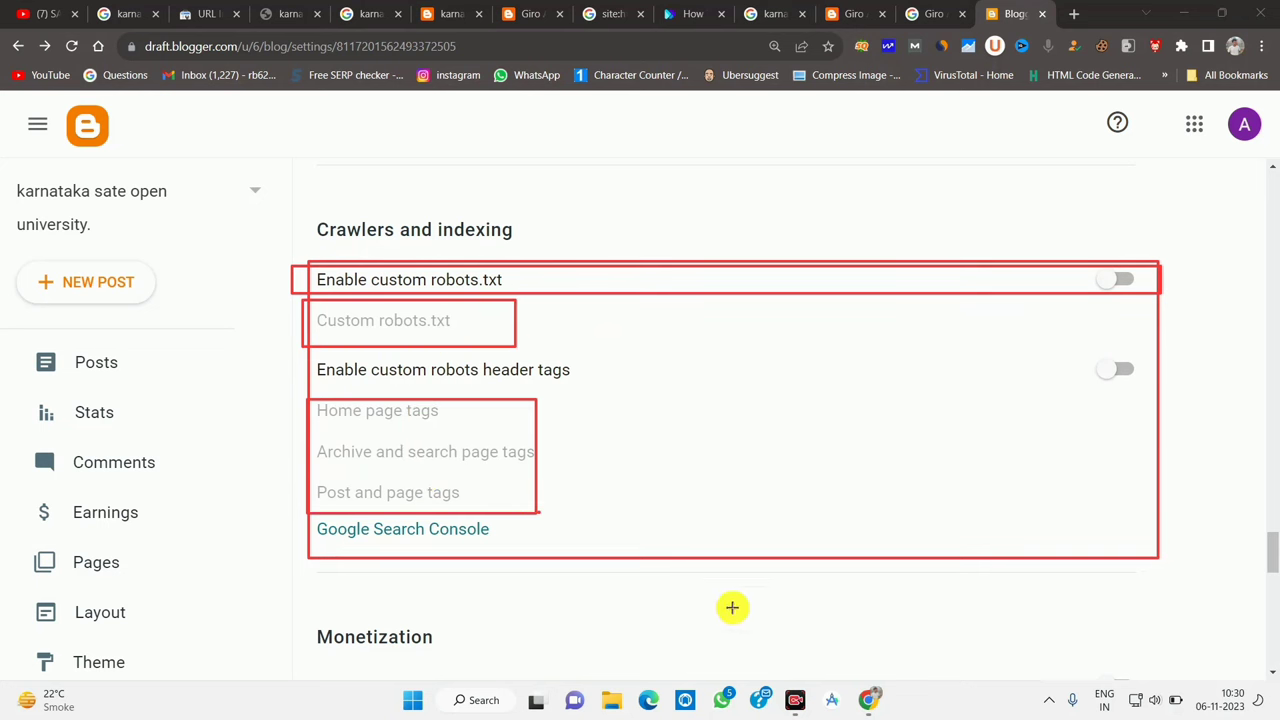
pyautogui.press('Escape')
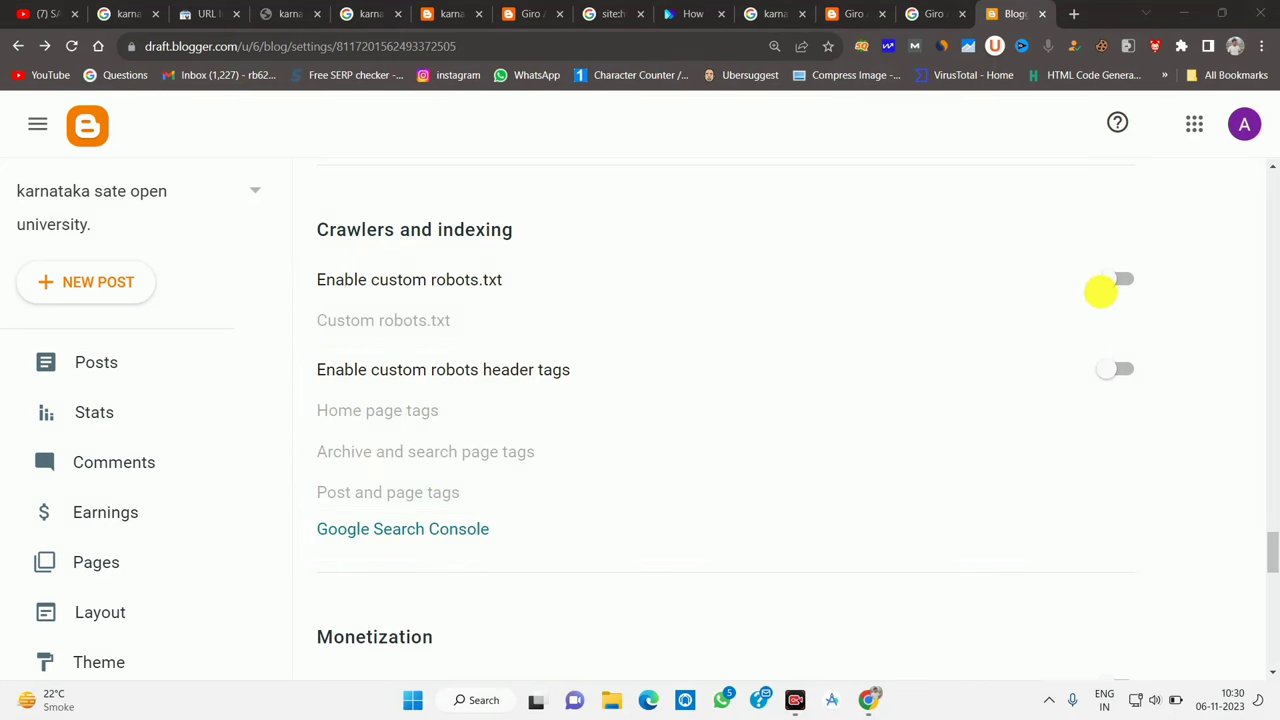
pyautogui.click(1121, 279)
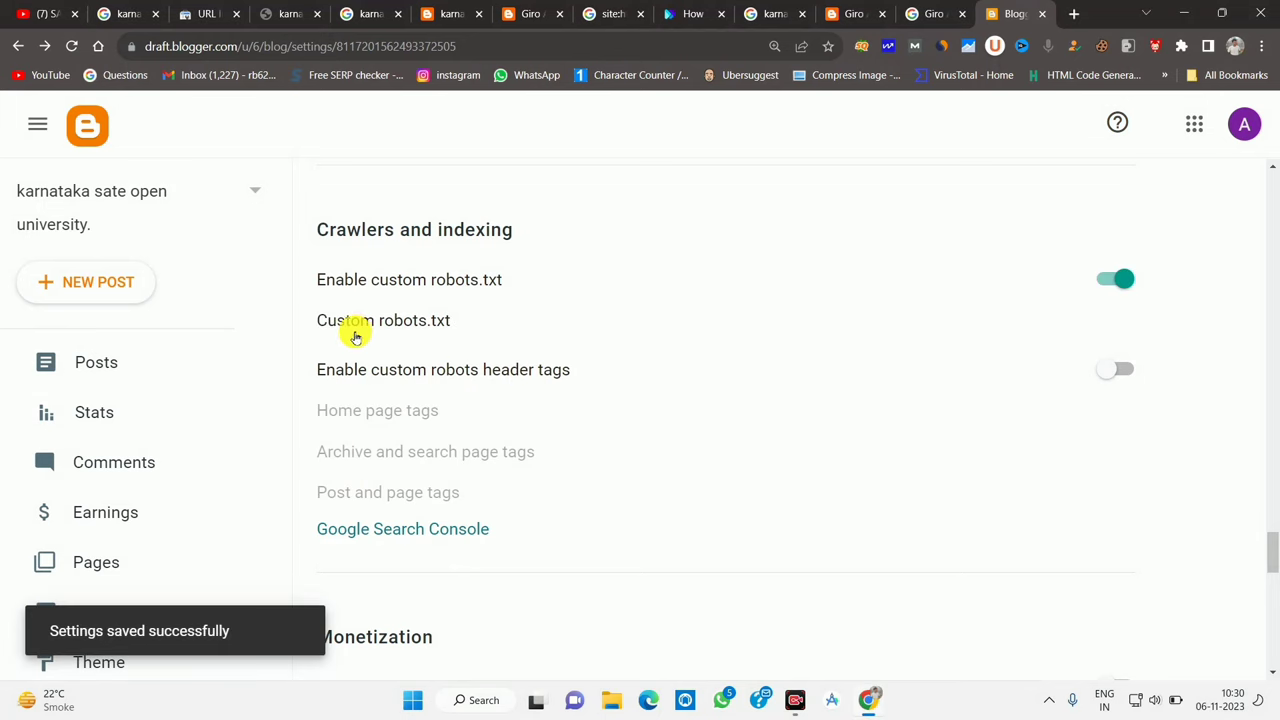
# Open the blog's custom robots.txt for editing.
pyautogui.click(358, 326)
pyautogui.click(506, 357)
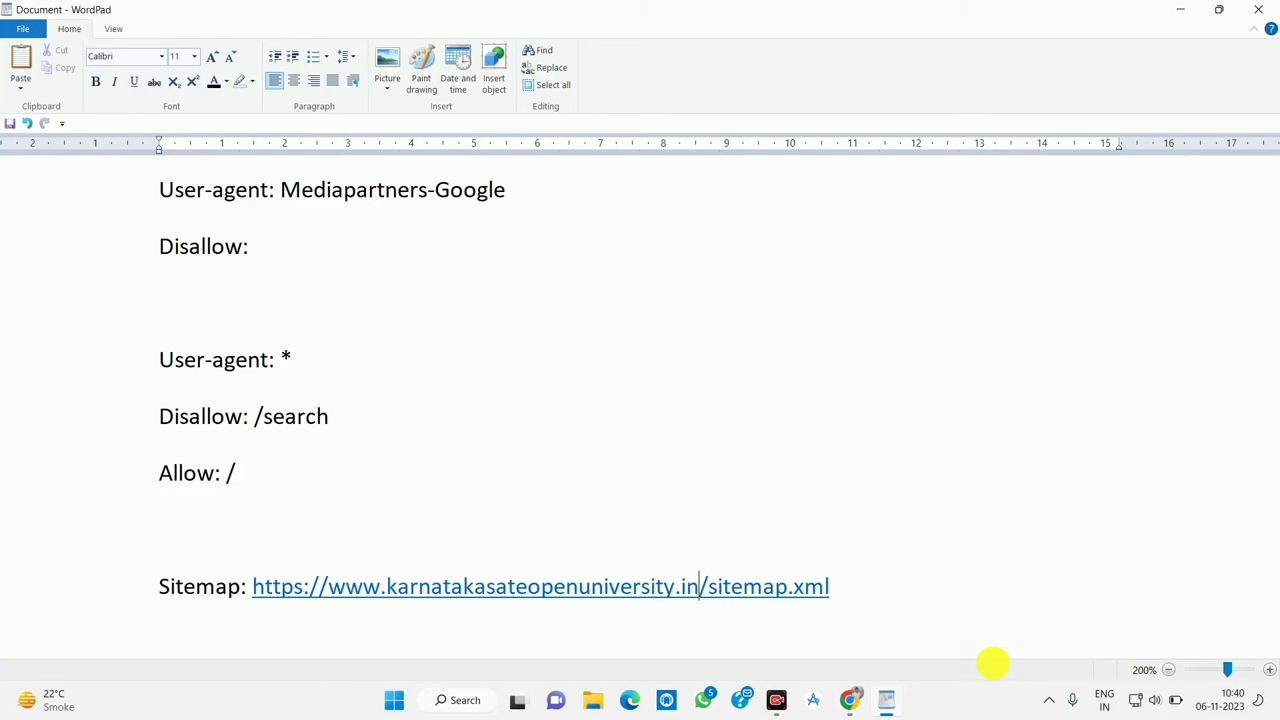
# Review the User-agent, Disallow, Allow and Sitemap lines of the prepared robots.txt text in the WordPad document.
pyautogui.click(849, 698)
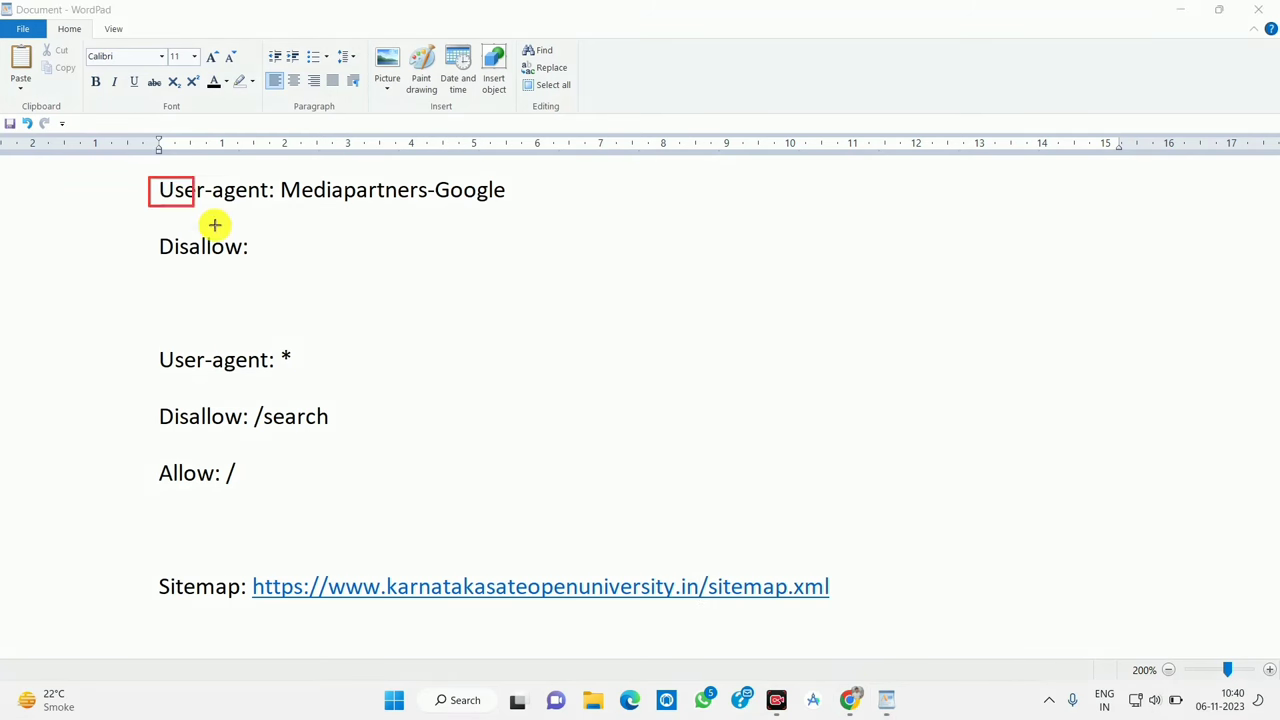
pyautogui.moveTo(214, 224)
pyautogui.mouseDown()
pyautogui.moveTo(403, 623)
pyautogui.moveTo(594, 640)
pyautogui.moveTo(869, 636)
pyautogui.mouseUp()
pyautogui.moveTo(253, 572)
pyautogui.mouseDown()
pyautogui.moveTo(337, 606)
pyautogui.moveTo(715, 611)
pyautogui.mouseUp()
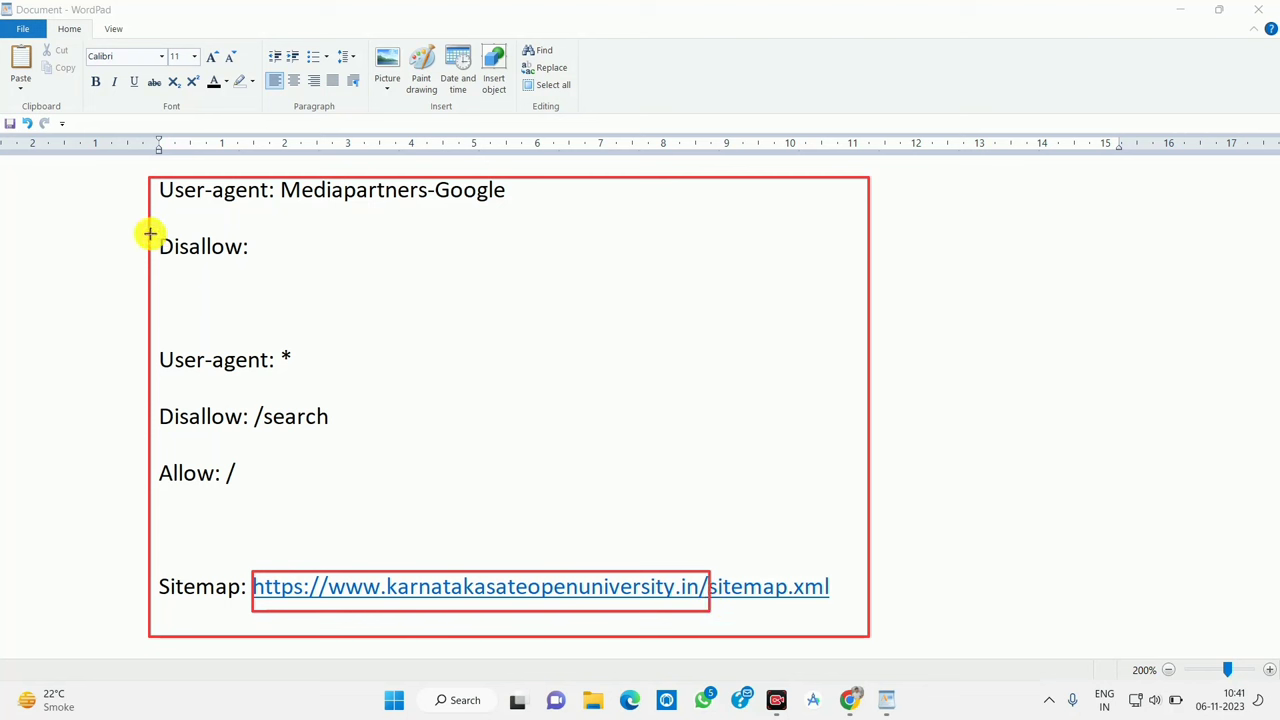
pyautogui.moveTo(149, 234)
pyautogui.mouseDown()
pyautogui.moveTo(337, 391)
pyautogui.moveTo(353, 513)
pyautogui.mouseUp()
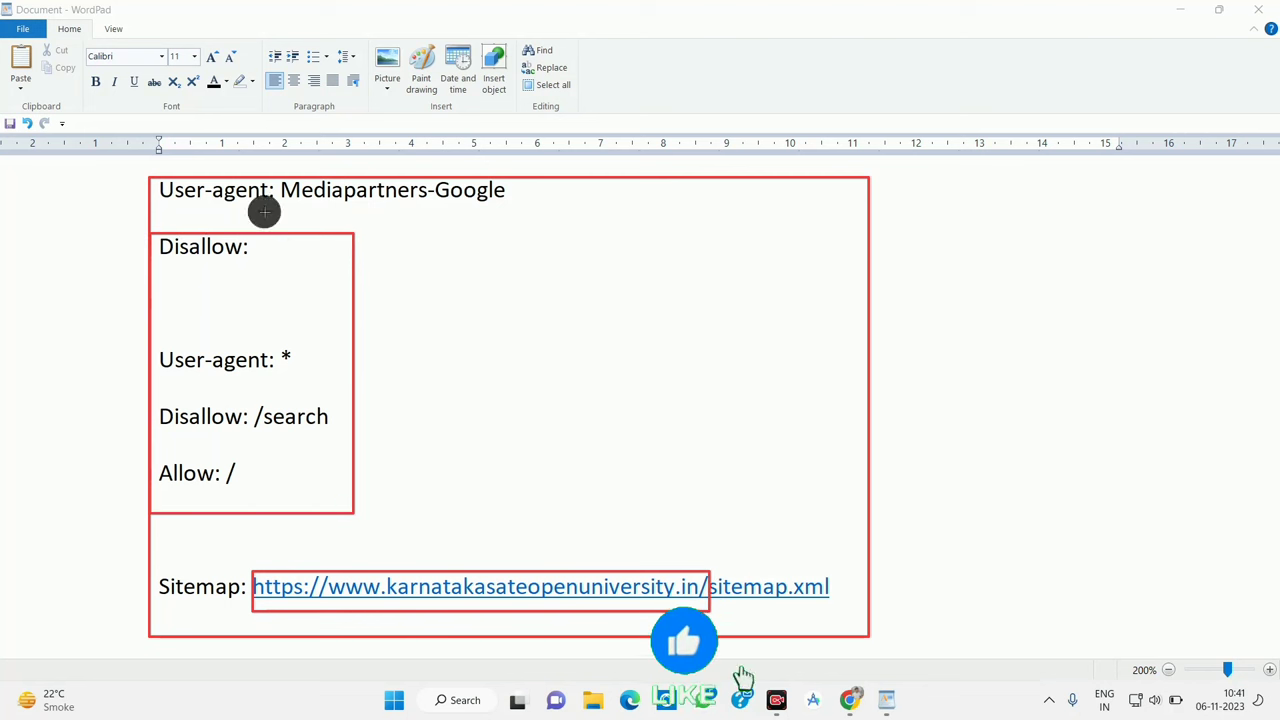
pyautogui.moveTo(194, 178); pyautogui.dragTo(513, 218)
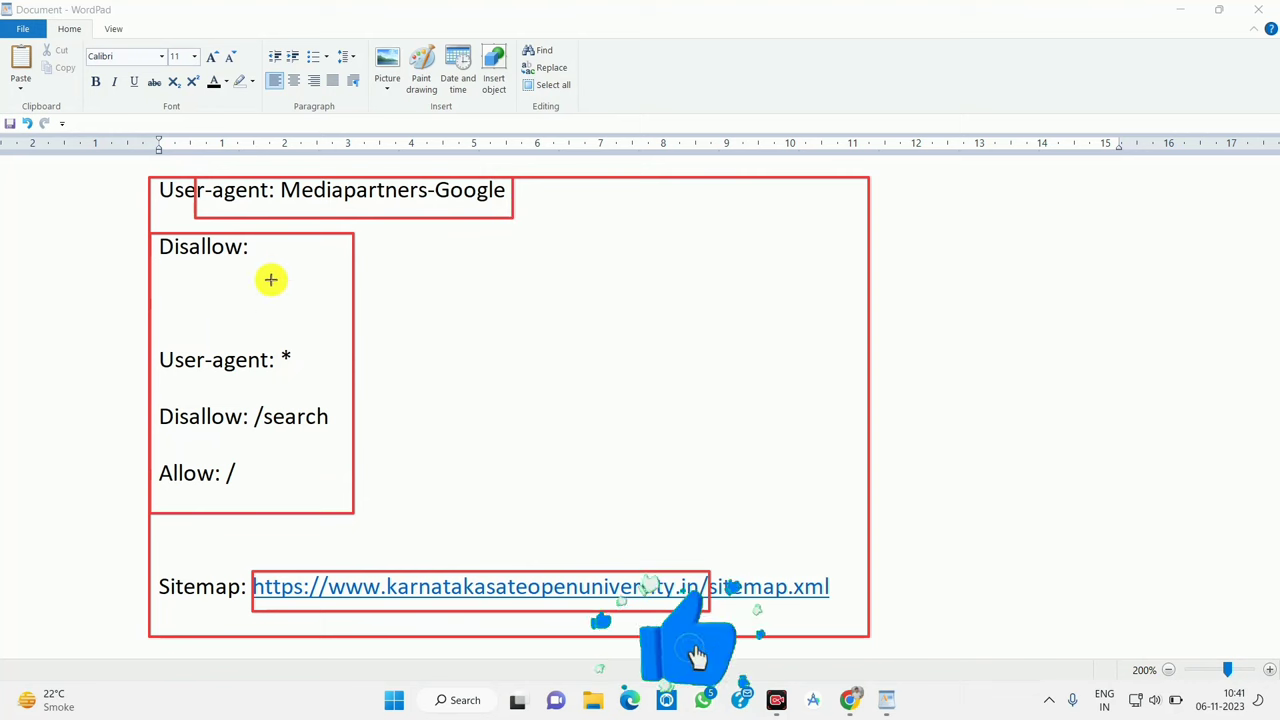
pyautogui.moveTo(152, 234); pyautogui.dragTo(268, 260)
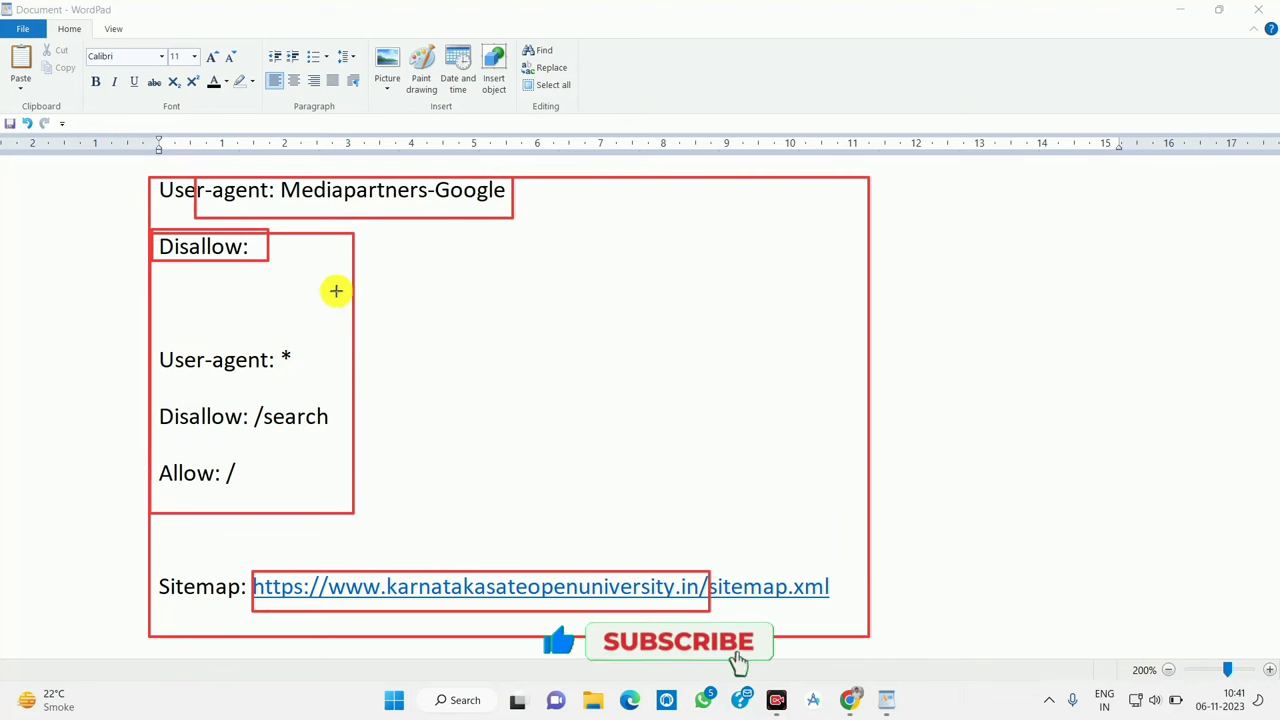
pyautogui.moveTo(166, 342); pyautogui.dragTo(346, 490)
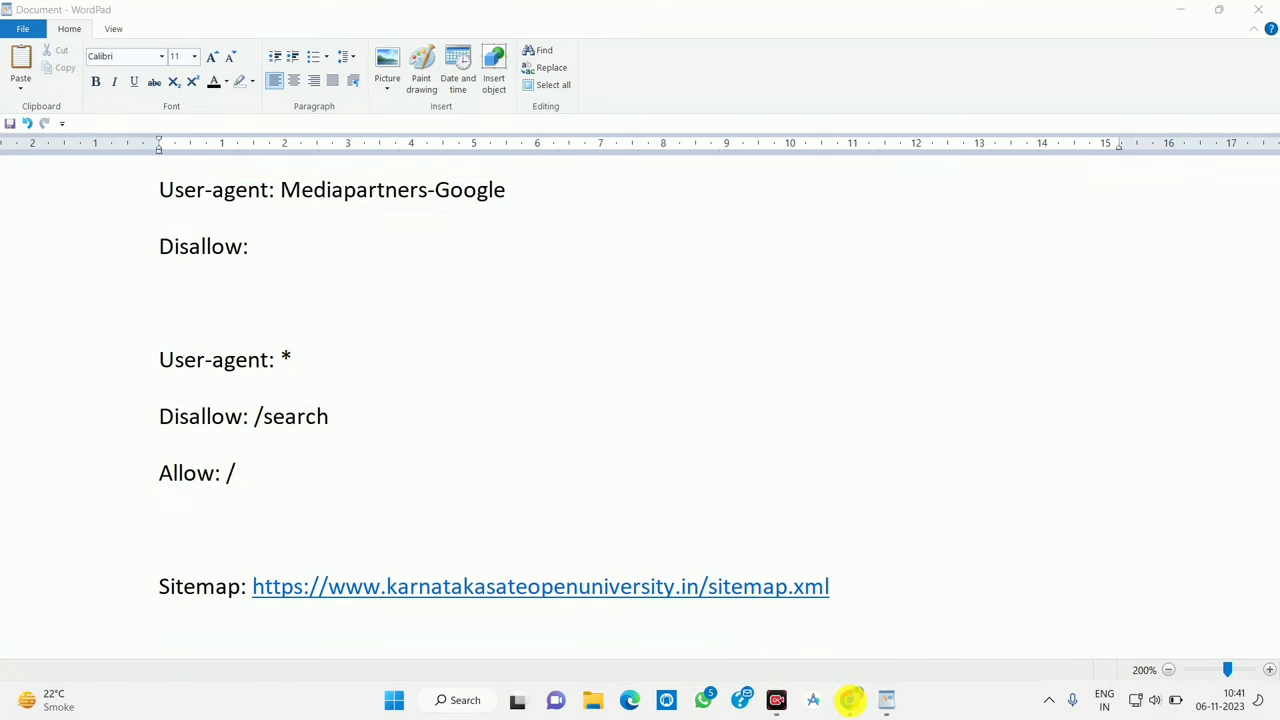
# Switch to the browser and check the custom robots.txt of the other Blogger blog for reference.
pyautogui.click(848, 699)
pyautogui.click(745, 12)
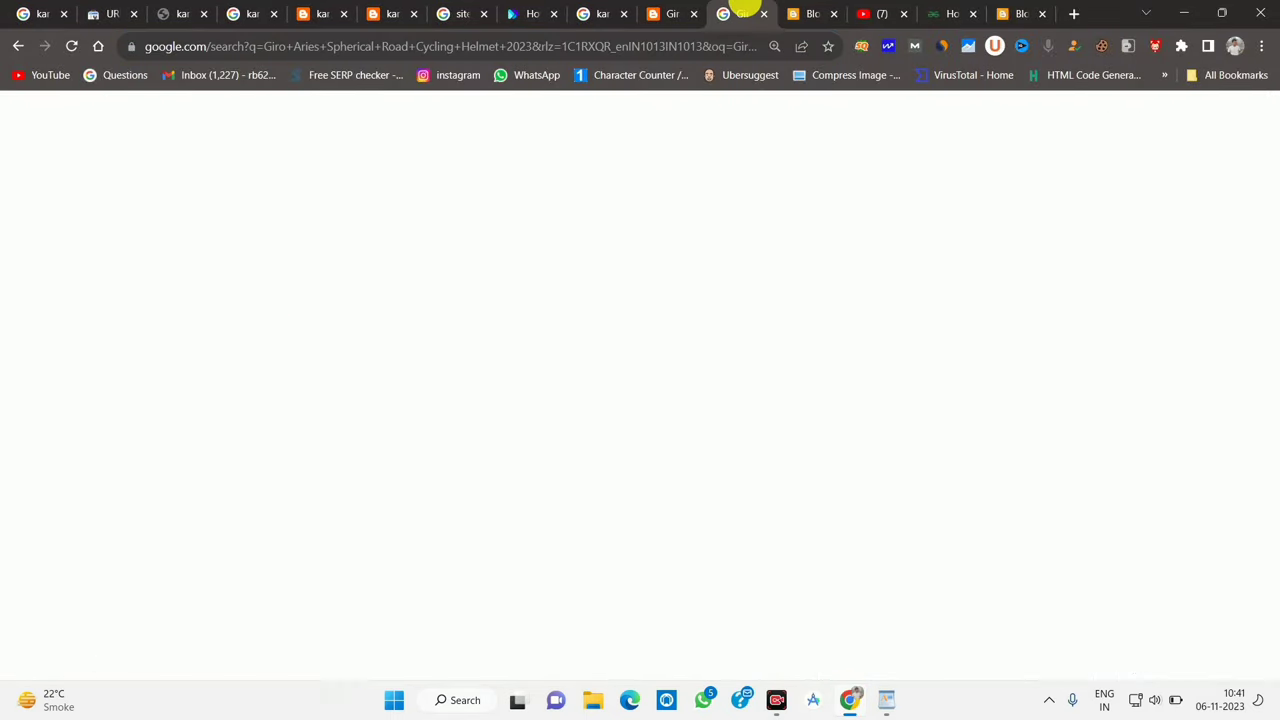
pyautogui.click(950, 12)
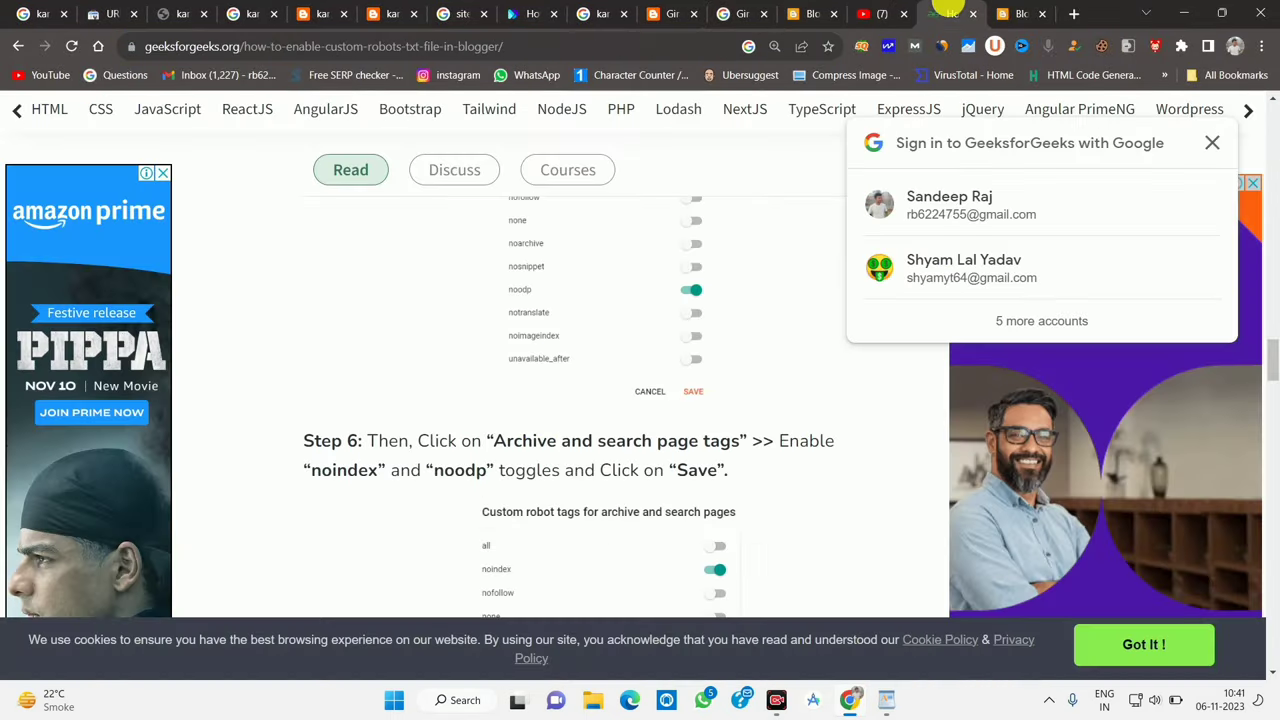
pyautogui.click(1012, 12)
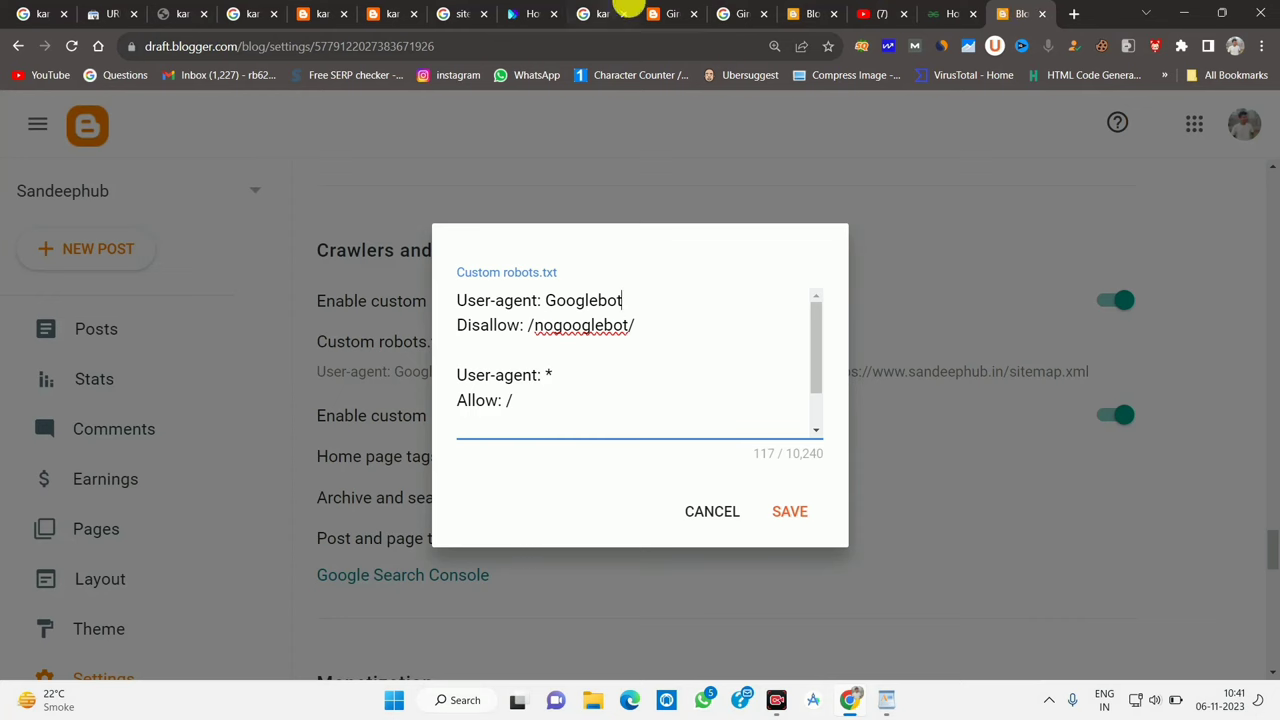
# Copy the whole robots.txt text from the WordPad document into the custom robots.txt of the karnataka sate open university blog.
pyautogui.click(884, 699)
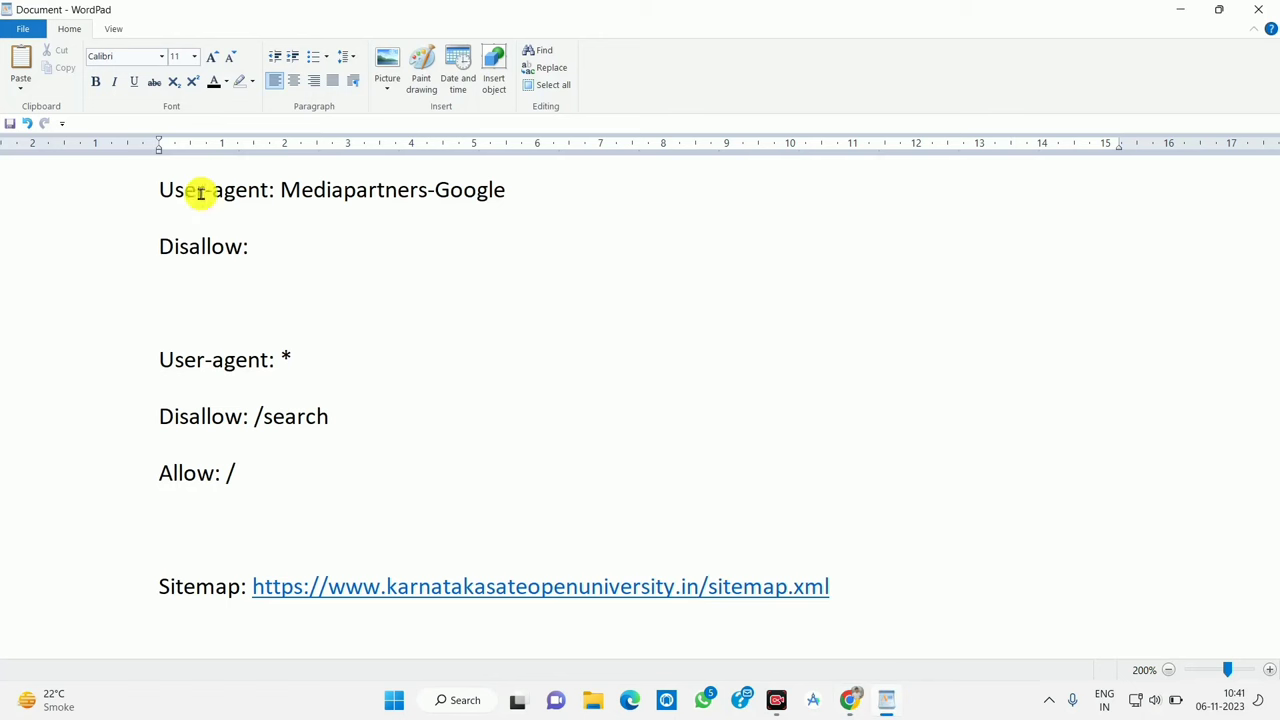
pyautogui.hotkey('ctrl', 'a')
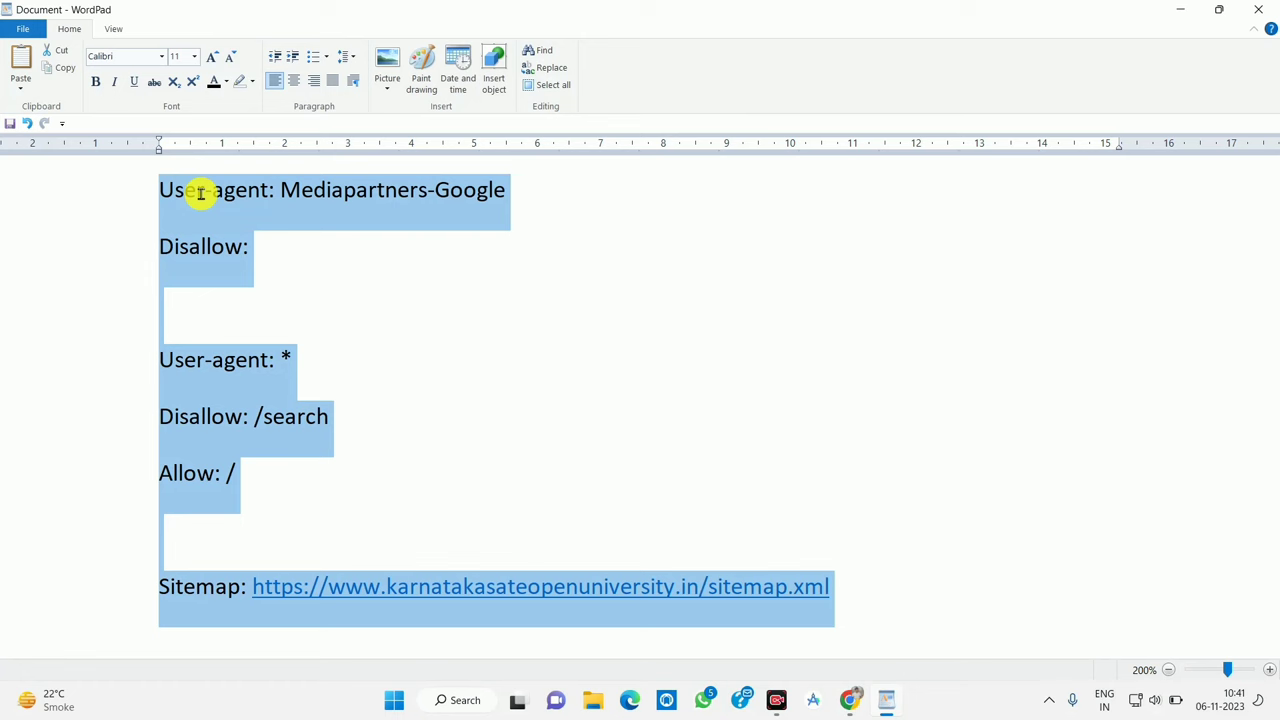
pyautogui.click(1190, 8)
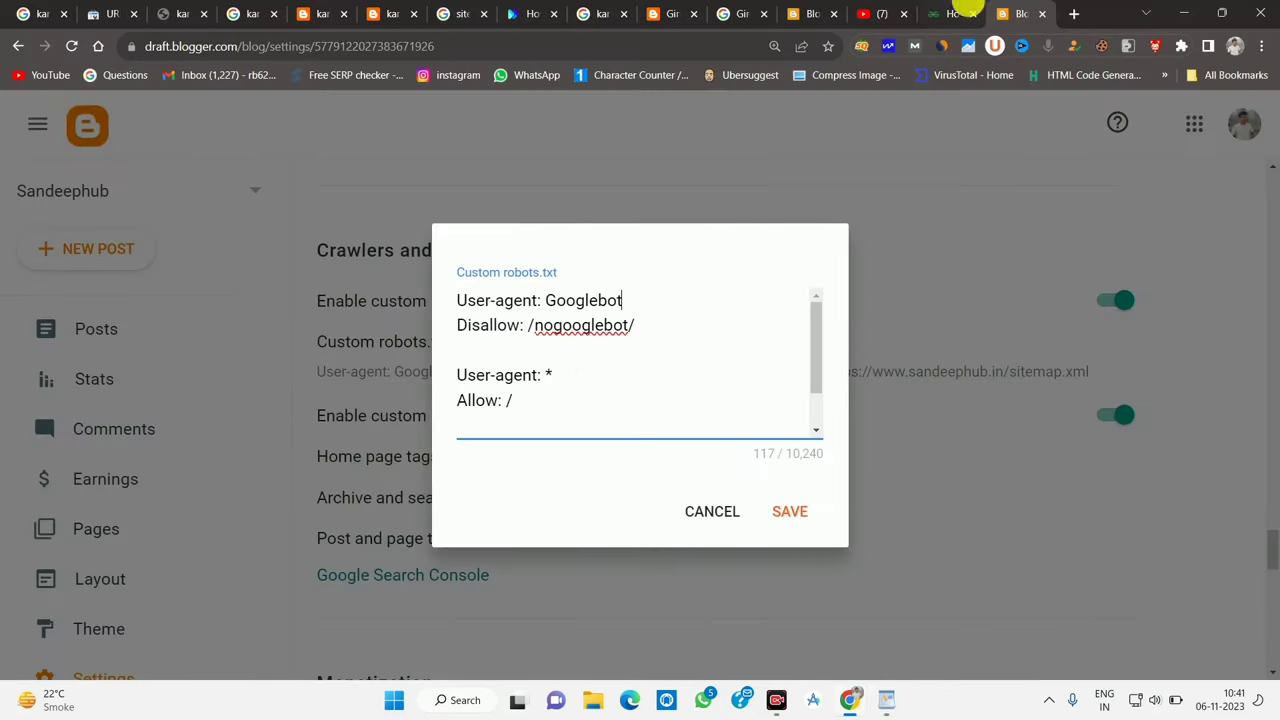
pyautogui.click(795, 10)
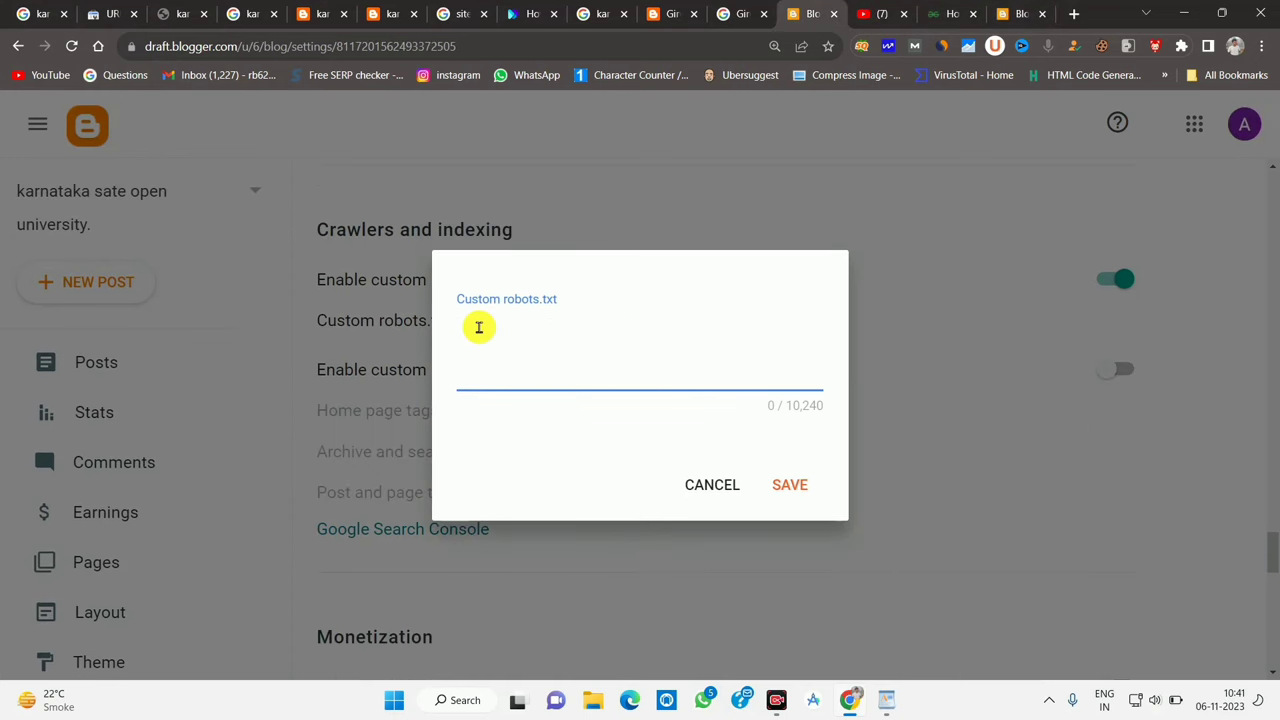
pyautogui.hotkey('ctrl', 'v')
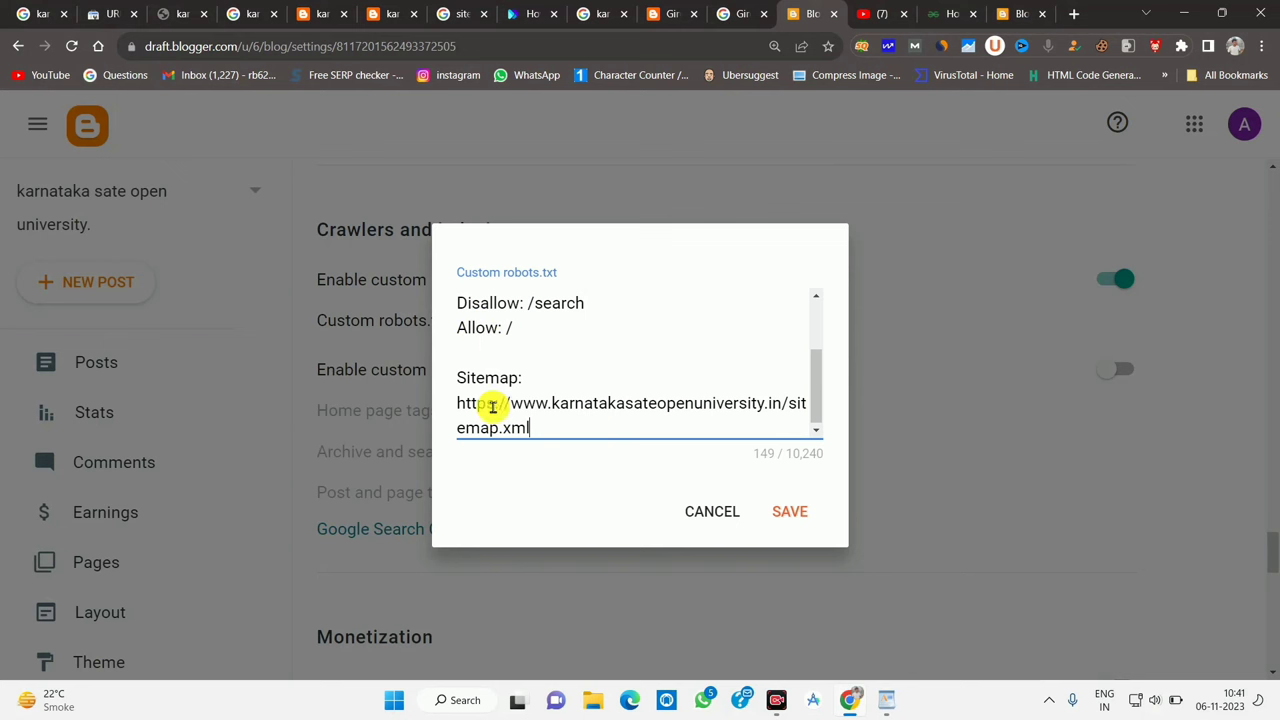
# Check the pasted crawler rules and sitemap address, and save the custom robots.txt.
pyautogui.scroll(2, 577, 345)
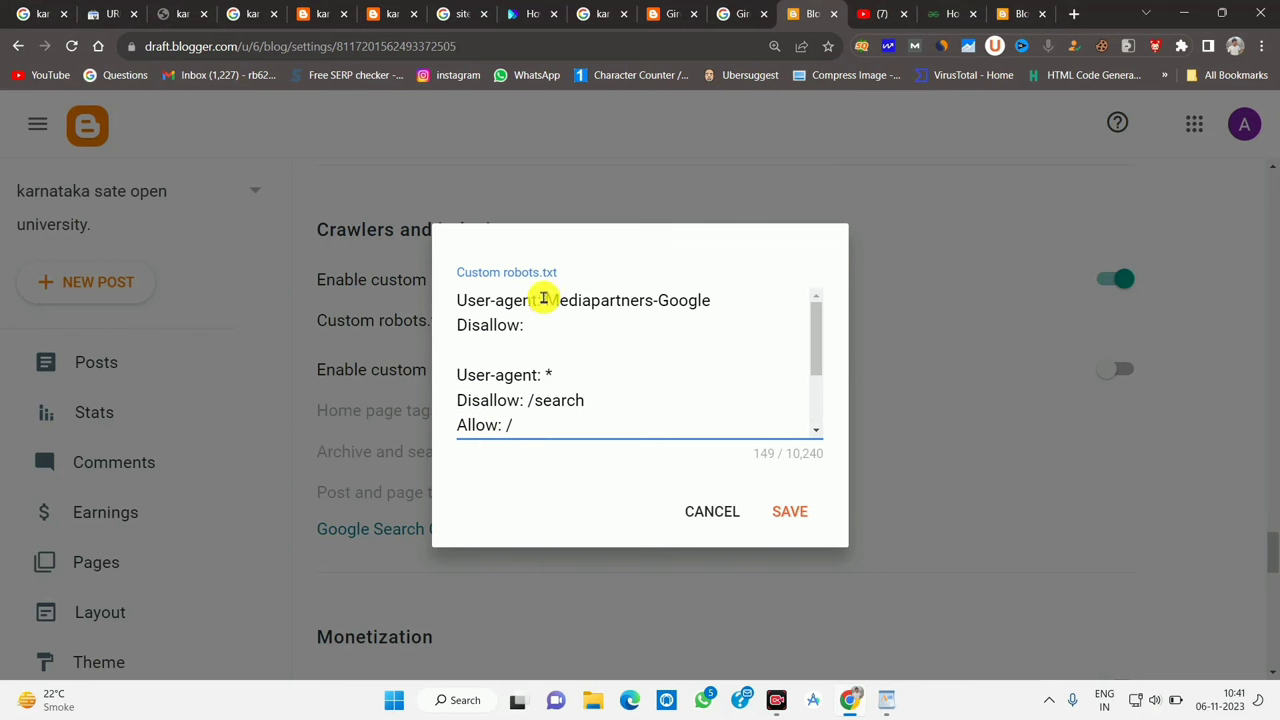
pyautogui.moveTo(545, 300); pyautogui.dragTo(614, 357)
pyautogui.click(545, 348)
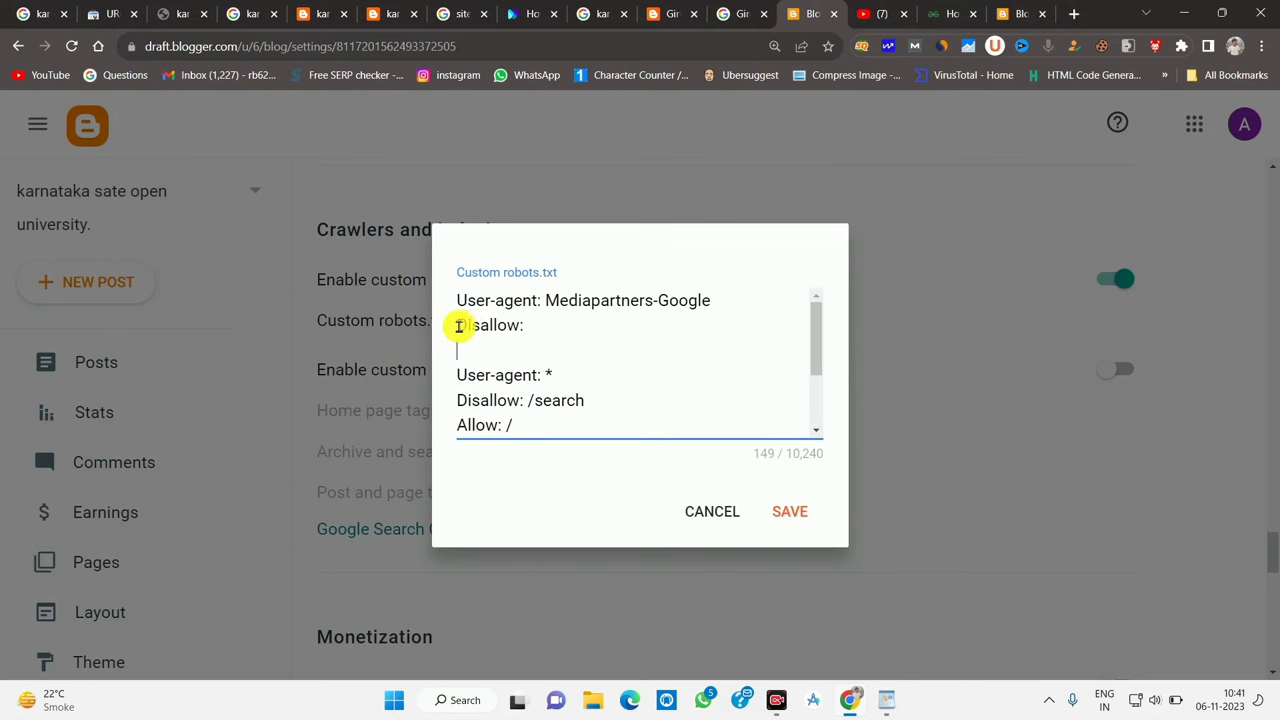
pyautogui.scroll(-2, 600, 360)
pyautogui.scroll(2, 570, 365)
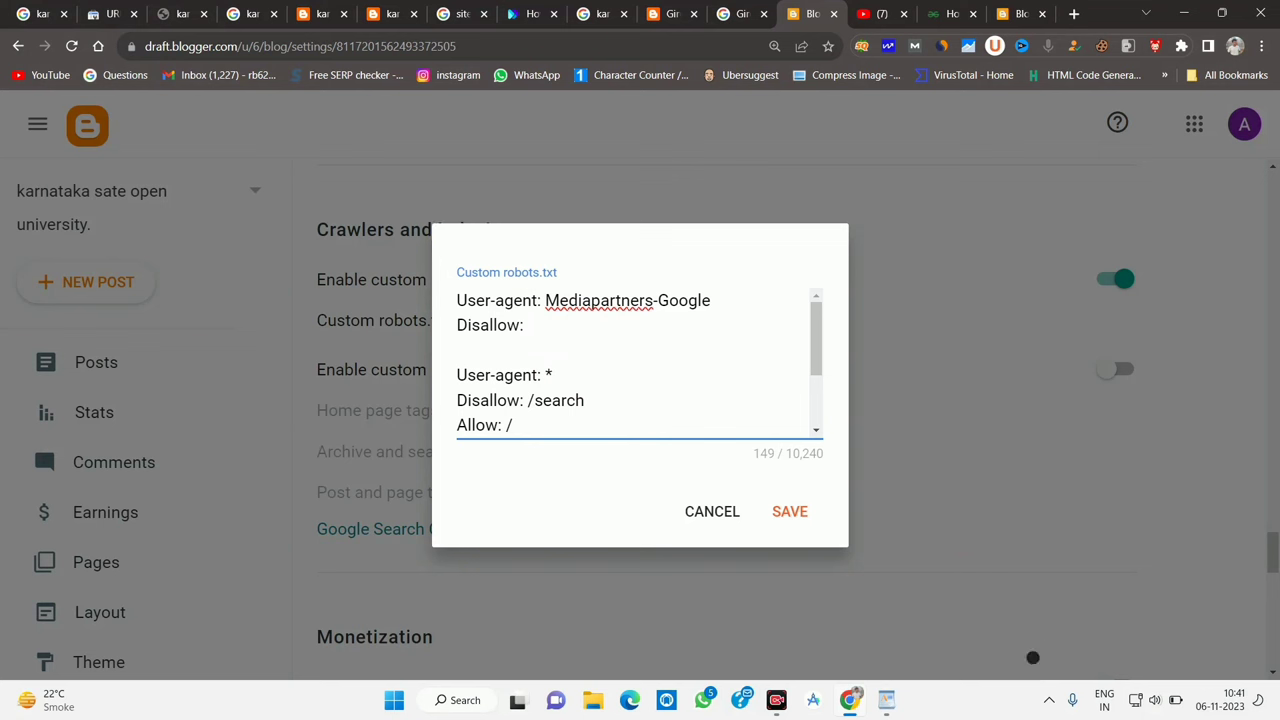
pyautogui.click(790, 511)
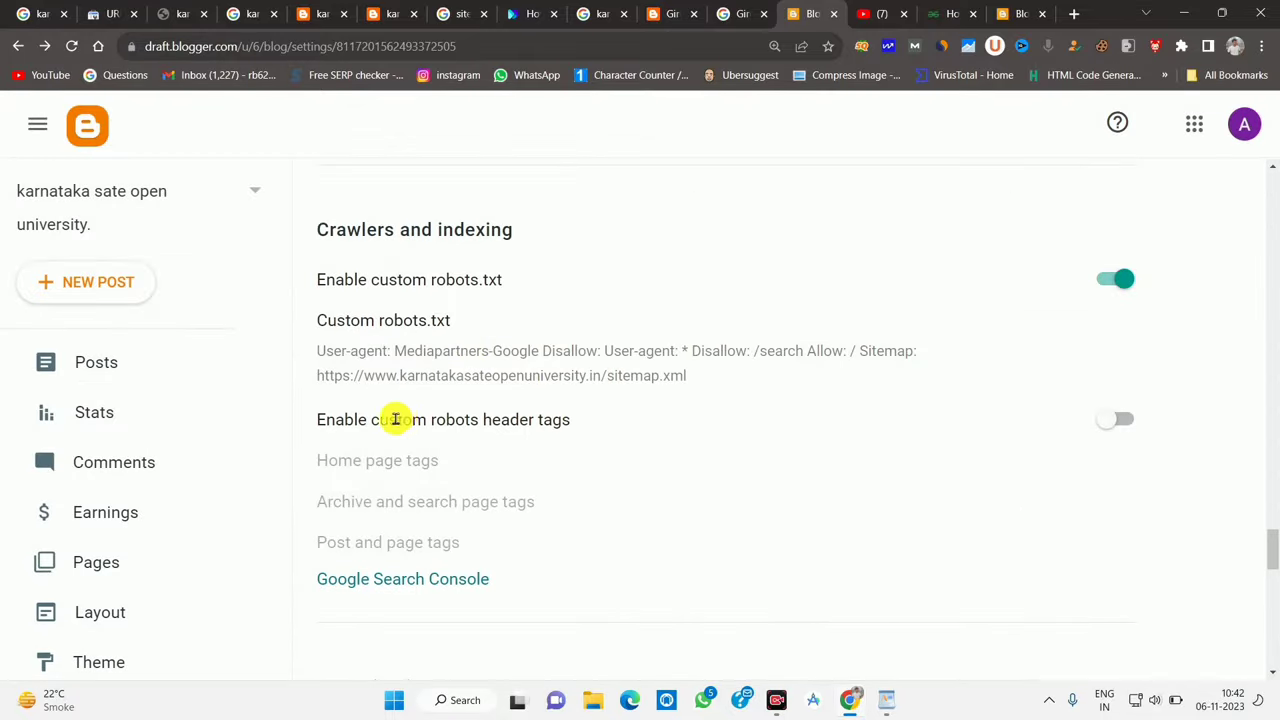
# Enable custom robots header tags and open the robot tags for the home page.
pyautogui.moveTo(400, 420); pyautogui.dragTo(580, 431)
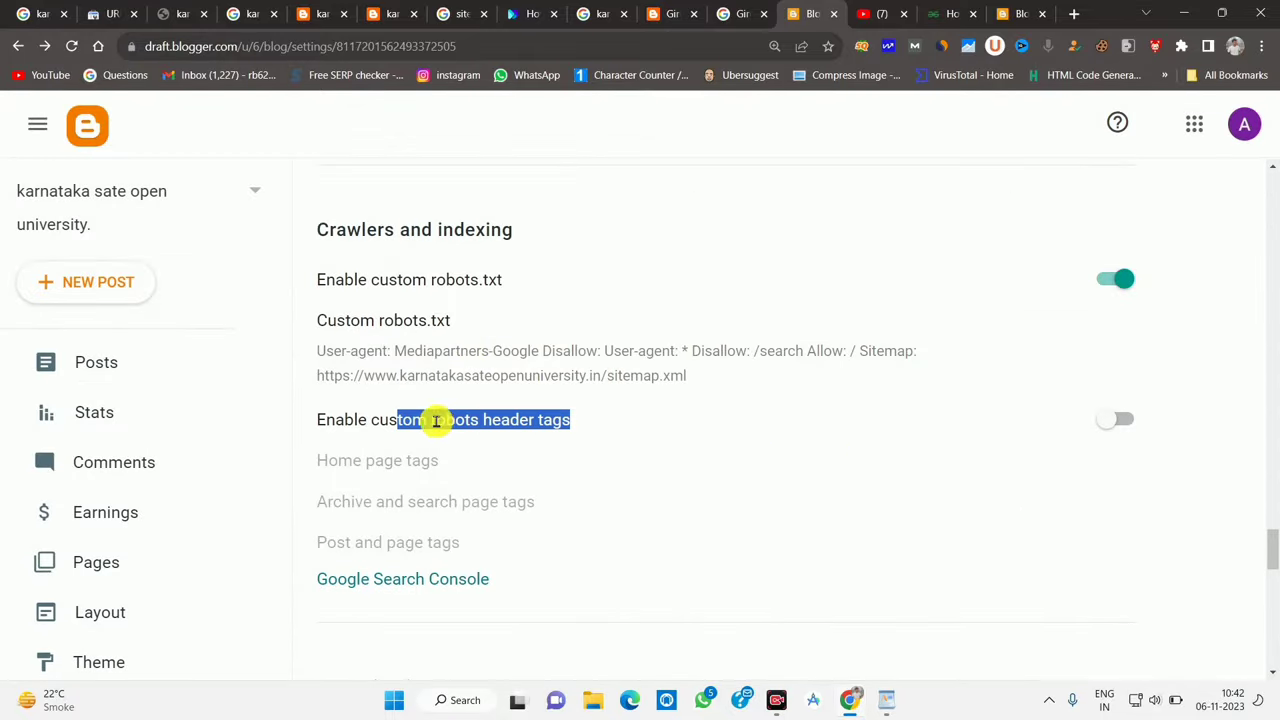
pyautogui.moveTo(405, 420); pyautogui.dragTo(511, 420)
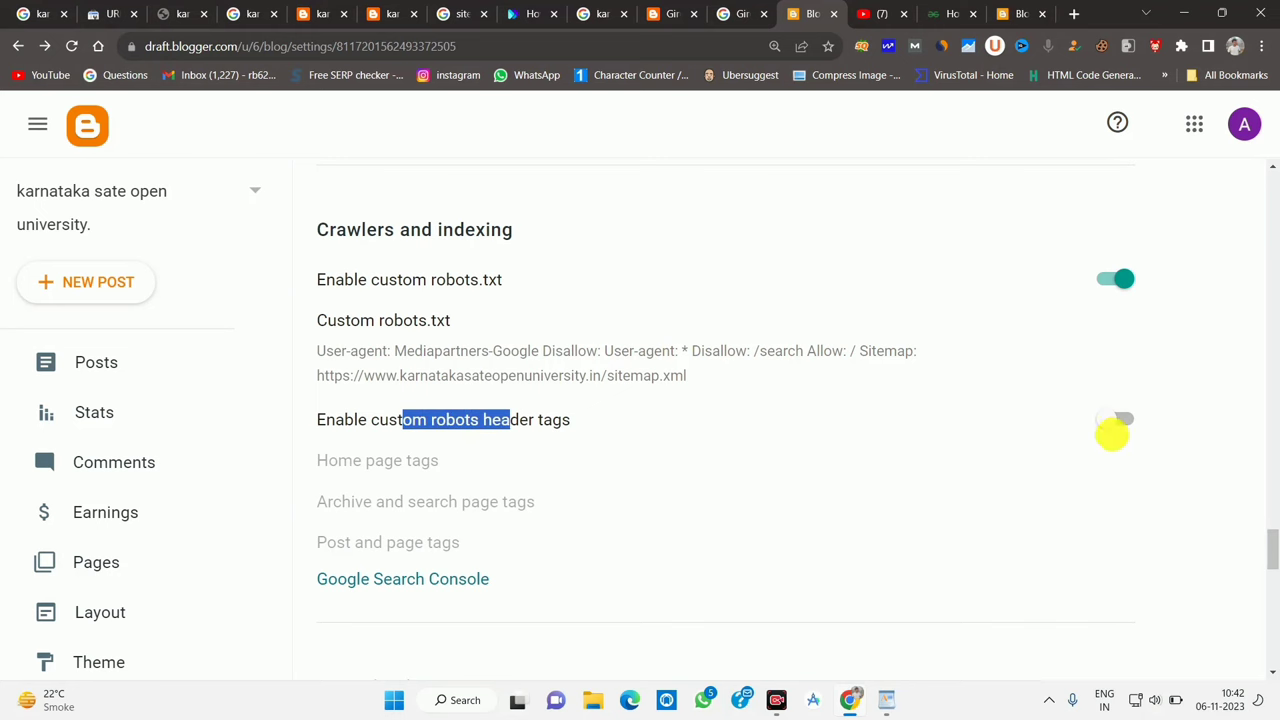
pyautogui.click(1133, 421)
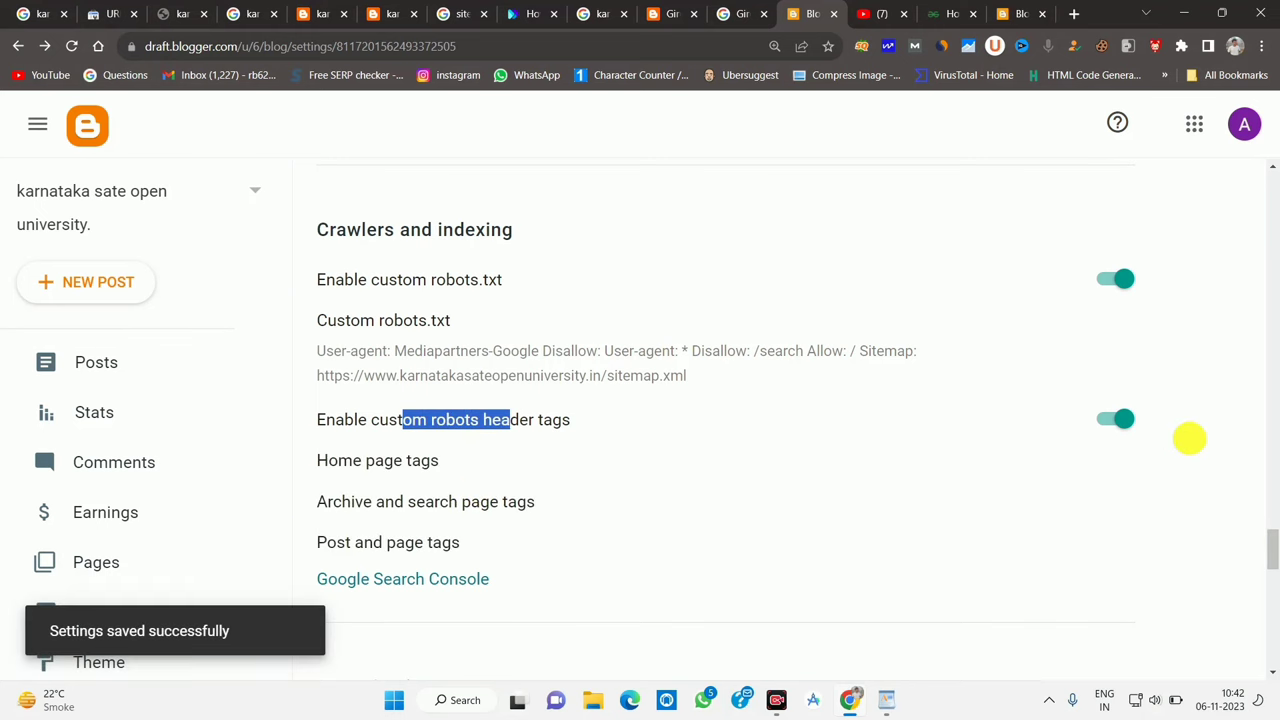
pyautogui.click(370, 462)
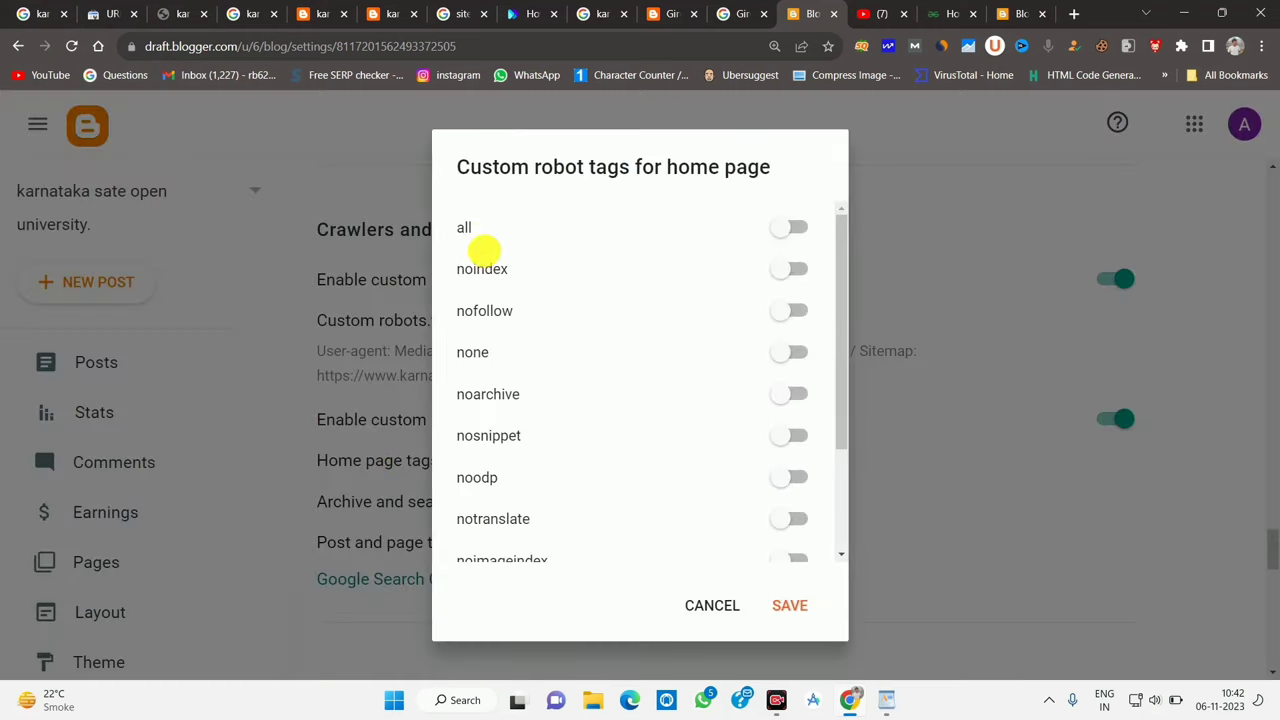
pyautogui.moveTo(553, 167); pyautogui.dragTo(790, 153)
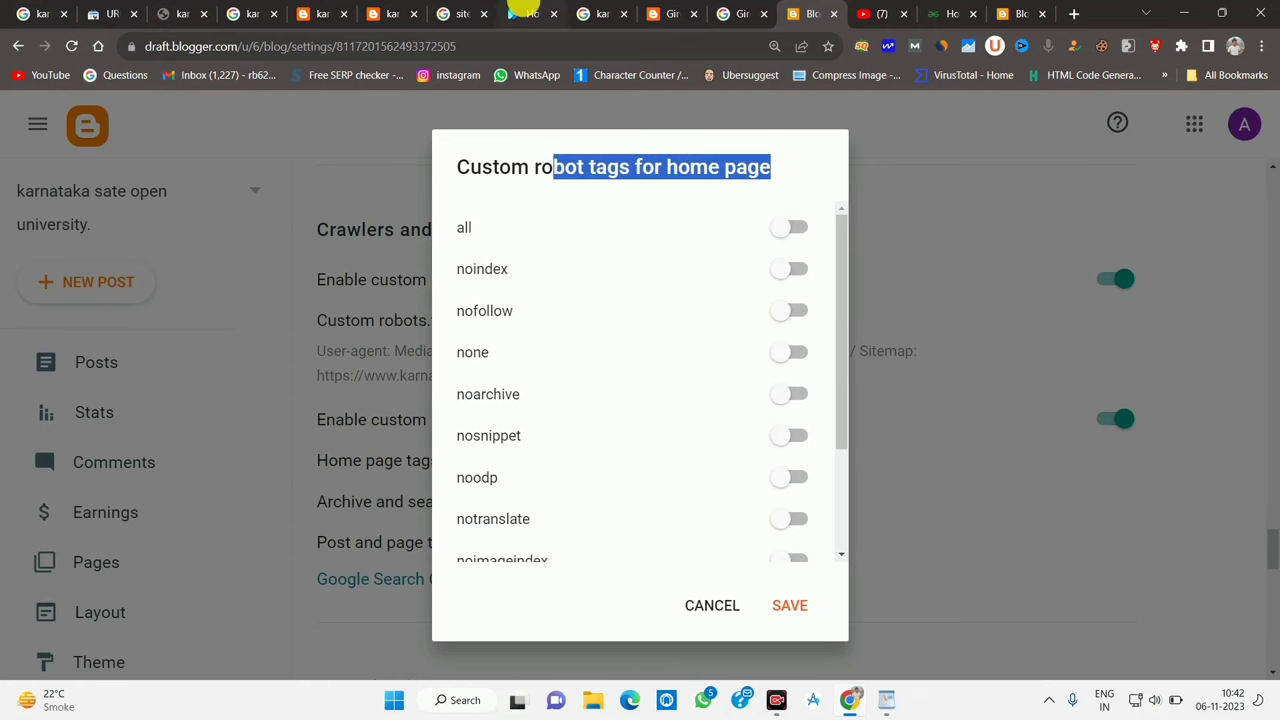
# Check which home page robot tags the other Blogger blog uses, and close its dialog without changes.
pyautogui.click(393, 13)
pyautogui.click(277, 42)
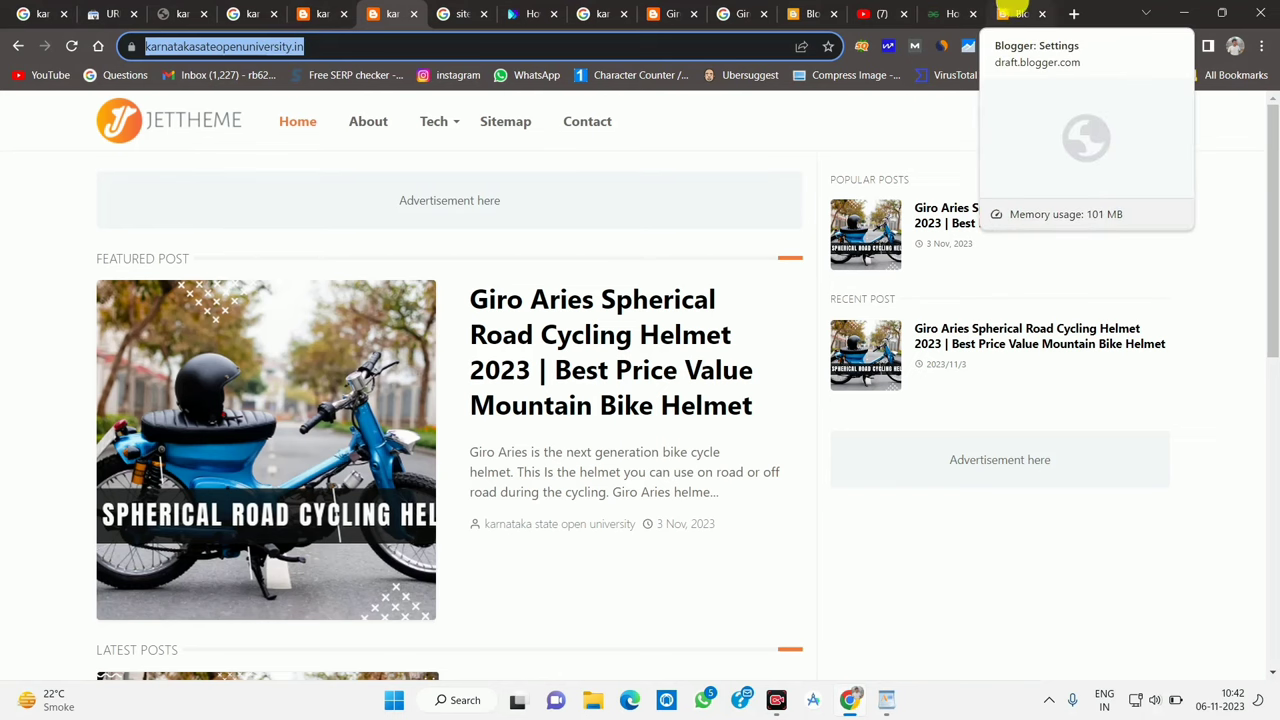
pyautogui.click(1008, 13)
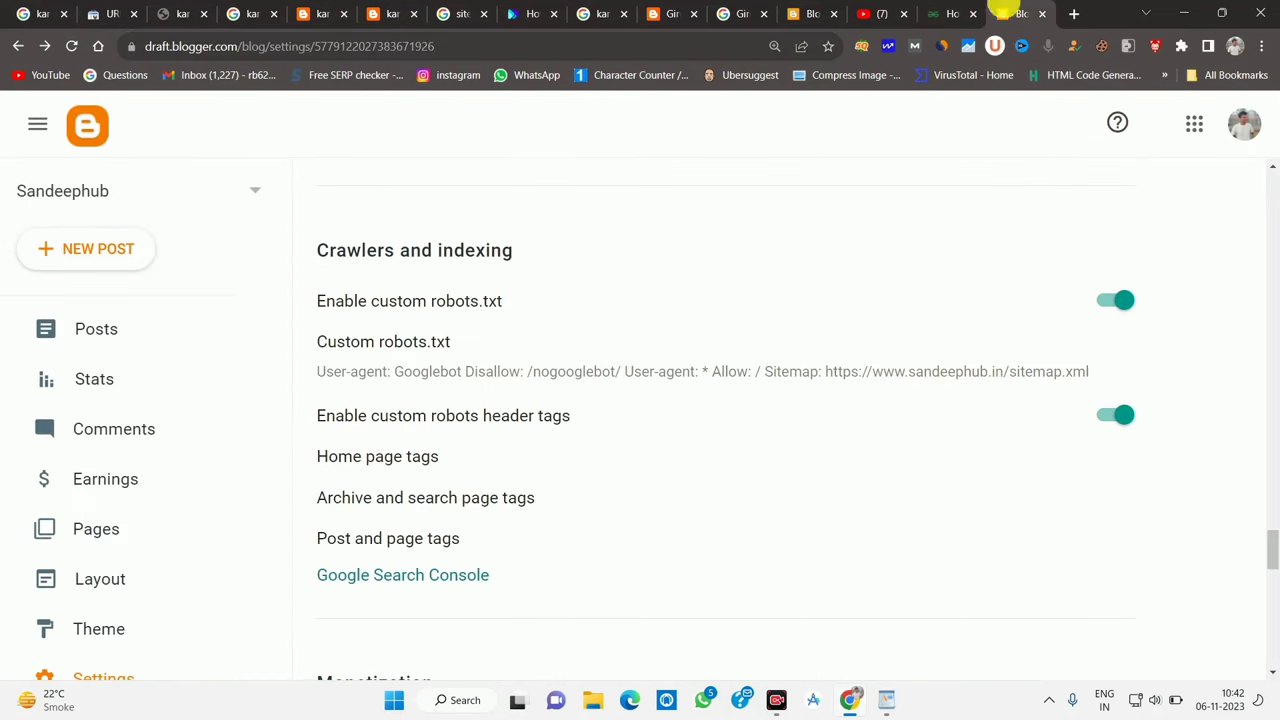
pyautogui.click(350, 458)
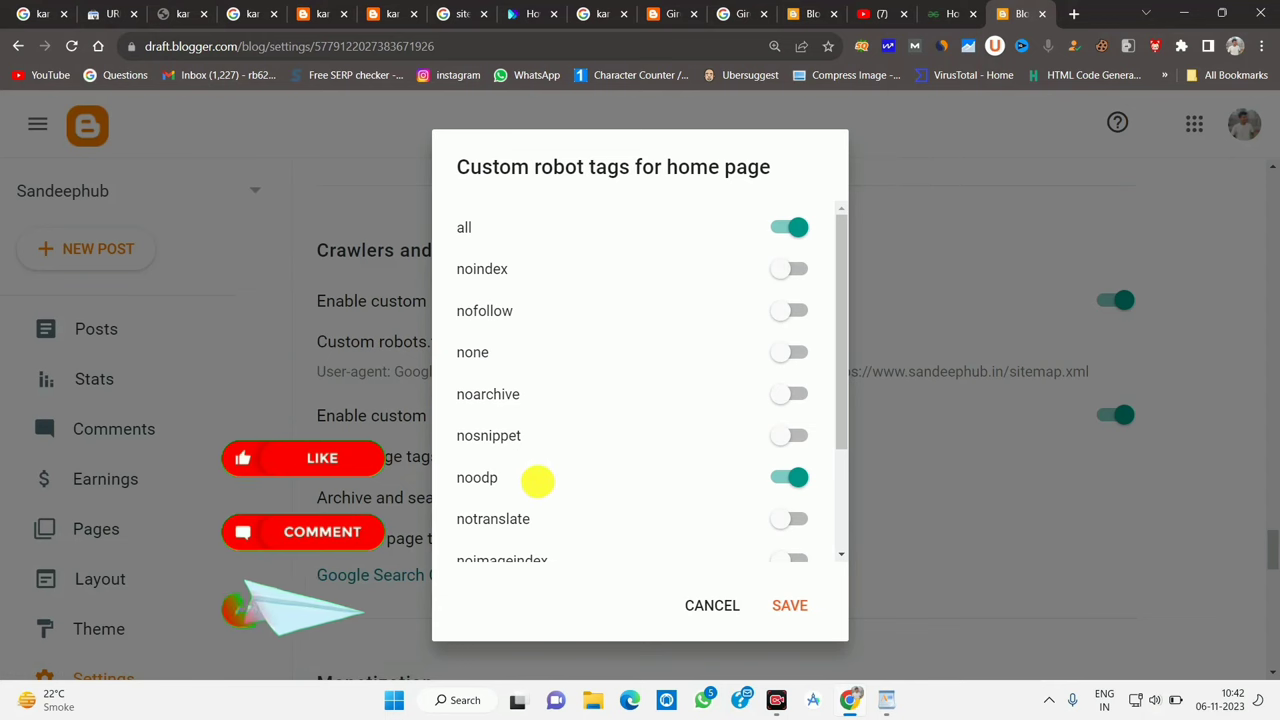
pyautogui.click(710, 605)
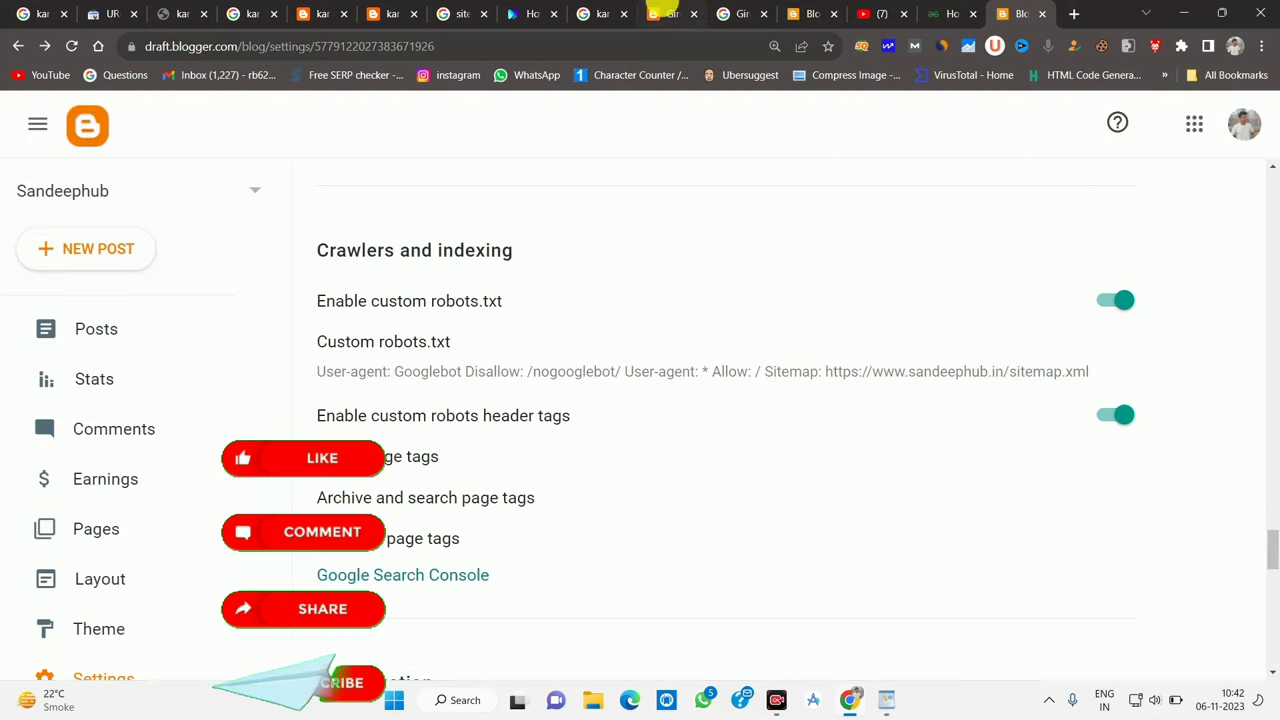
# Enable the all and noodp robot tags for the karnataka blog's home page and save them.
pyautogui.click(668, 13)
pyautogui.click(830, 12)
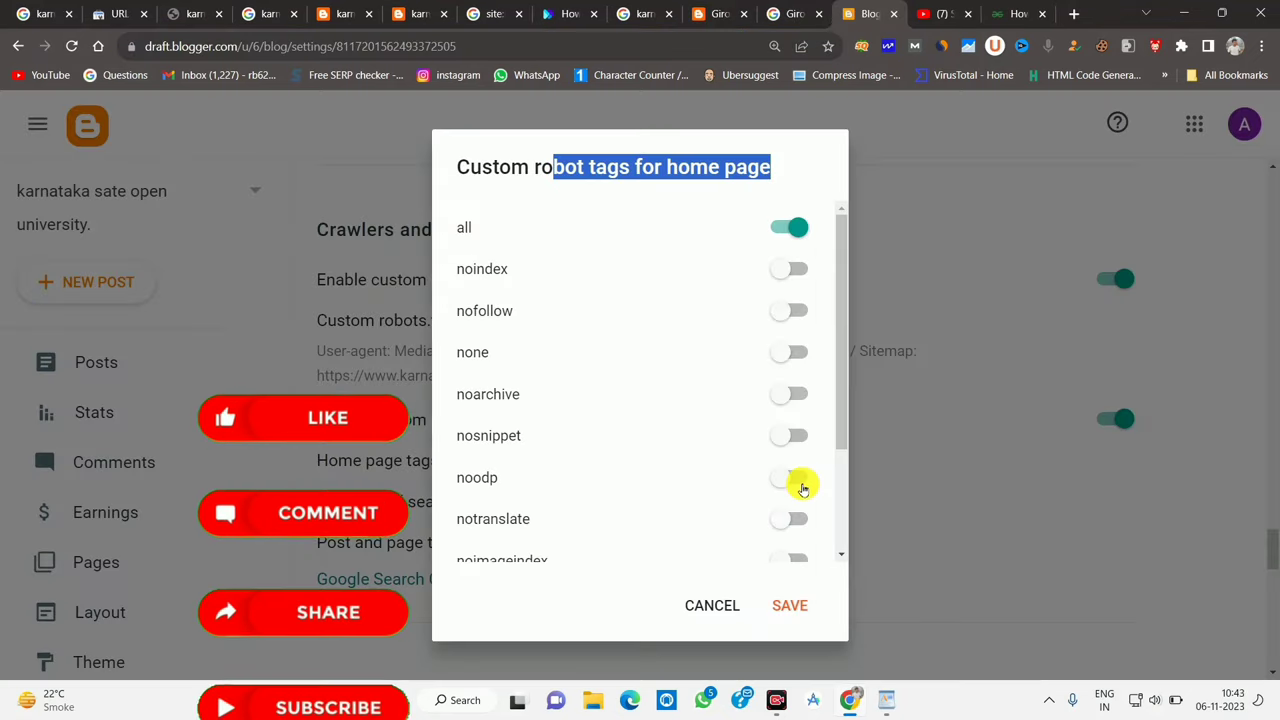
pyautogui.click(790, 477)
pyautogui.click(789, 604)
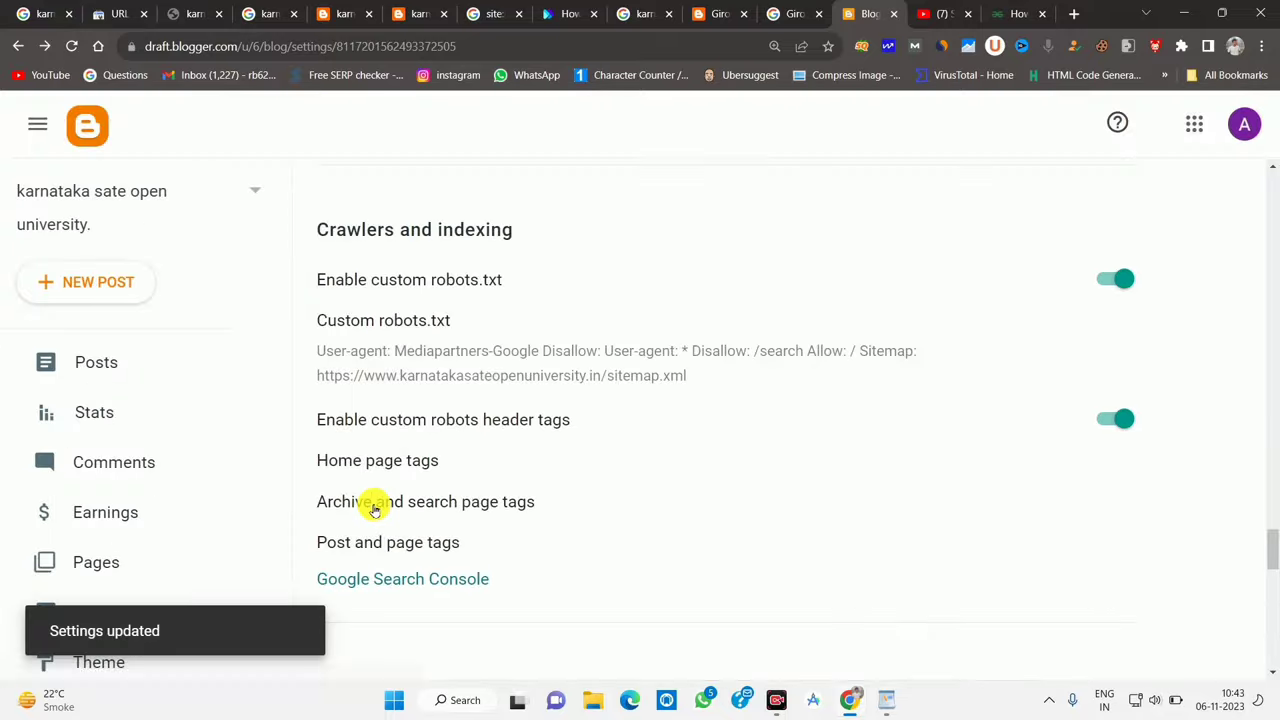
# Enable the noindex and noodp robot tags for archive and search pages and save them.
pyautogui.click(373, 501)
pyautogui.click(845, 274)
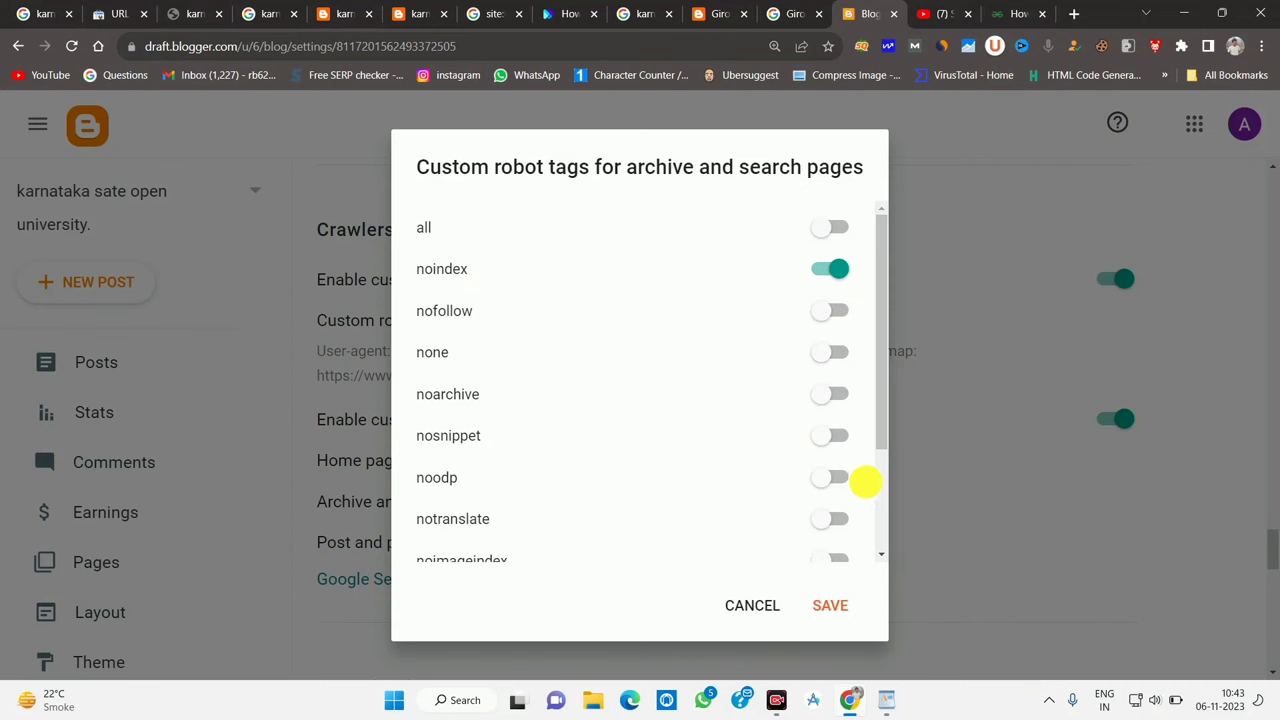
pyautogui.click(846, 480)
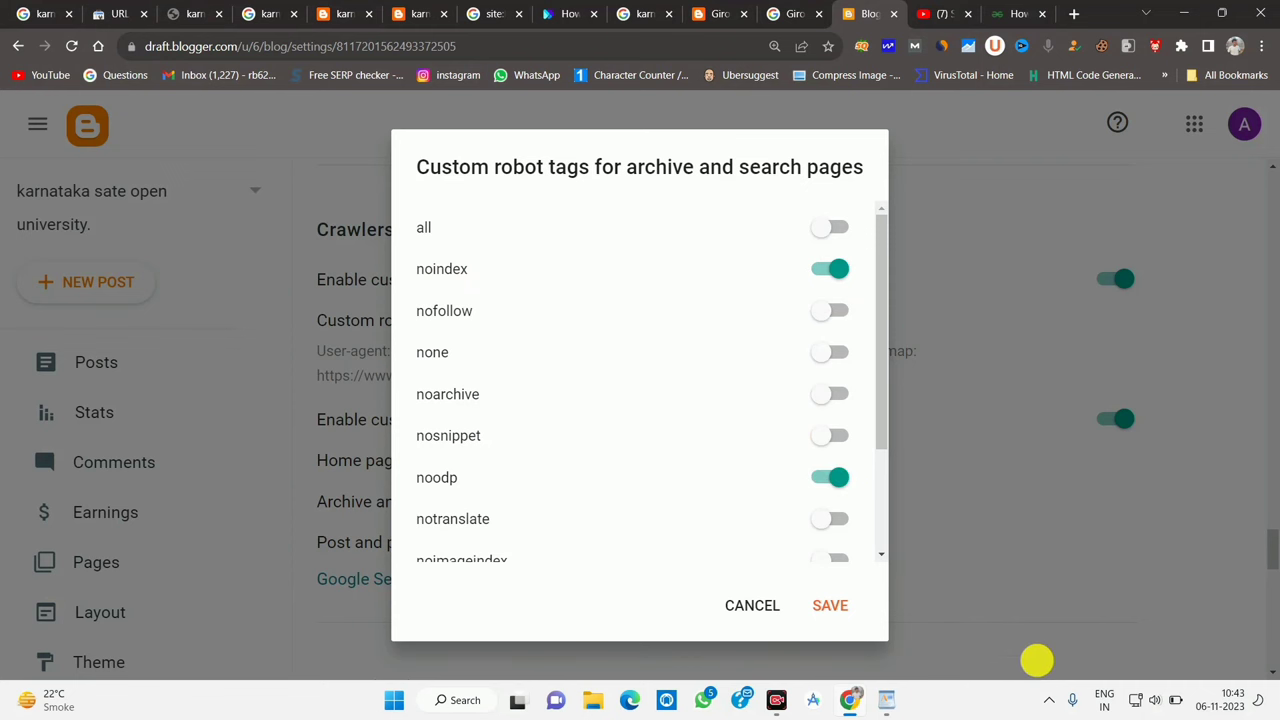
pyautogui.click(838, 607)
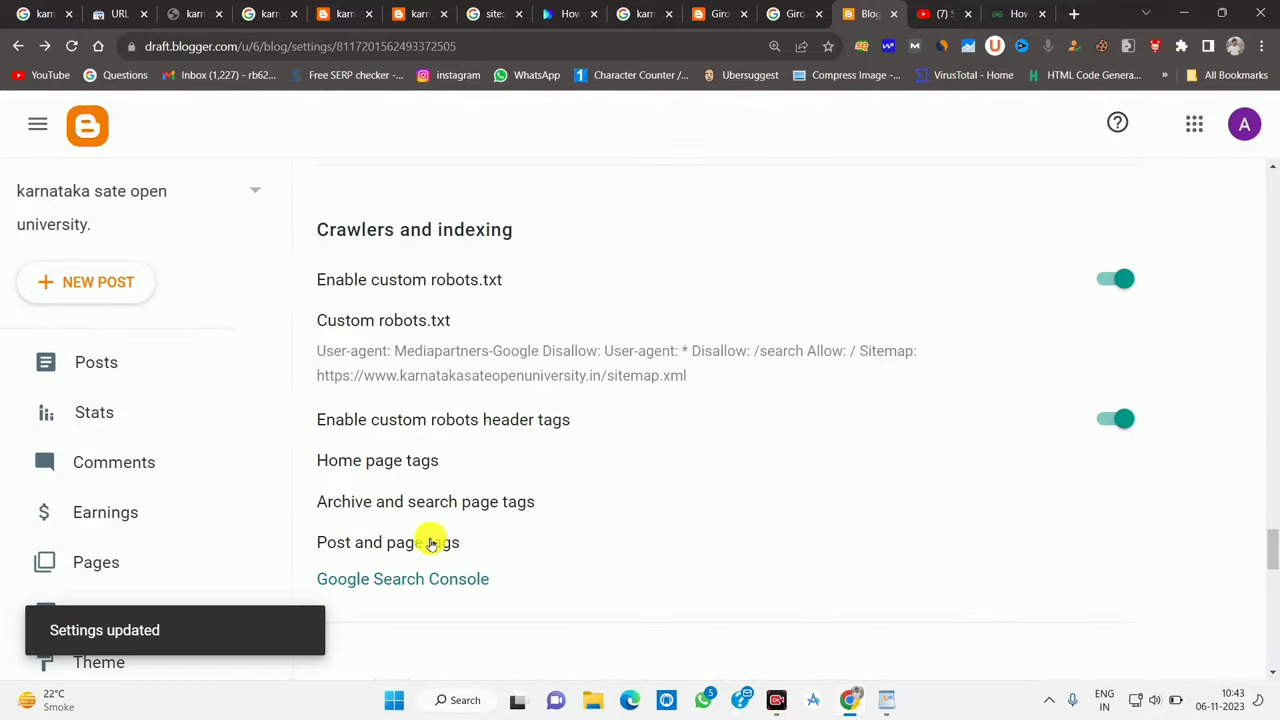
# Enable the all and noodp robot tags for posts and pages and save them.
pyautogui.click(440, 542)
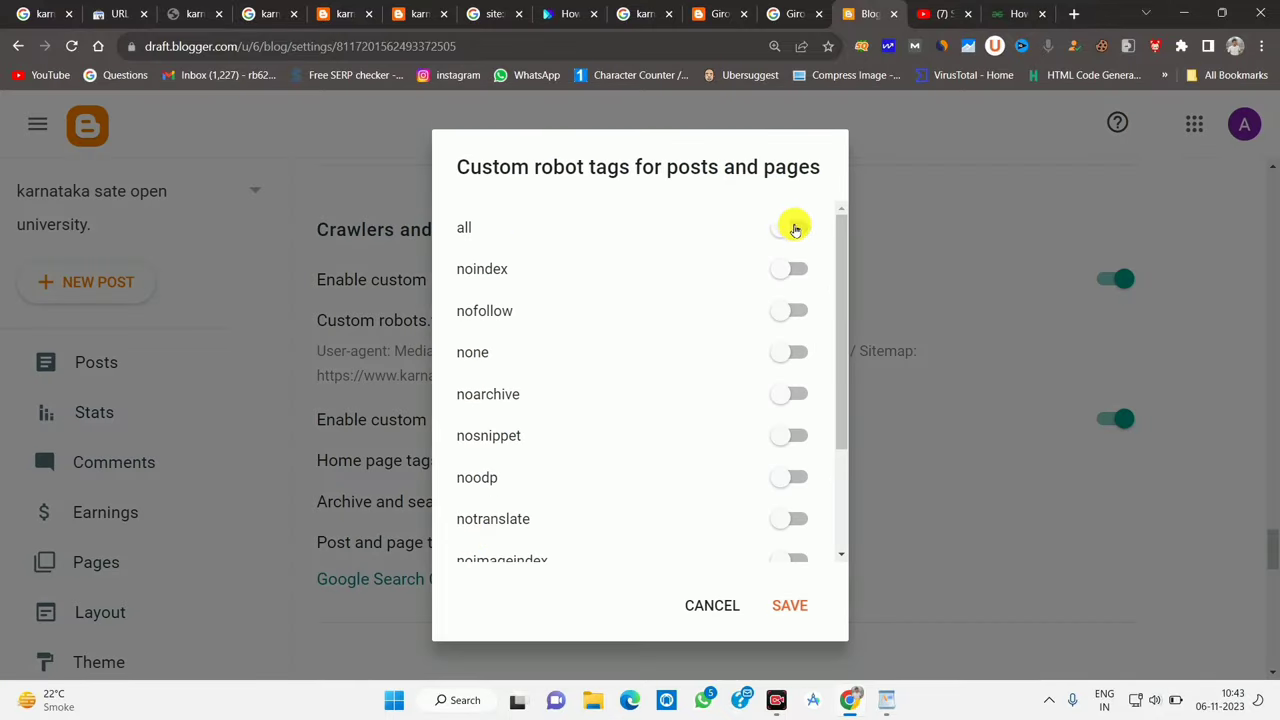
pyautogui.click(798, 481)
pyautogui.click(785, 603)
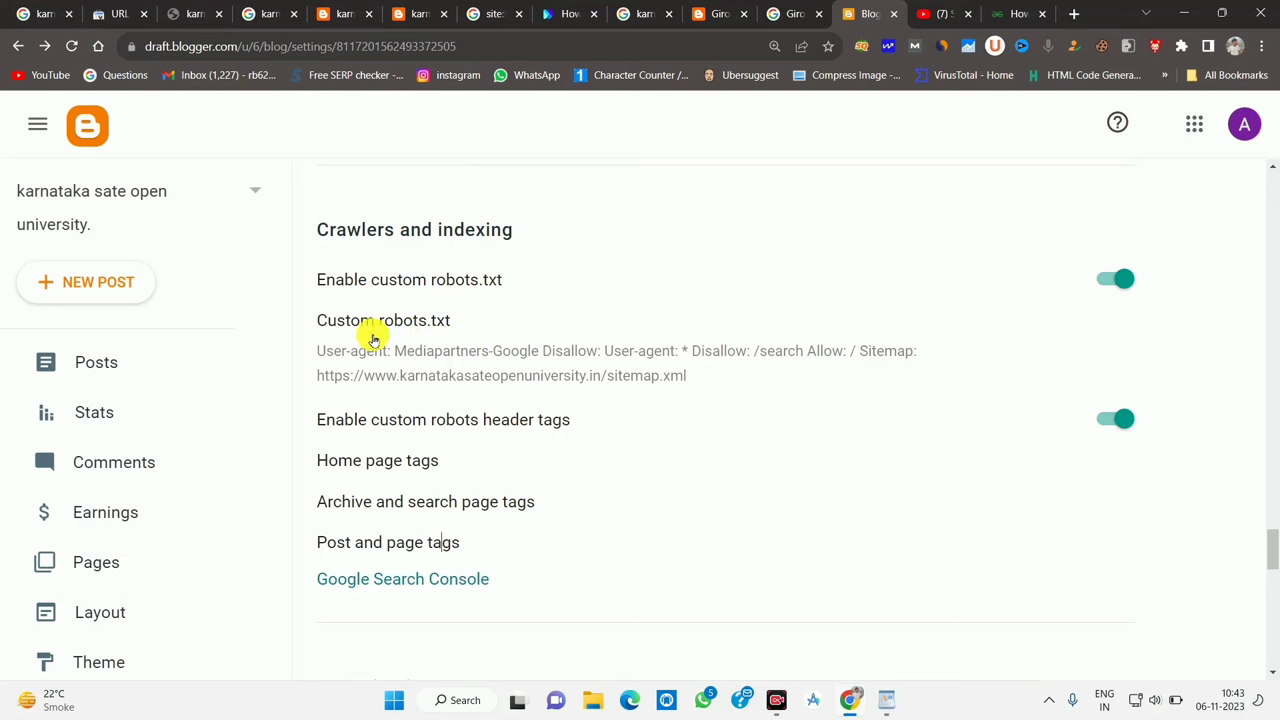
# Review the Monetization section's custom ads.txt option and the Manage Blog settings below the crawler settings.
pyautogui.scroll(-3, 385, 397)
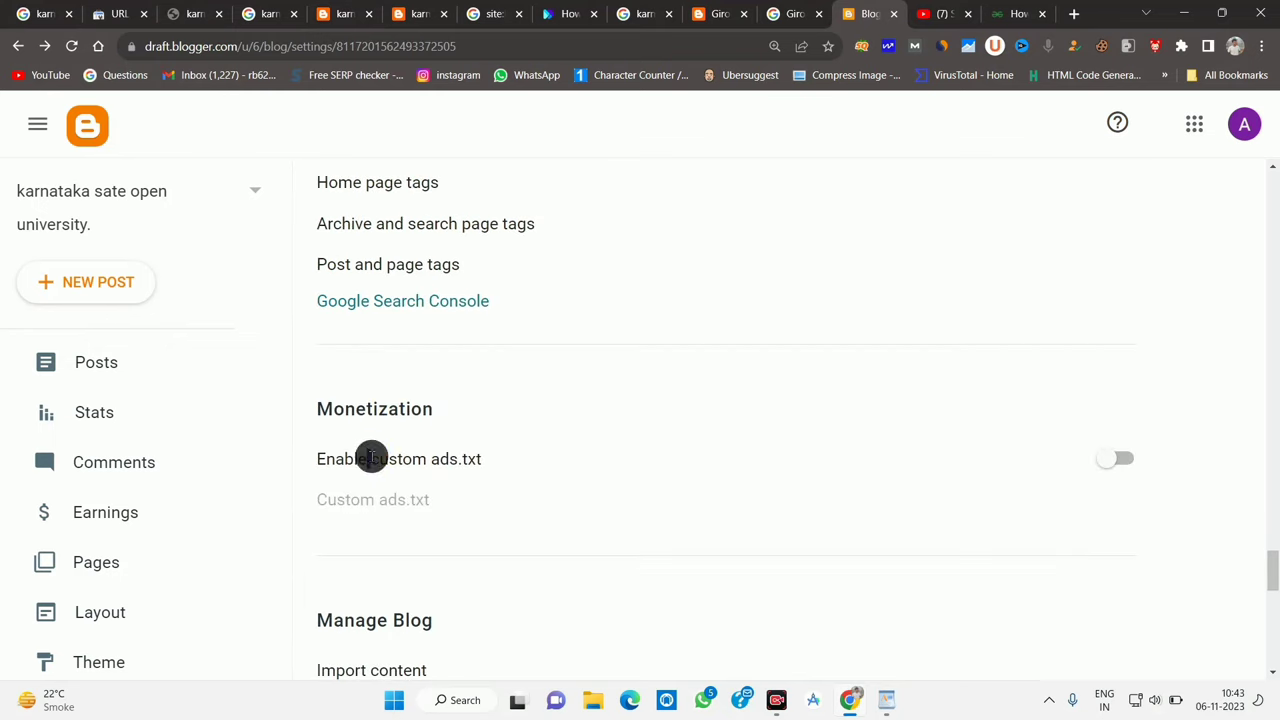
pyautogui.moveTo(370, 457); pyautogui.dragTo(392, 499)
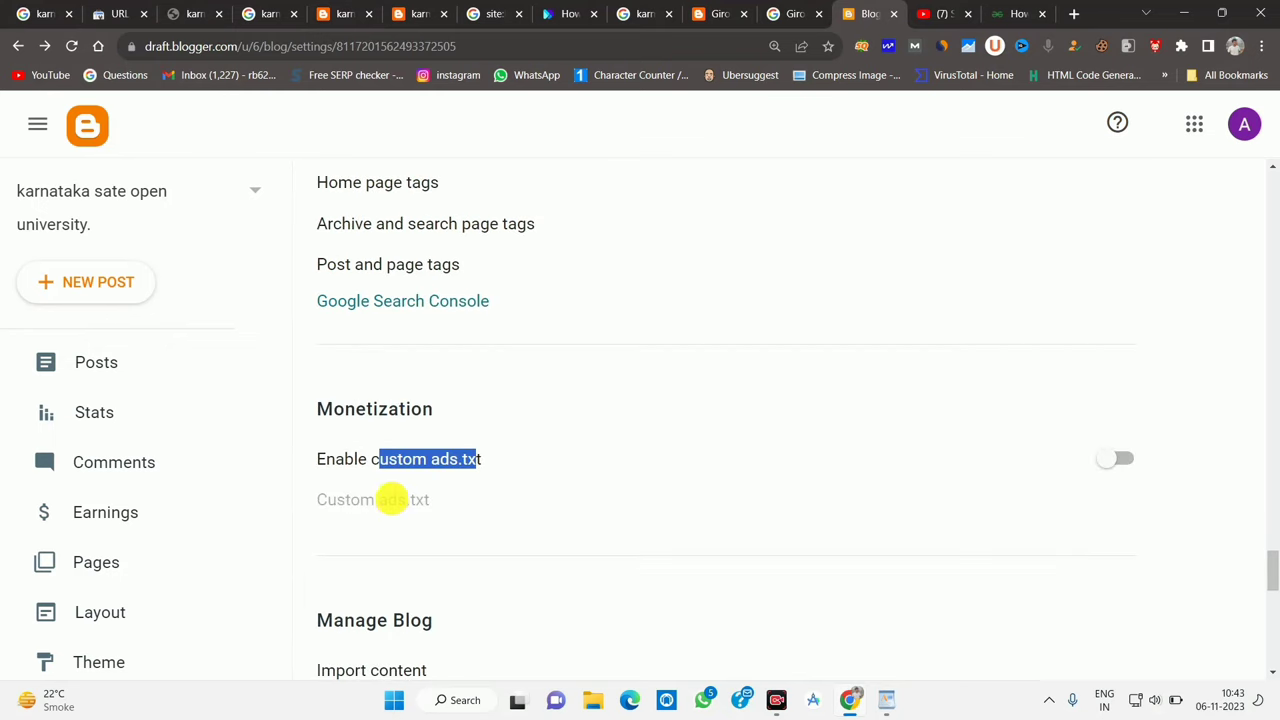
pyautogui.click(392, 499)
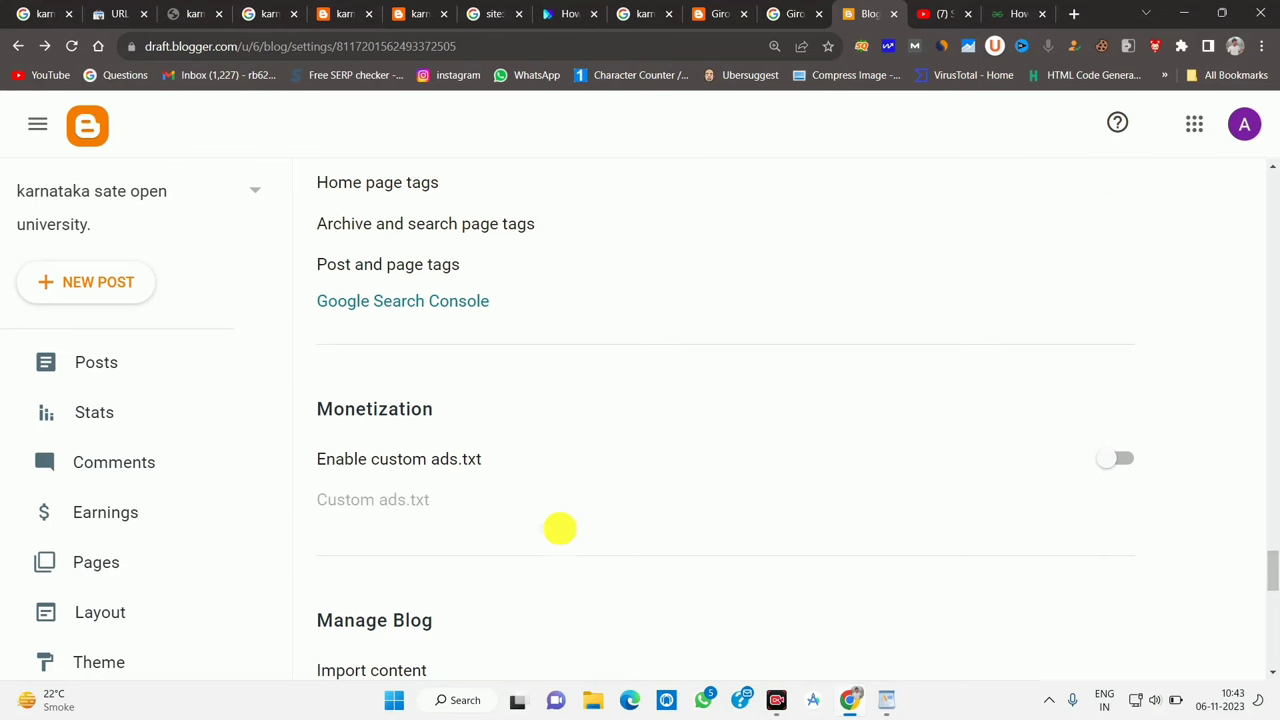
pyautogui.scroll(-5, 480, 509)
pyautogui.scroll(3, 471, 497)
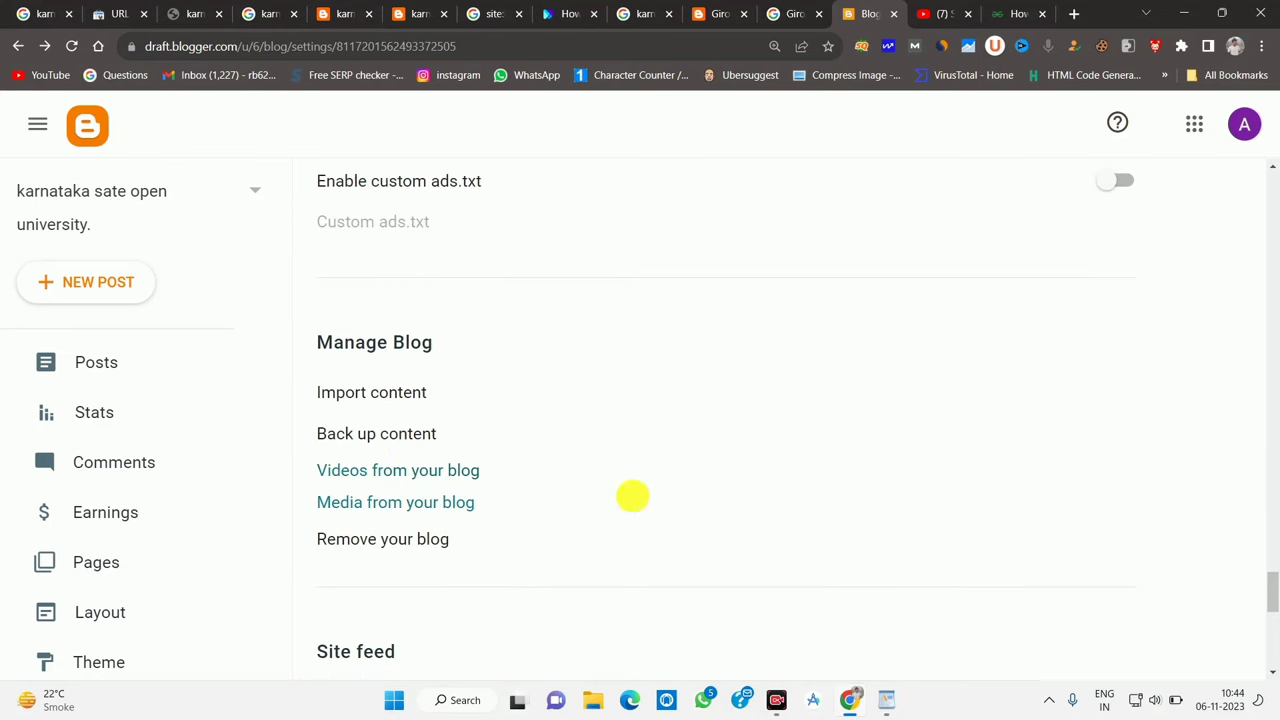
pyautogui.scroll(3, 504, 435)
pyautogui.scroll(3, 520, 335)
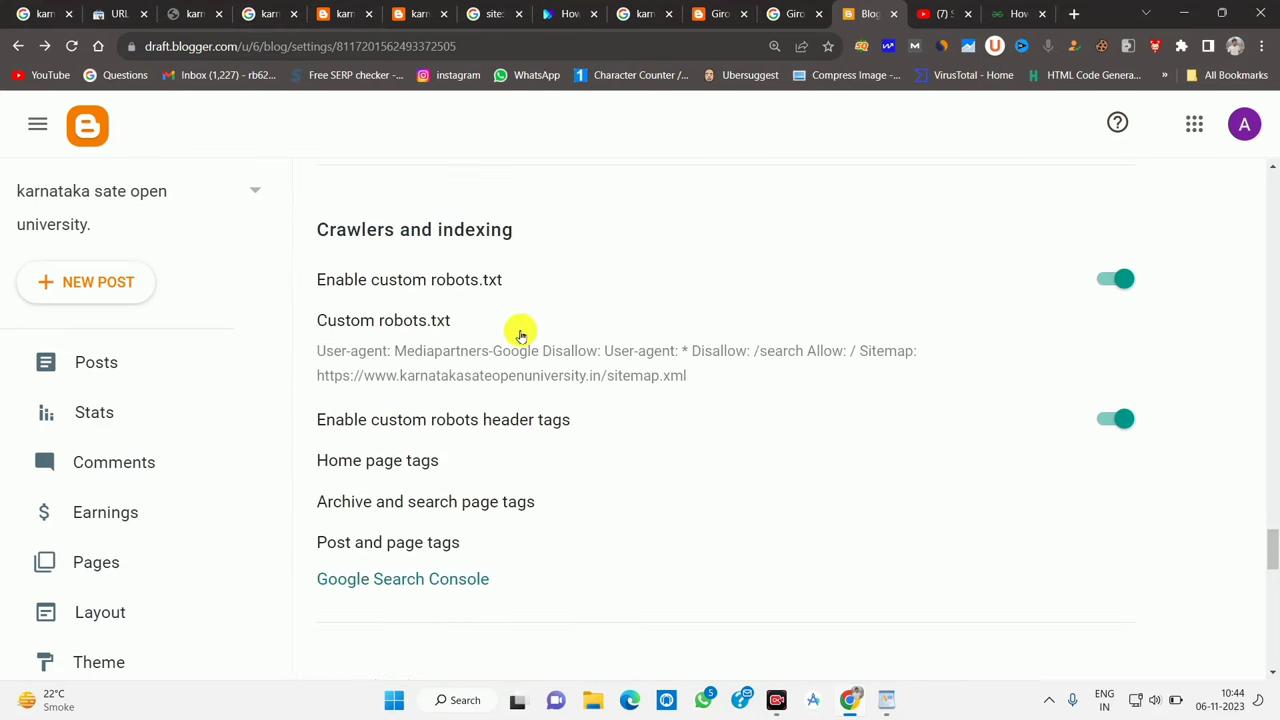
pyautogui.scroll(-3, 353, 396)
pyautogui.moveTo(409, 460); pyautogui.dragTo(478, 460)
pyautogui.click(389, 500)
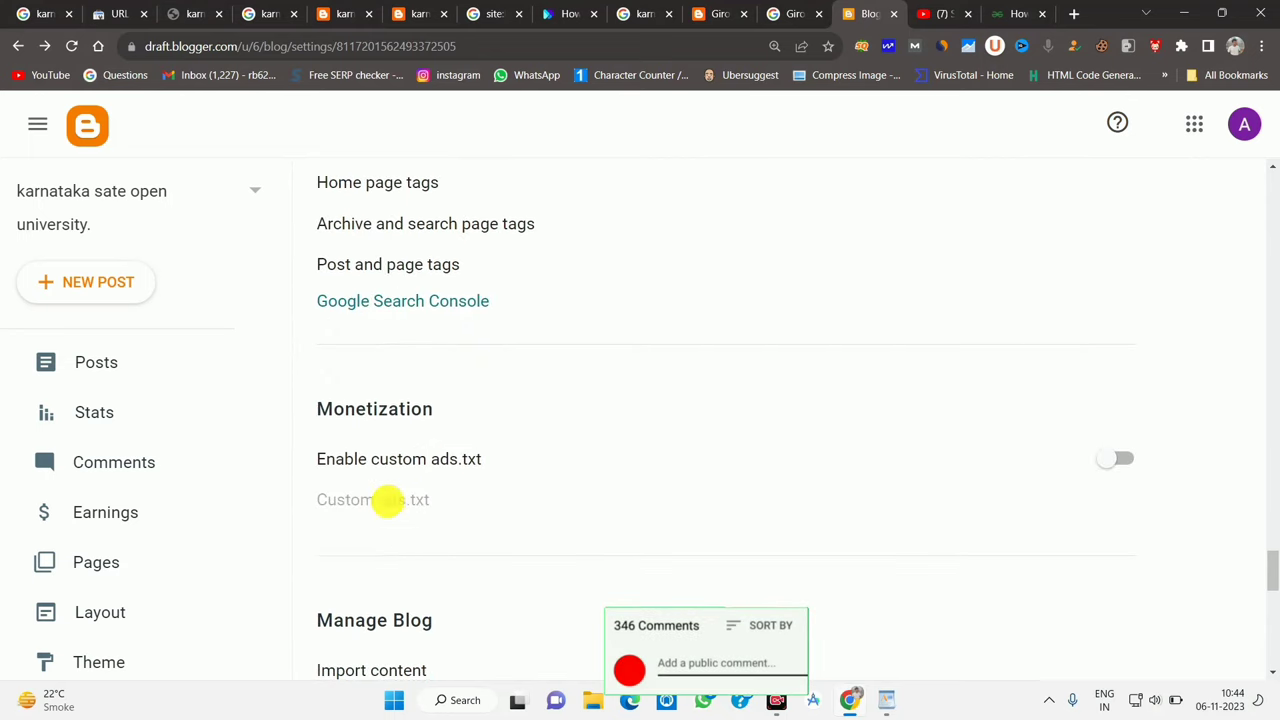
pyautogui.scroll(-3, 428, 512)
pyautogui.scroll(-5, 428, 512)
pyautogui.scroll(11, 429, 523)
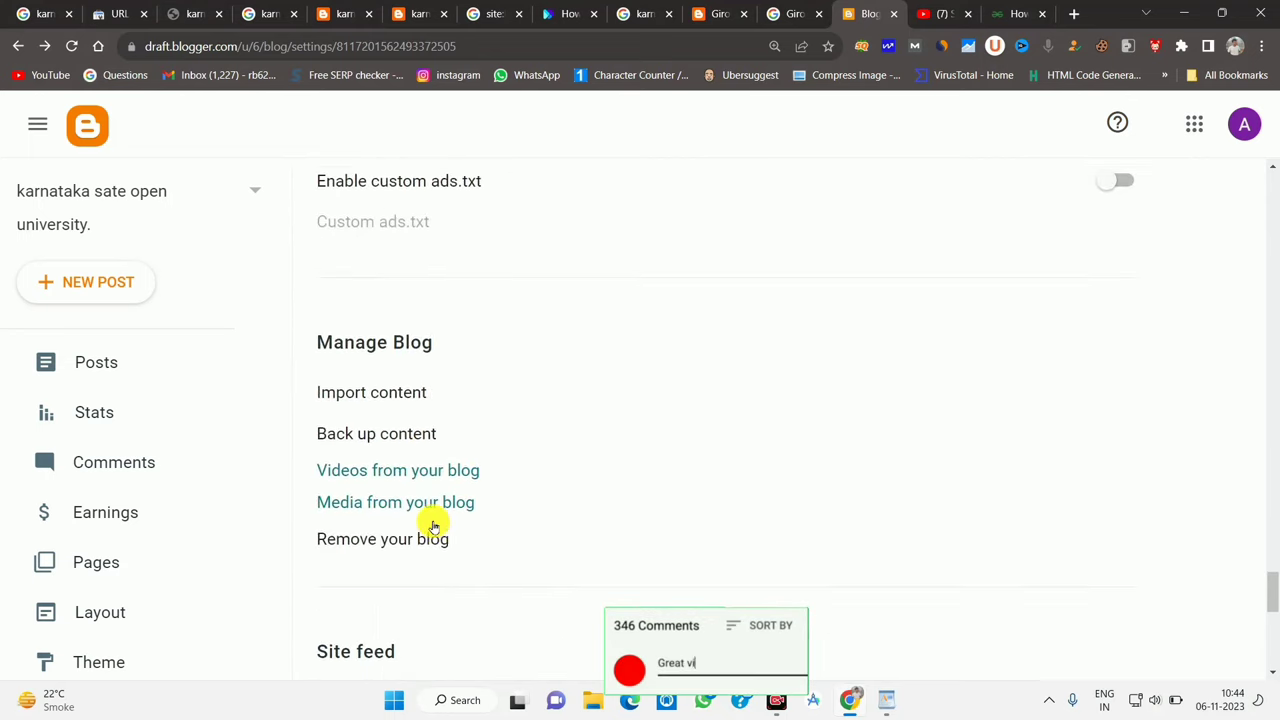
# Look over the karnataka blog's remaining settings, from Publishing and Permissions through Comments and Meta tags to Crawlers and indexing.
pyautogui.scroll(8, 367, 555)
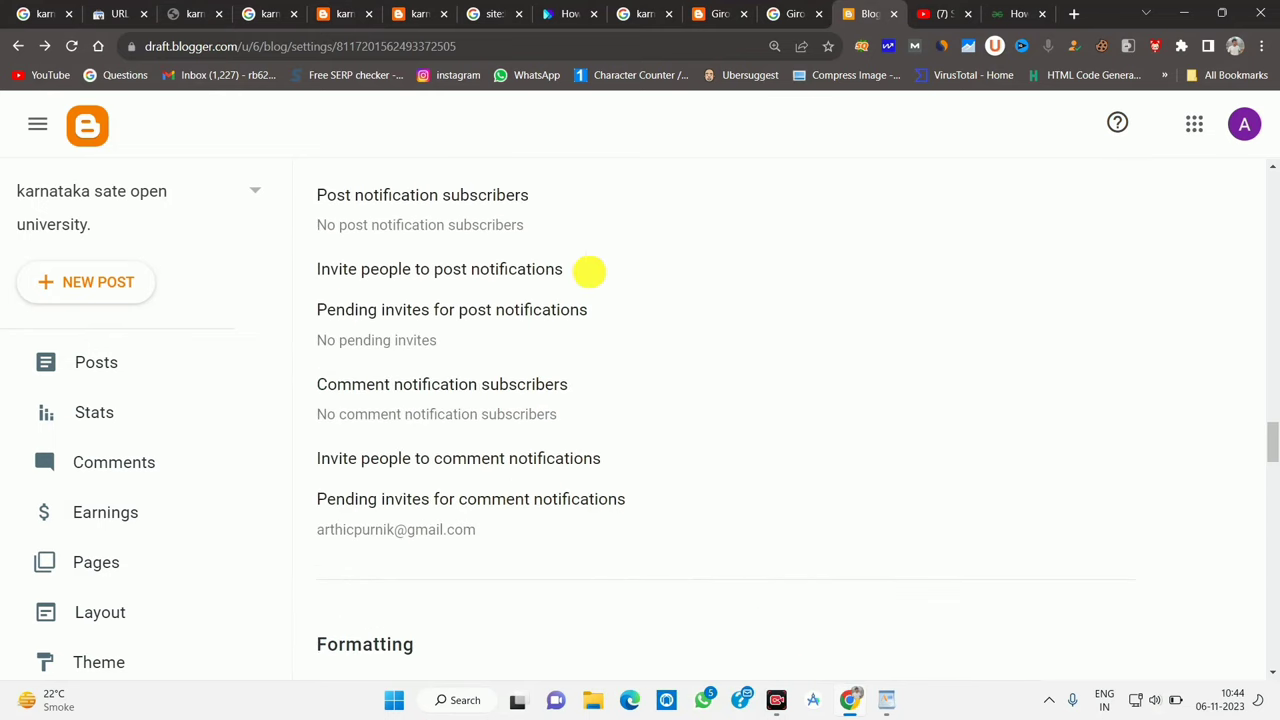
pyautogui.scroll(8, 643, 500)
pyautogui.scroll(-12, 580, 391)
pyautogui.scroll(15, 575, 389)
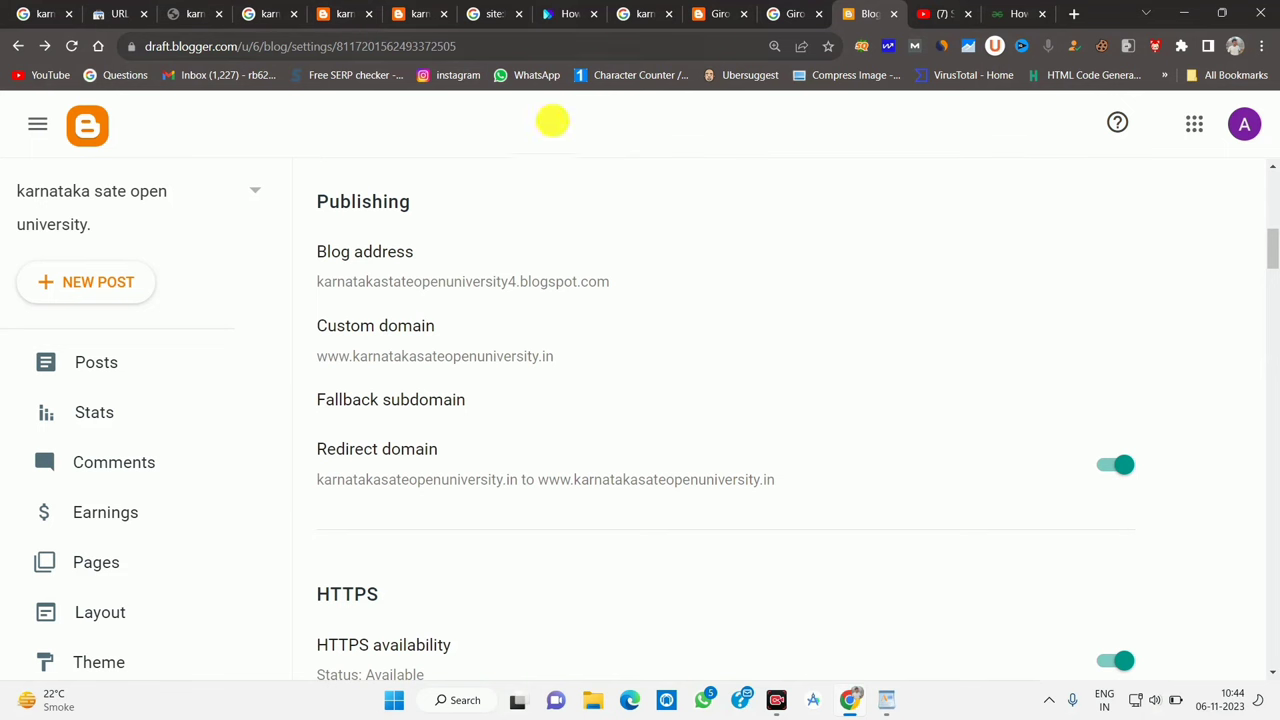
pyautogui.scroll(-10, 440, 517)
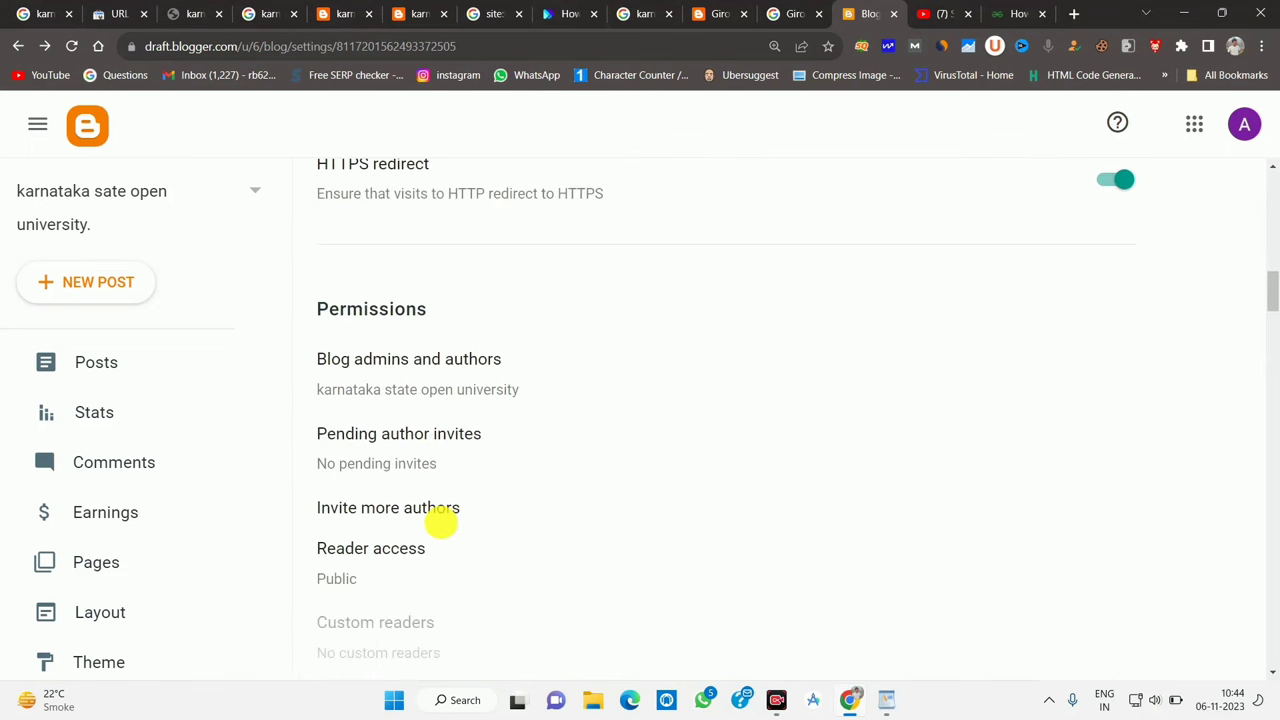
pyautogui.scroll(-5, 447, 510)
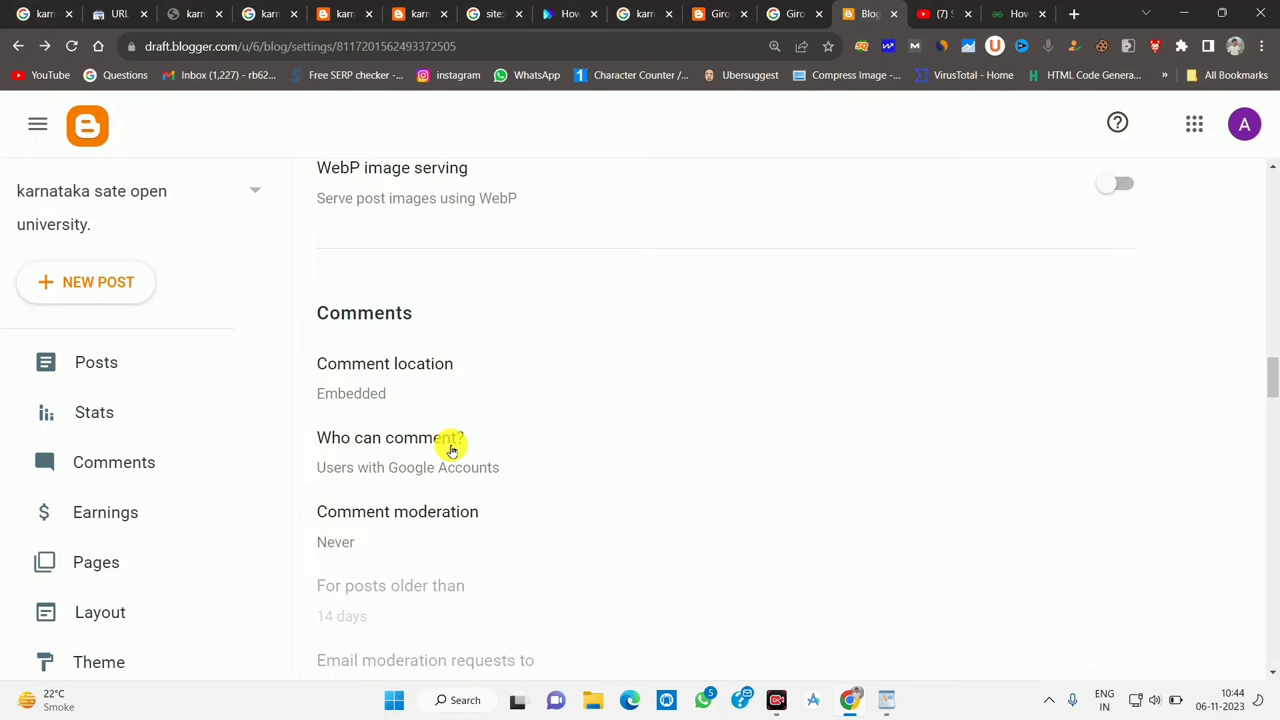
pyautogui.scroll(-15, 451, 450)
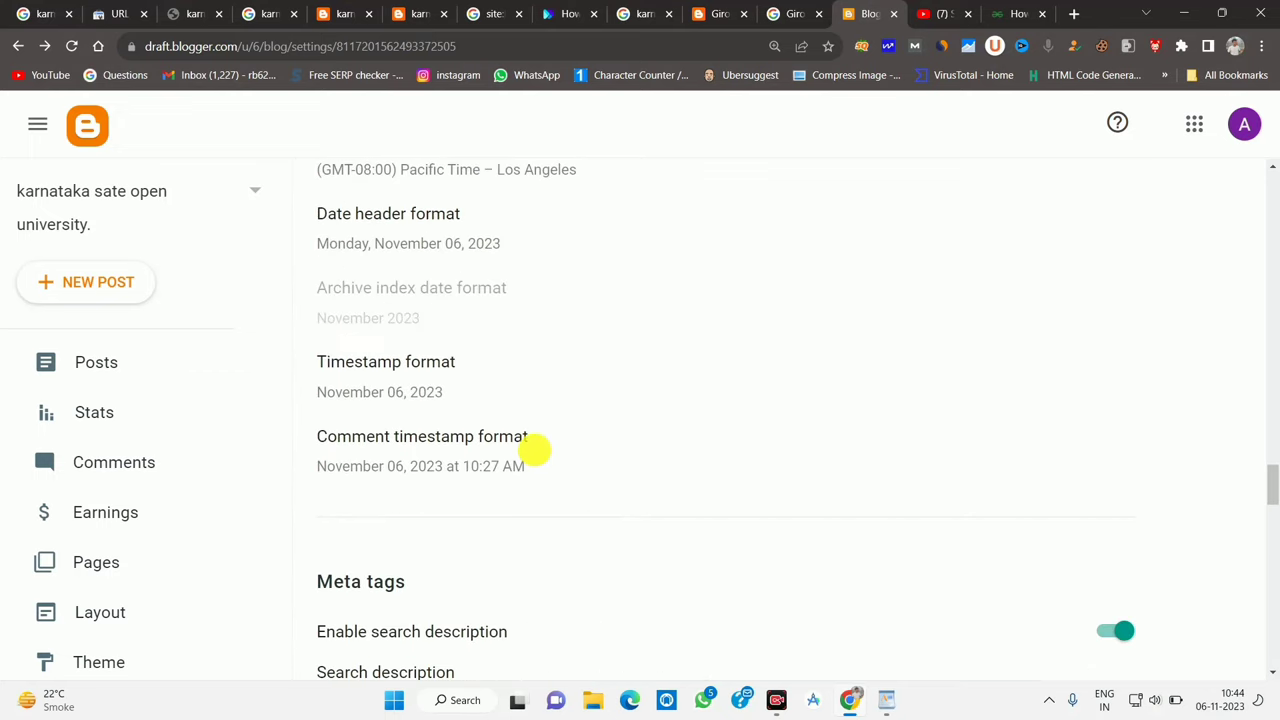
pyautogui.scroll(-3, 535, 451)
pyautogui.scroll(-6, 400, 520)
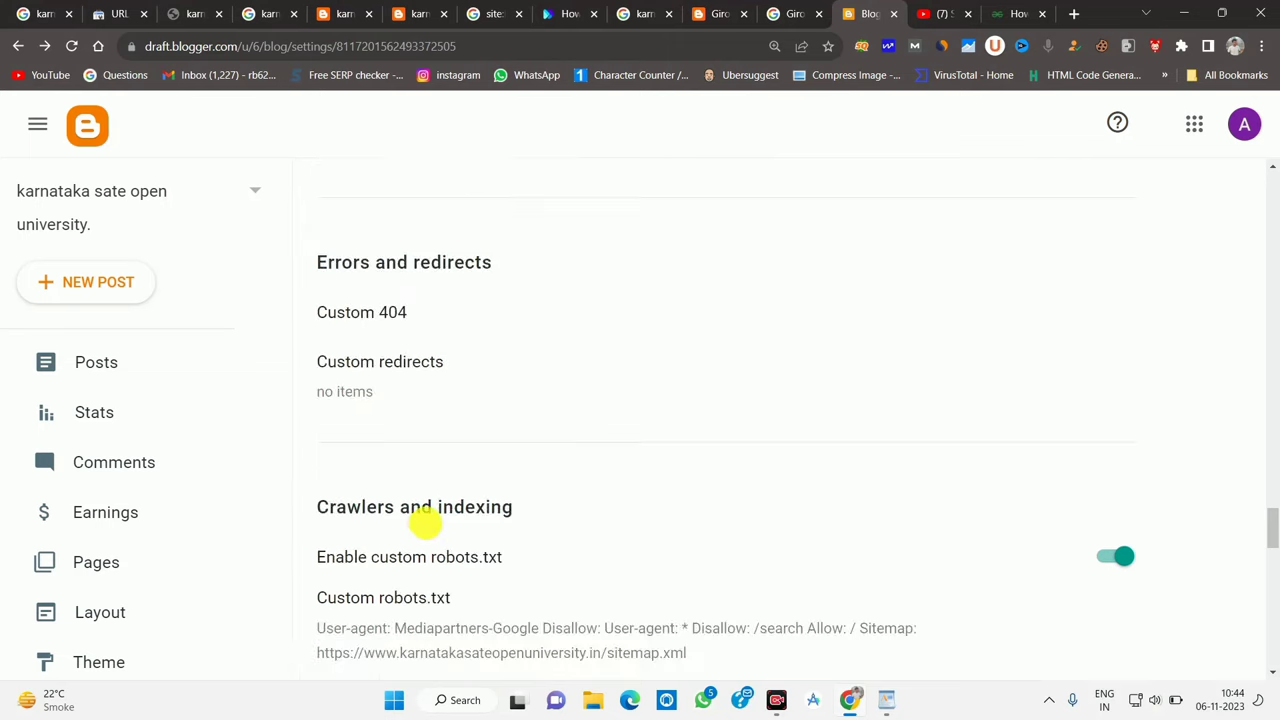
# Copy the sitemap URL from the blog's custom robots.txt and close its dialog without changes.
pyautogui.click(391, 334)
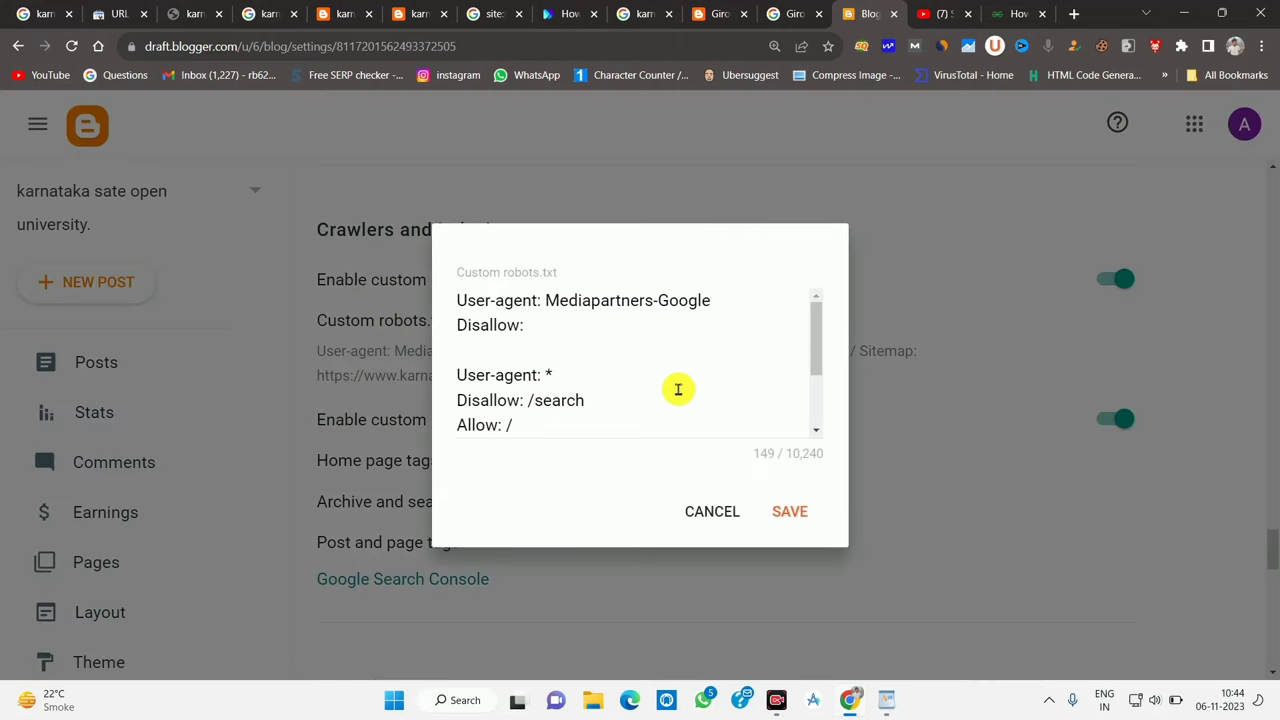
pyautogui.scroll(-2, 743, 389)
pyautogui.tripleClick(461, 407)
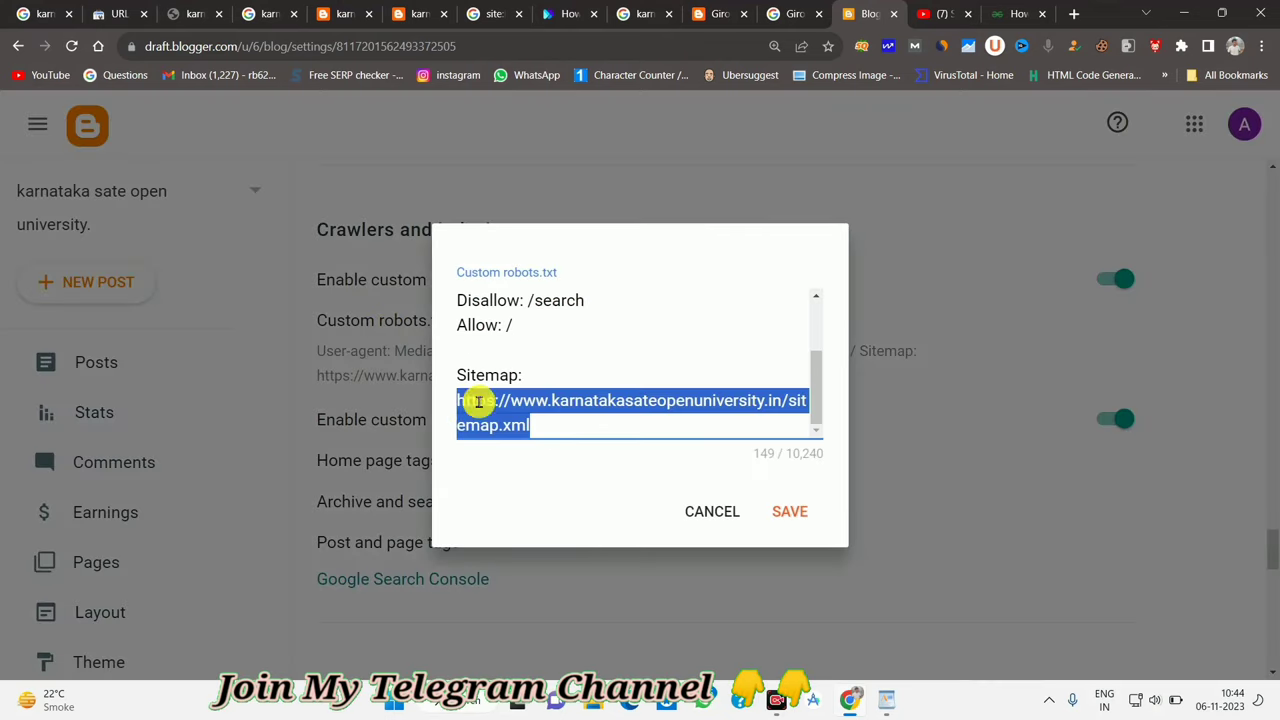
pyautogui.rightClick(478, 401)
pyautogui.click(512, 163)
pyautogui.click(420, 13)
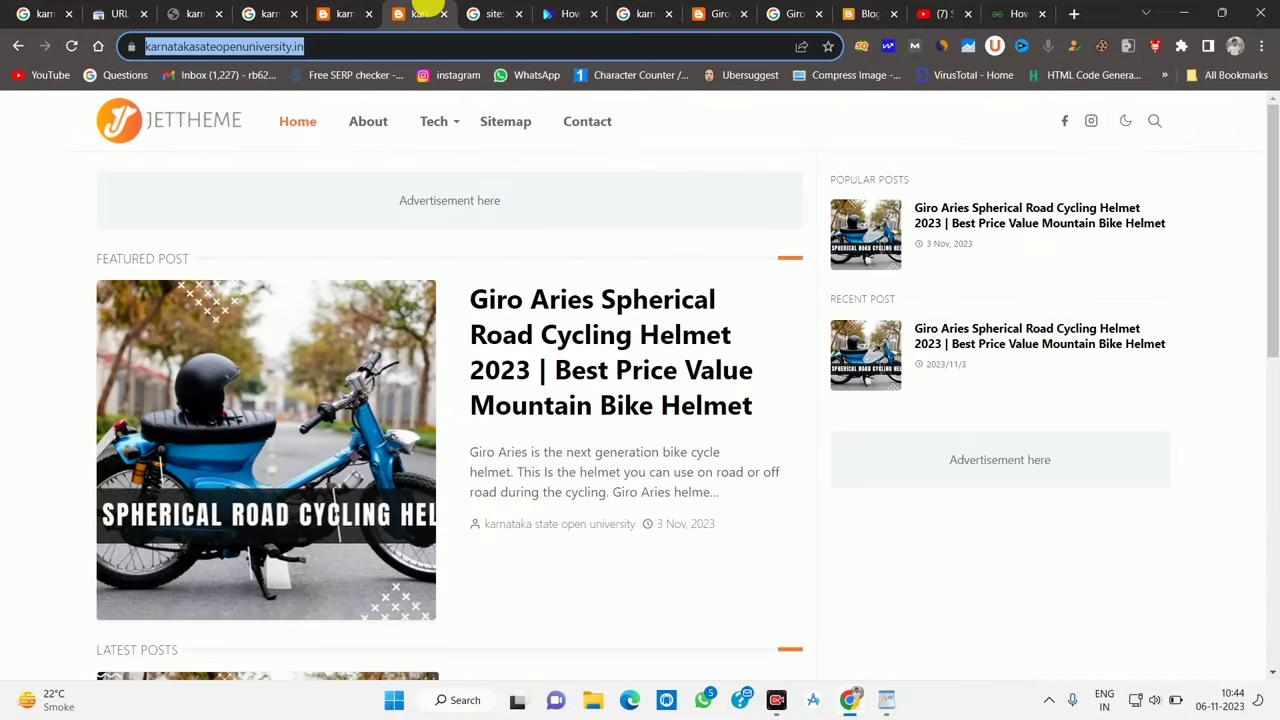
pyautogui.click(340, 11)
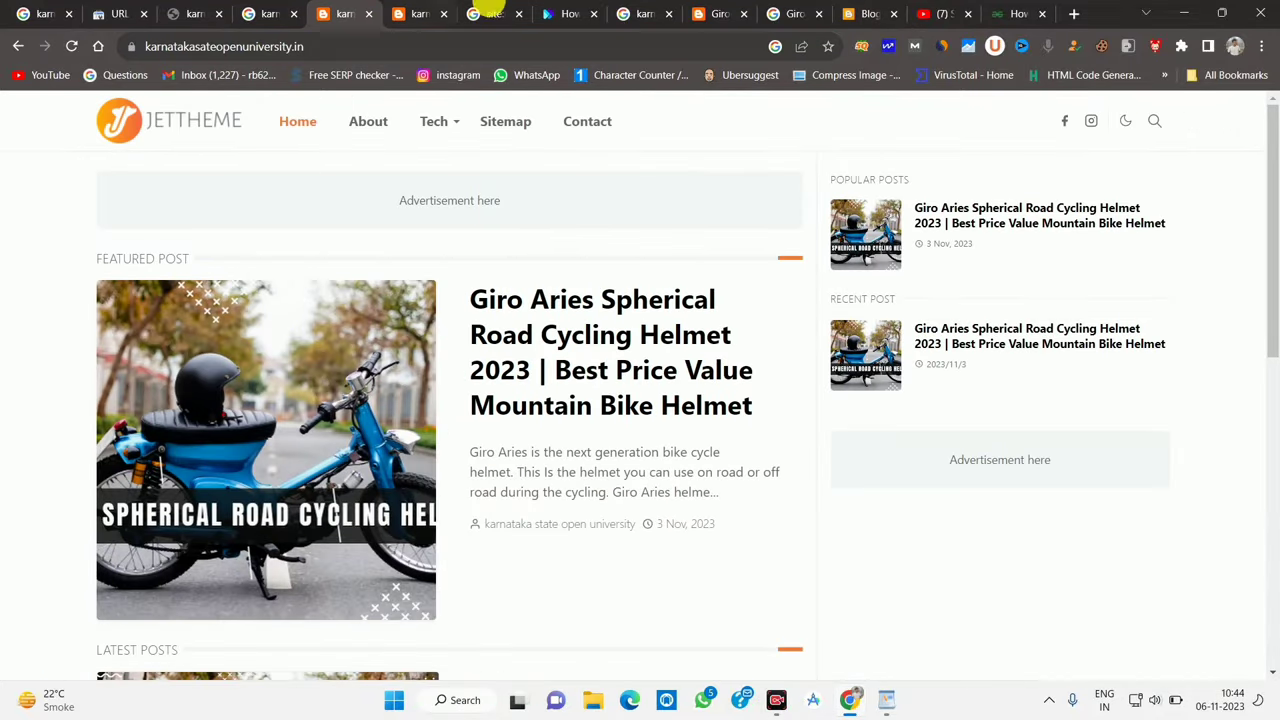
pyautogui.click(849, 13)
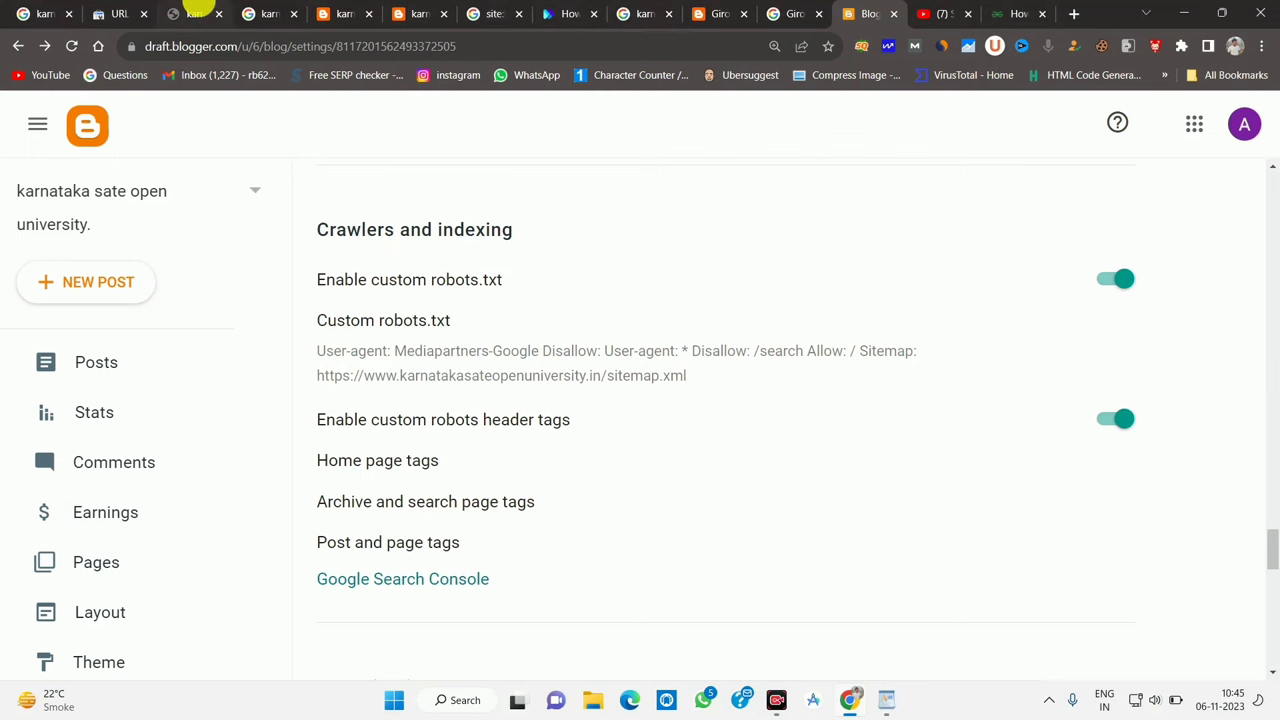
pyautogui.click(120, 13)
pyautogui.scroll(5, 757, 371)
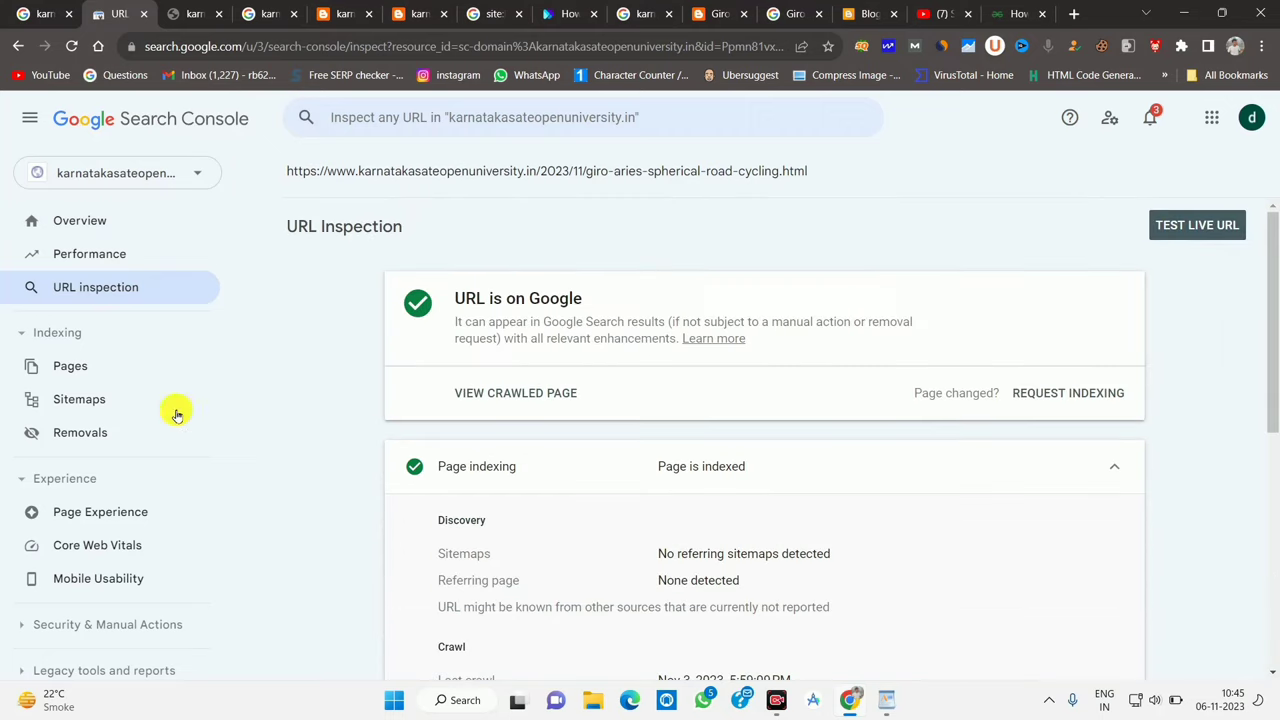
pyautogui.click(80, 399)
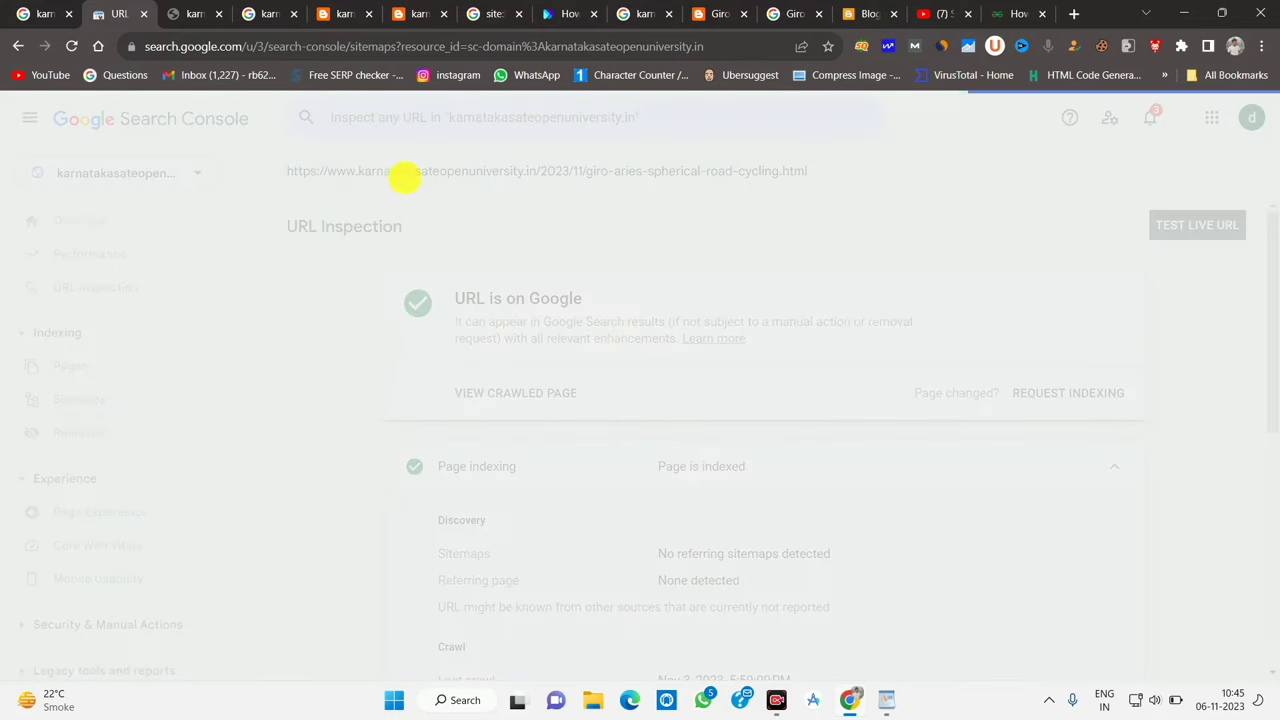
pyautogui.rightClick(503, 291)
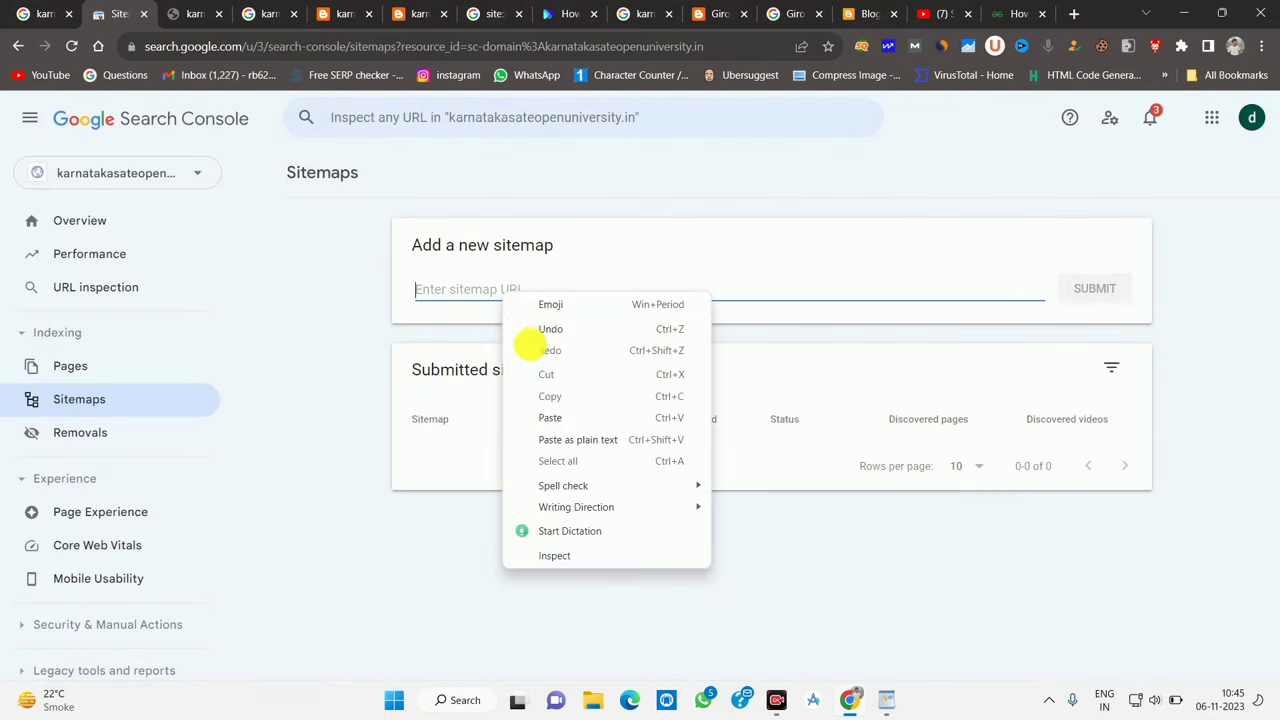
pyautogui.click(541, 415)
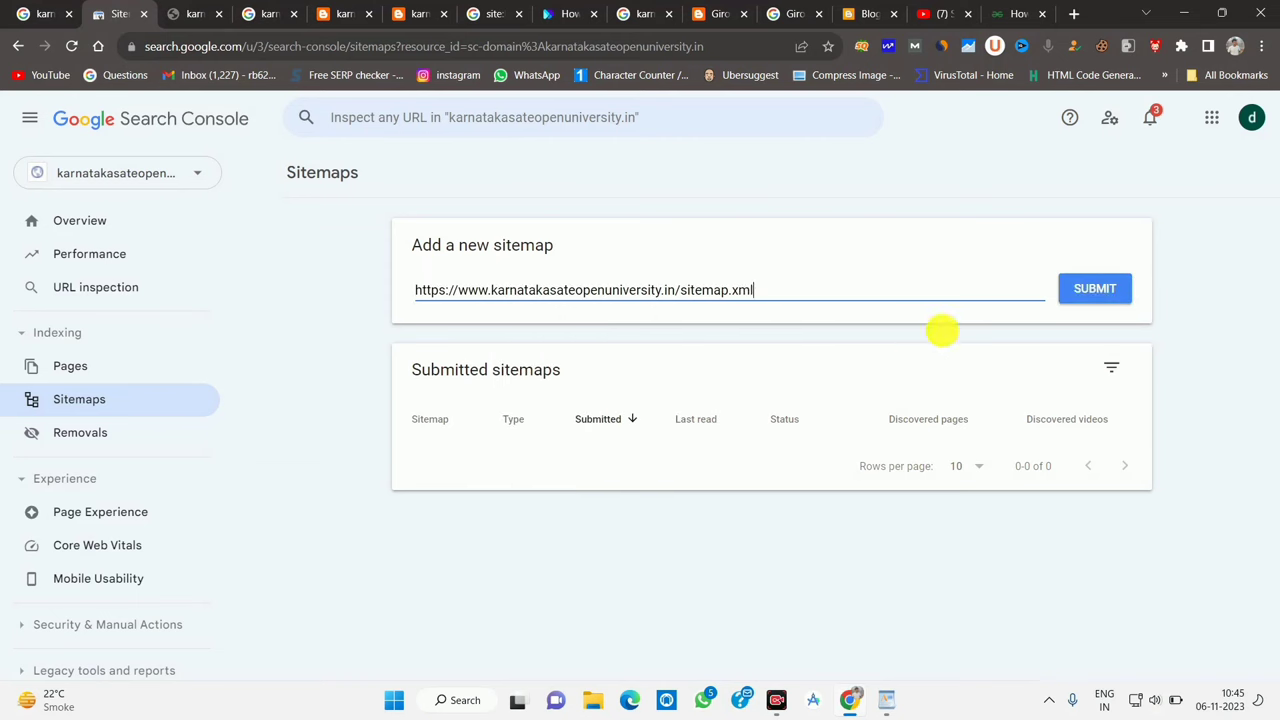
pyautogui.click(1086, 288)
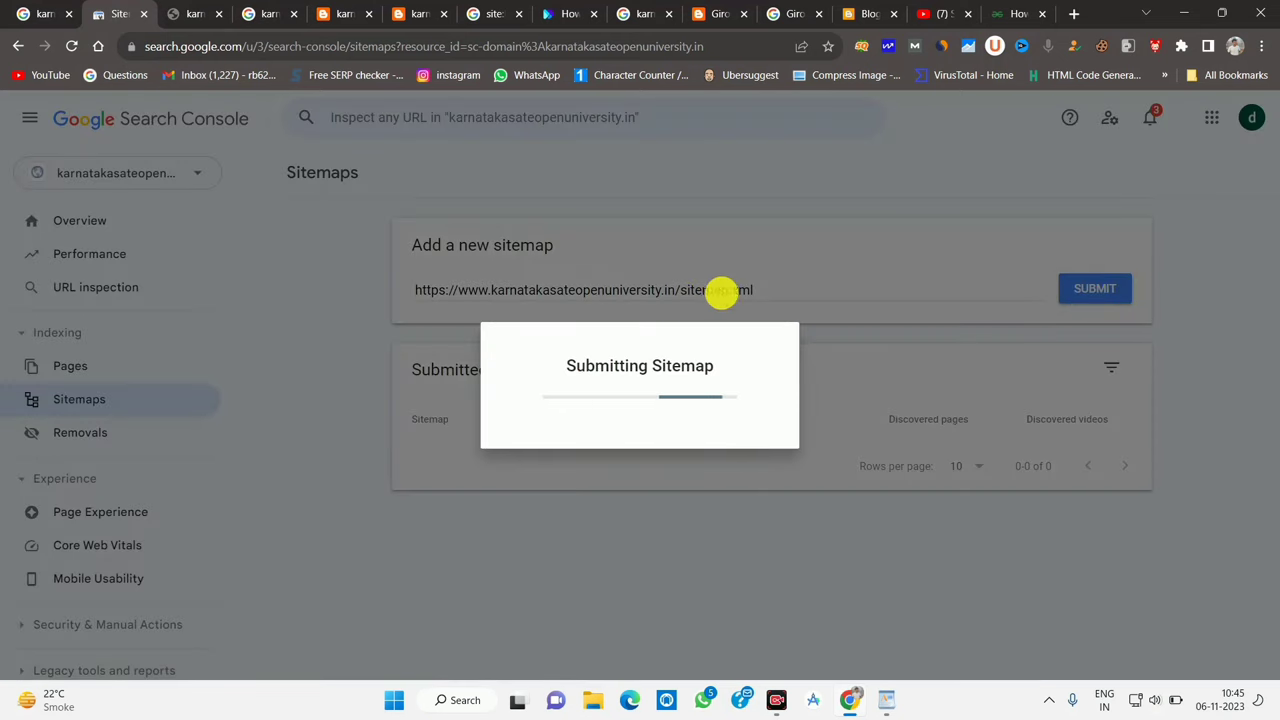
pyautogui.click(856, 448)
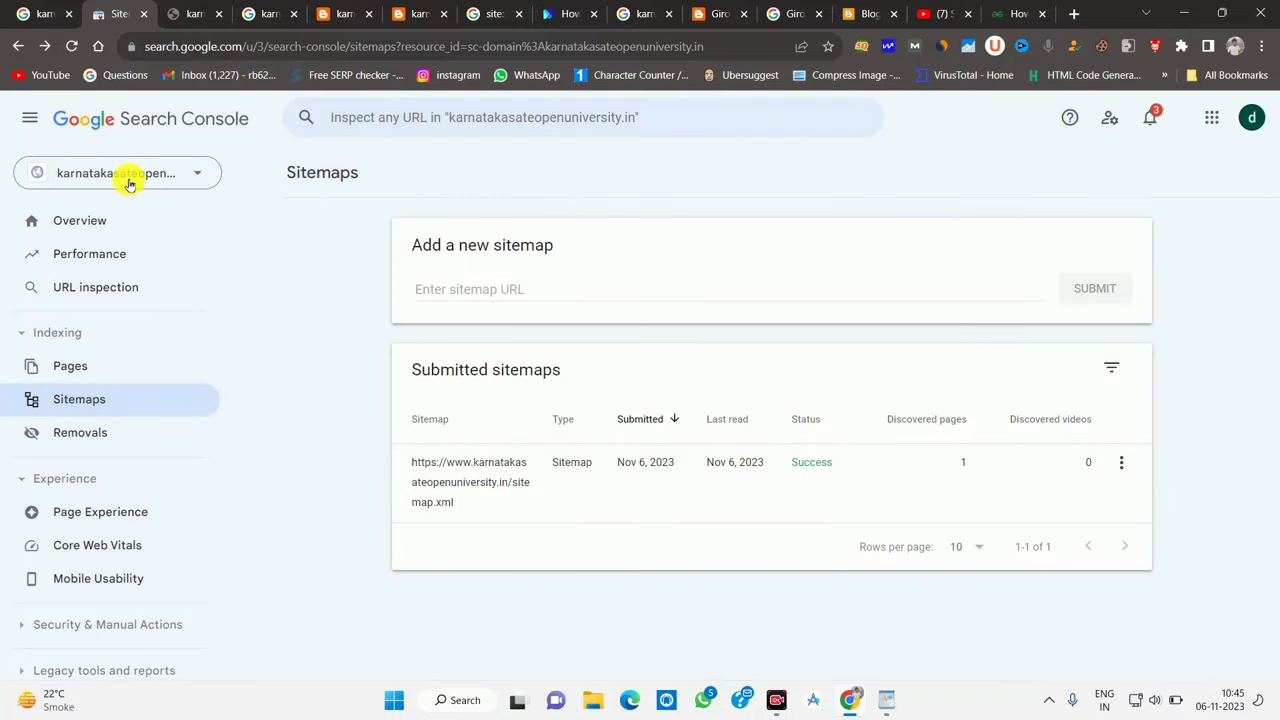
pyautogui.click(129, 184)
pyautogui.click(126, 255)
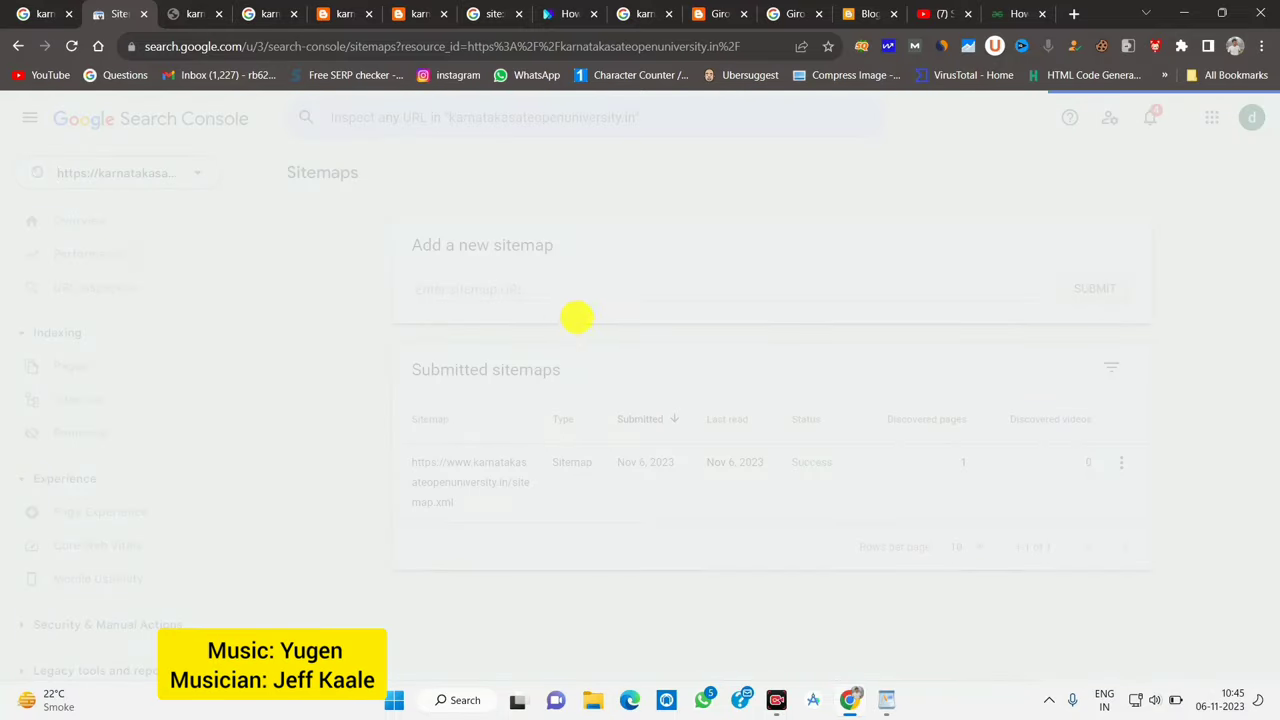
pyautogui.click(708, 292)
pyautogui.rightClick(714, 292)
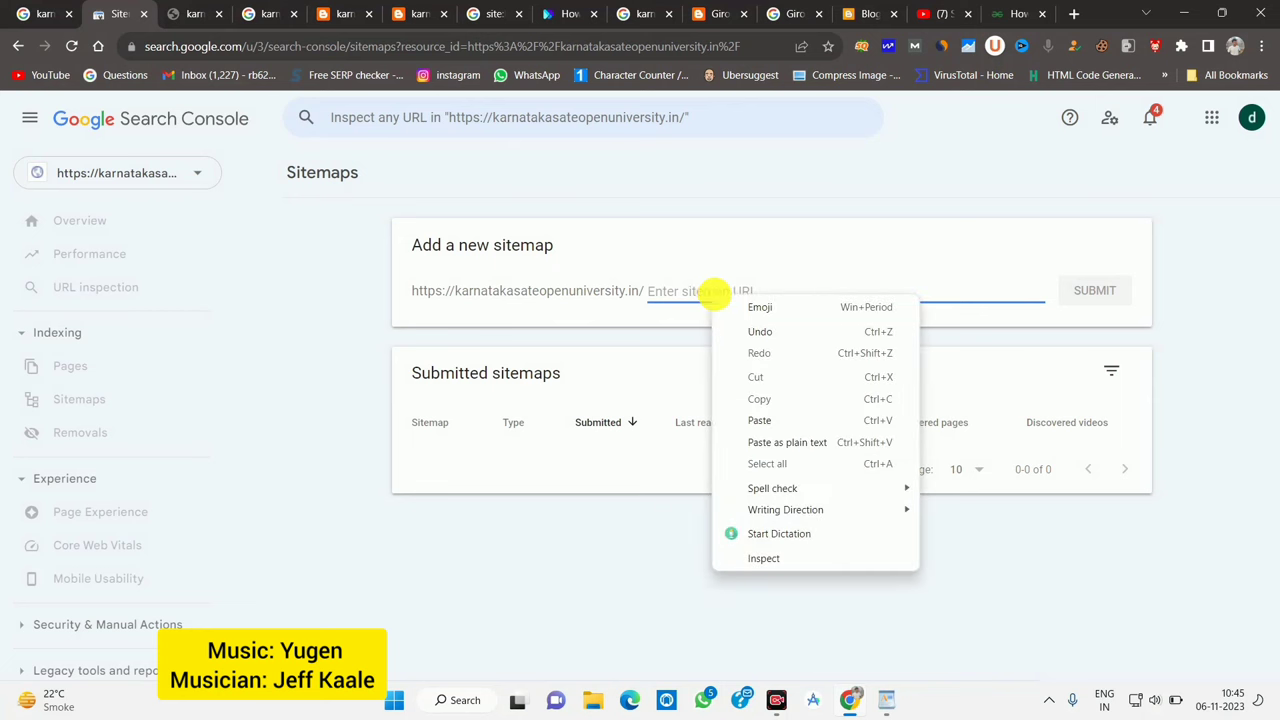
pyautogui.click(668, 289)
pyautogui.write('sitemap.xml')
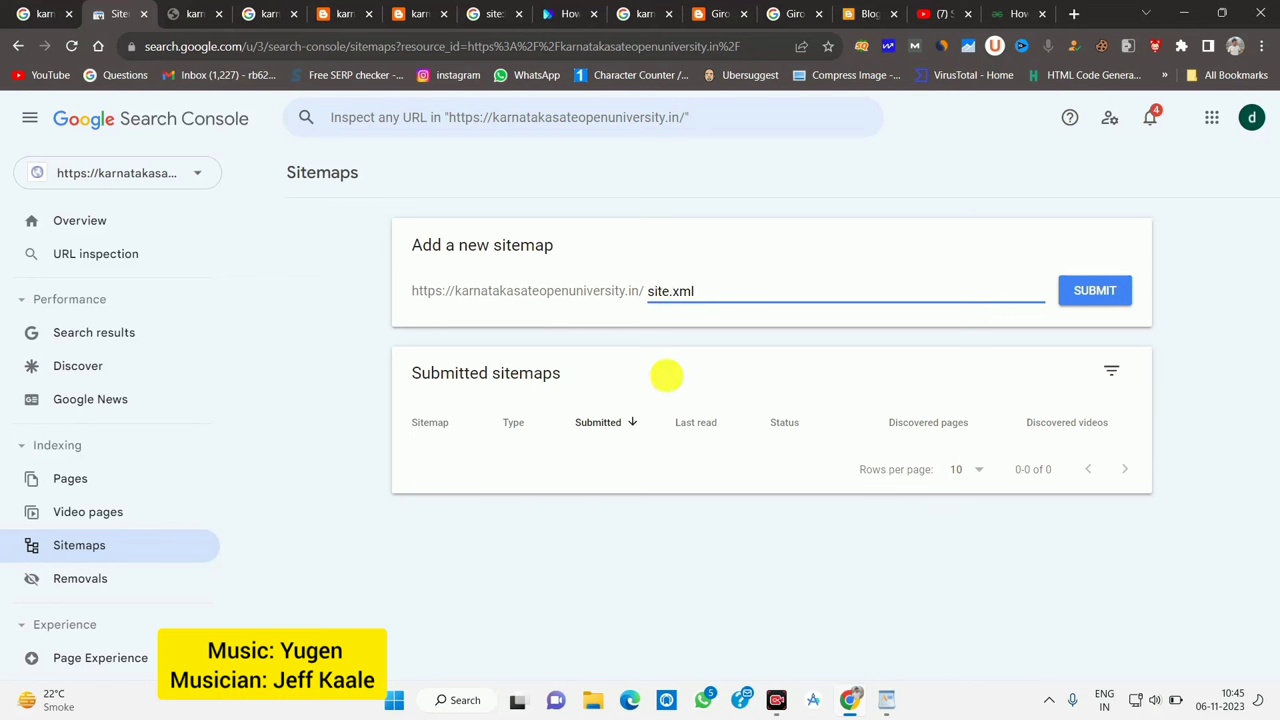
pyautogui.click(1104, 290)
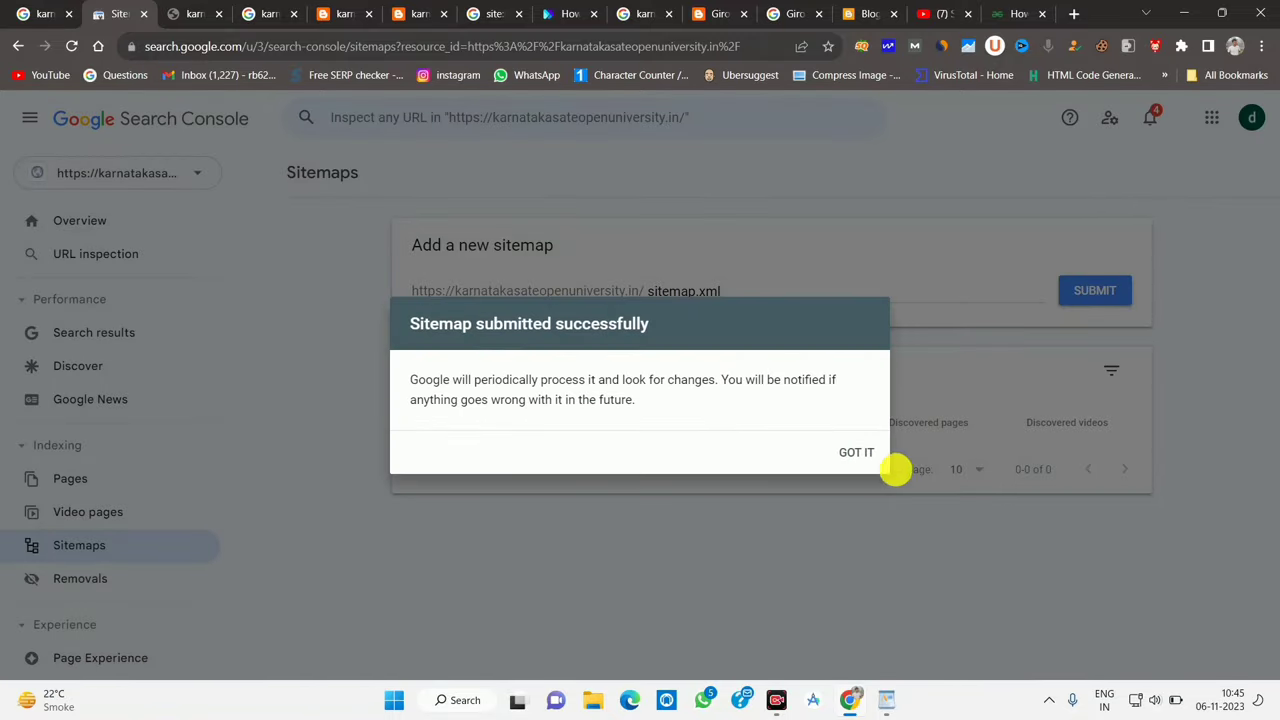
pyautogui.click(858, 452)
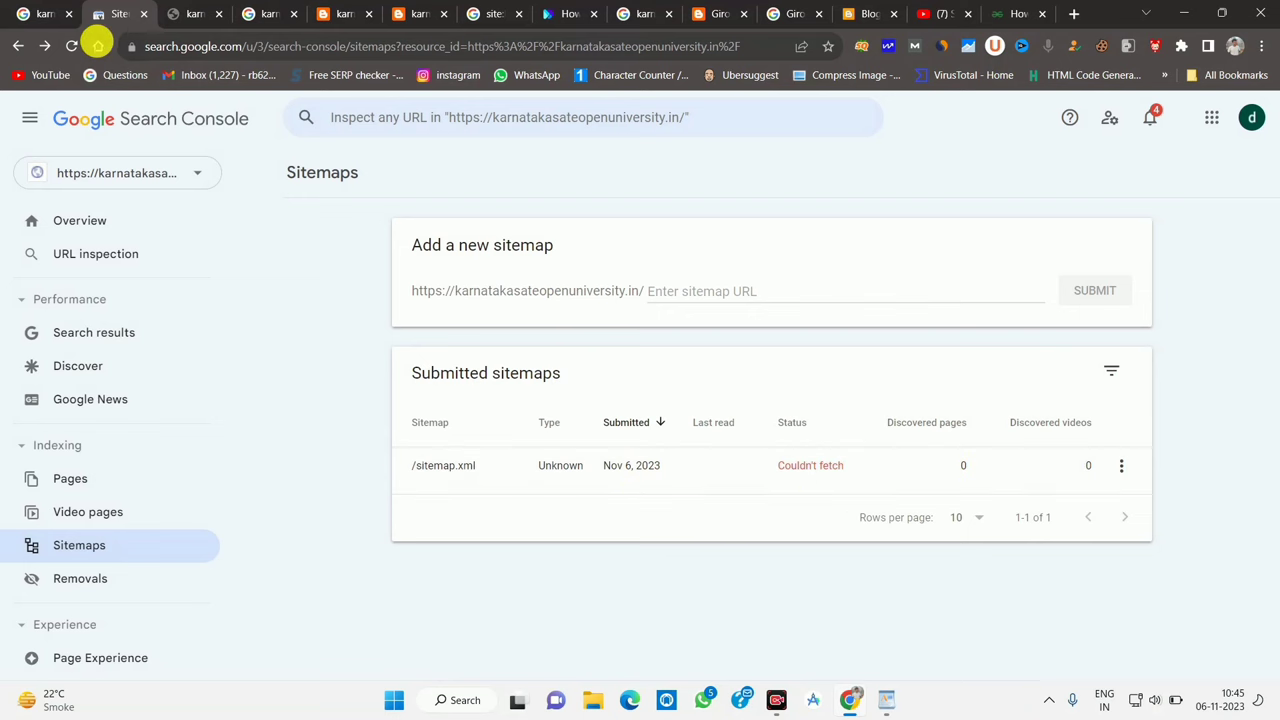
pyautogui.click(71, 46)
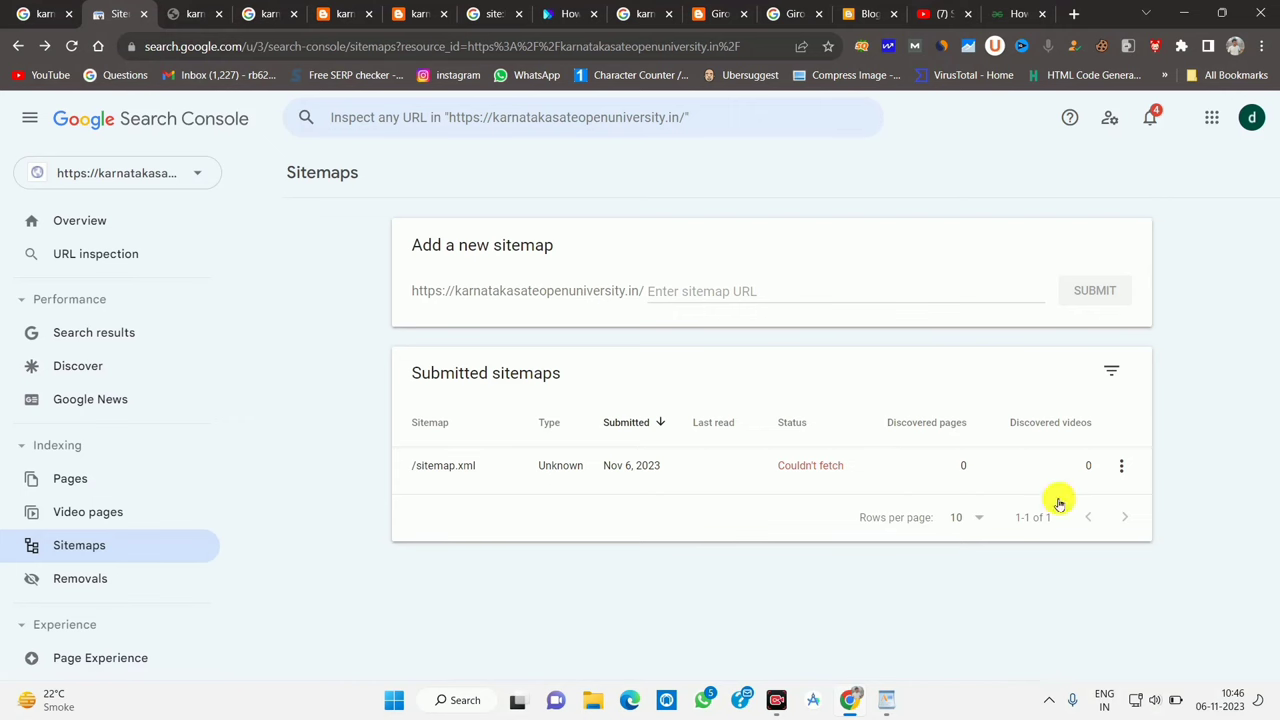
# Browse the uploaded videos of the blogging tips channel on YouTube for related indexing and sitemap tutorials.
pyautogui.click(935, 13)
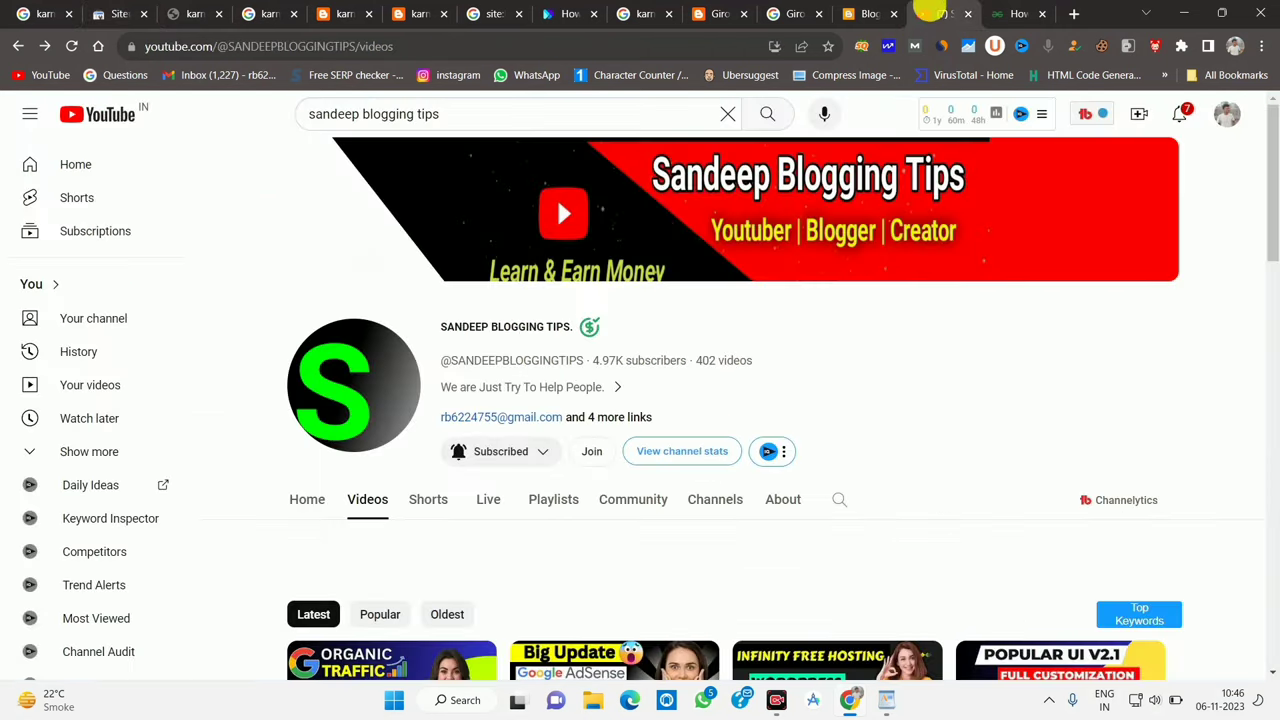
pyautogui.scroll(-8, 606, 508)
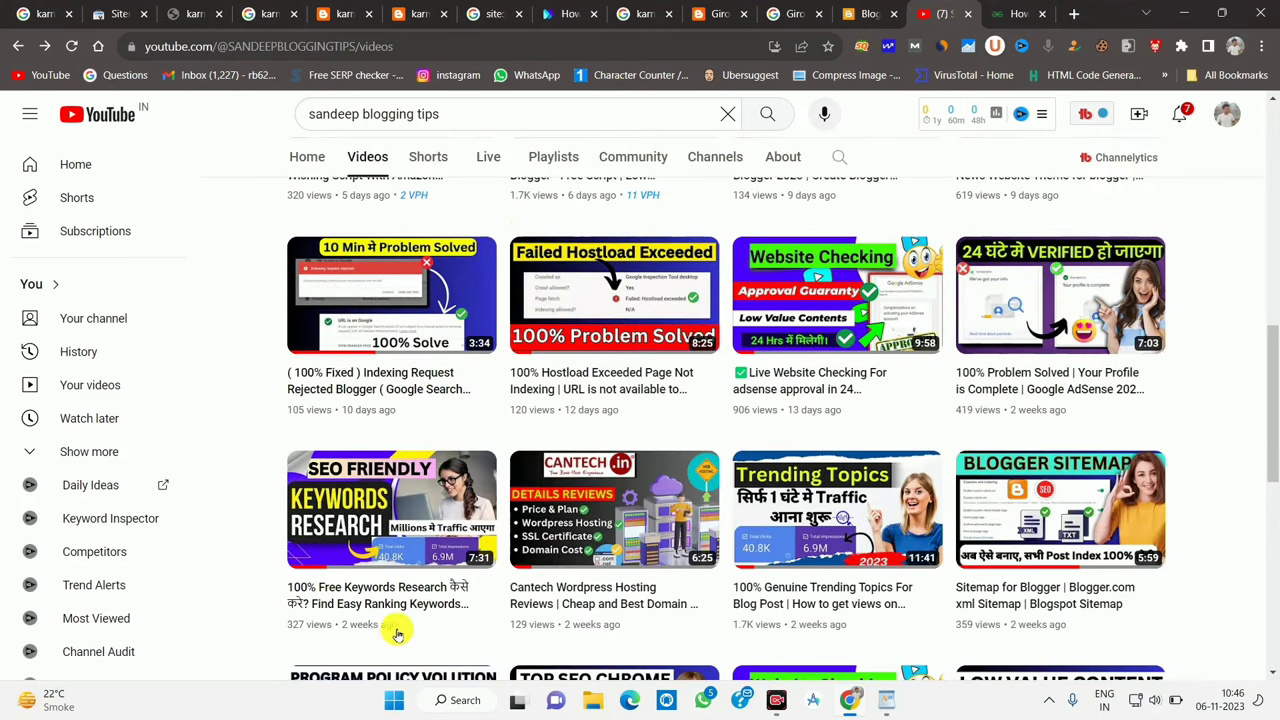
pyautogui.scroll(8, 455, 600)
pyautogui.scroll(2, 450, 510)
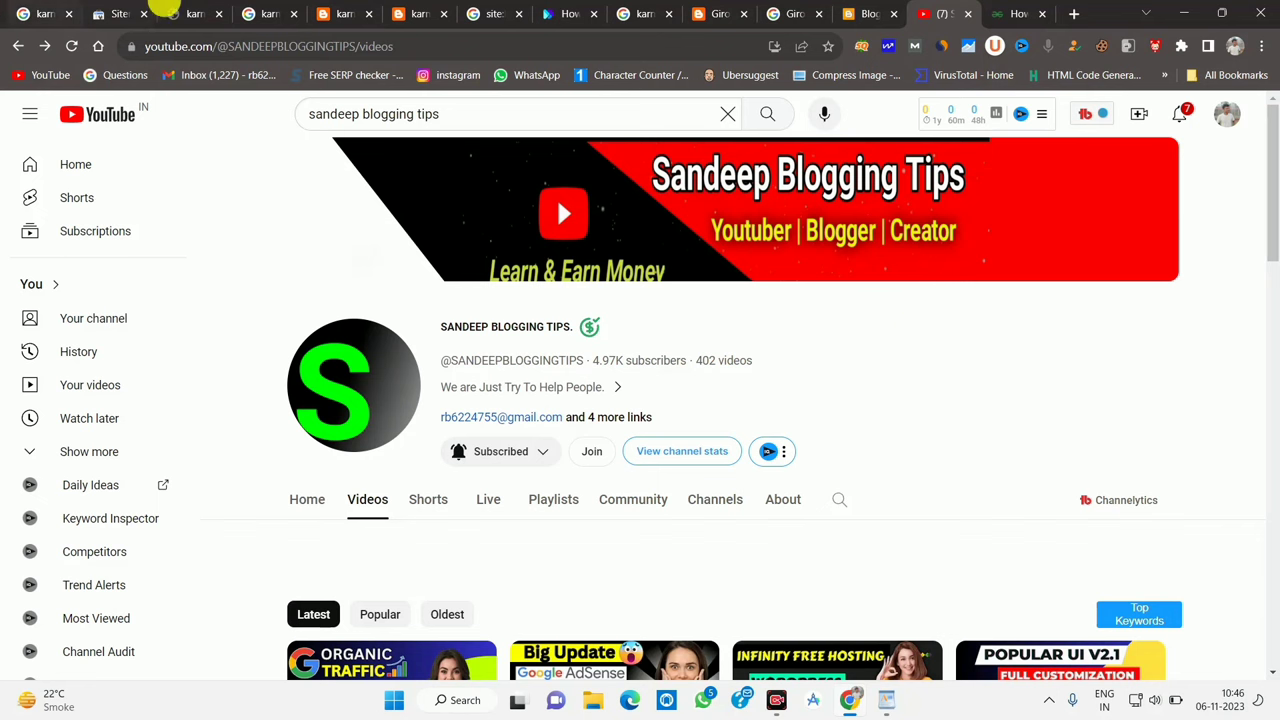
pyautogui.click(192, 13)
pyautogui.click(214, 48)
pyautogui.click(365, 48)
pyautogui.moveTo(365, 48); pyautogui.dragTo(158, 55)
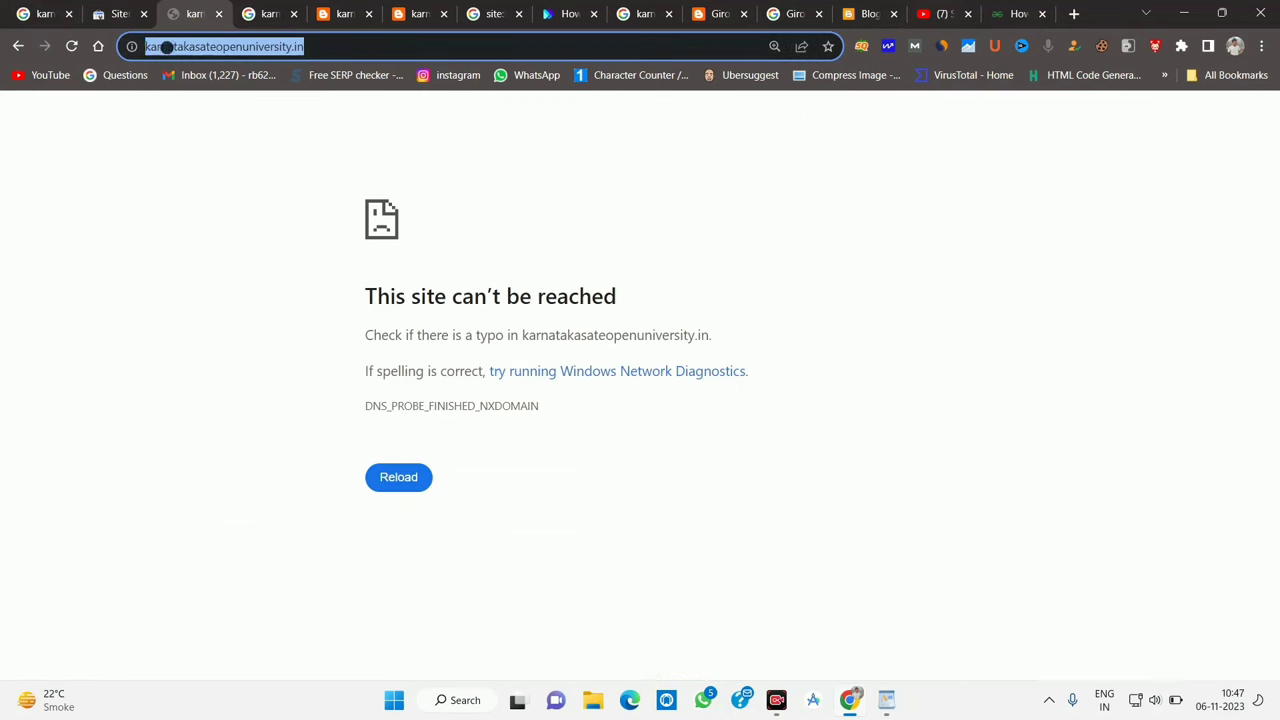
pyautogui.click(170, 47)
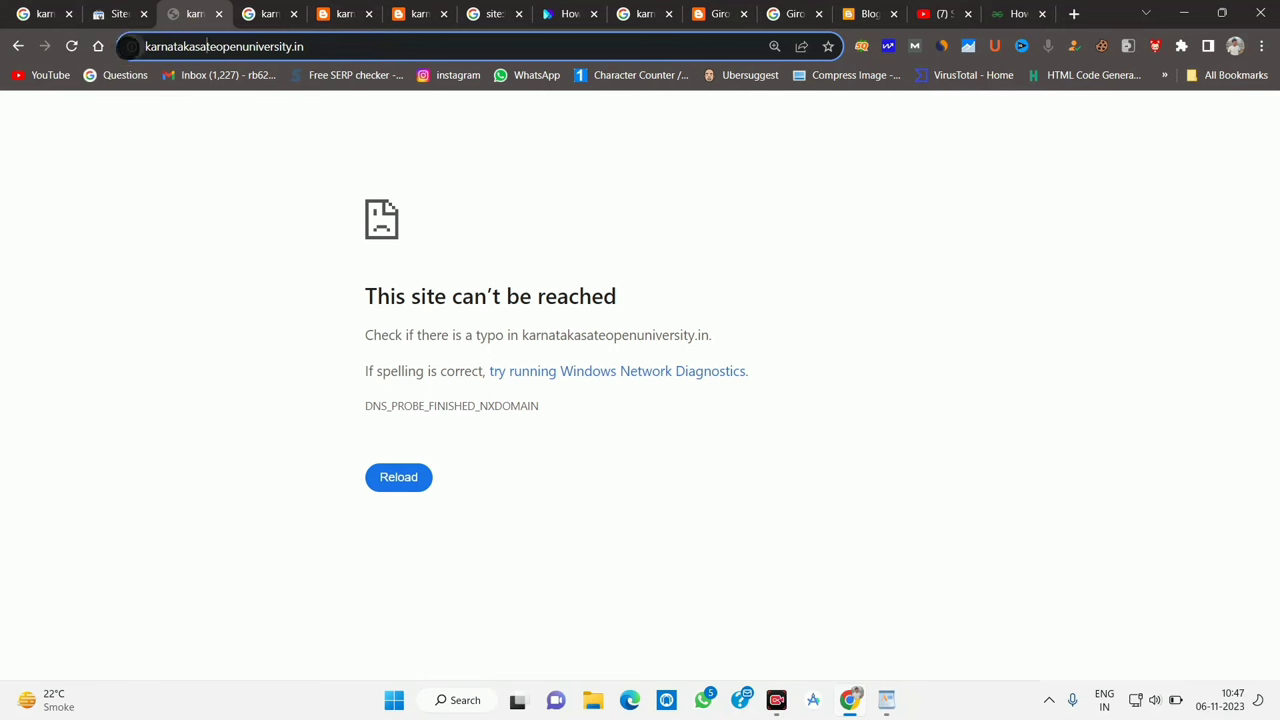
pyautogui.click(130, 47)
pyautogui.click(450, 75)
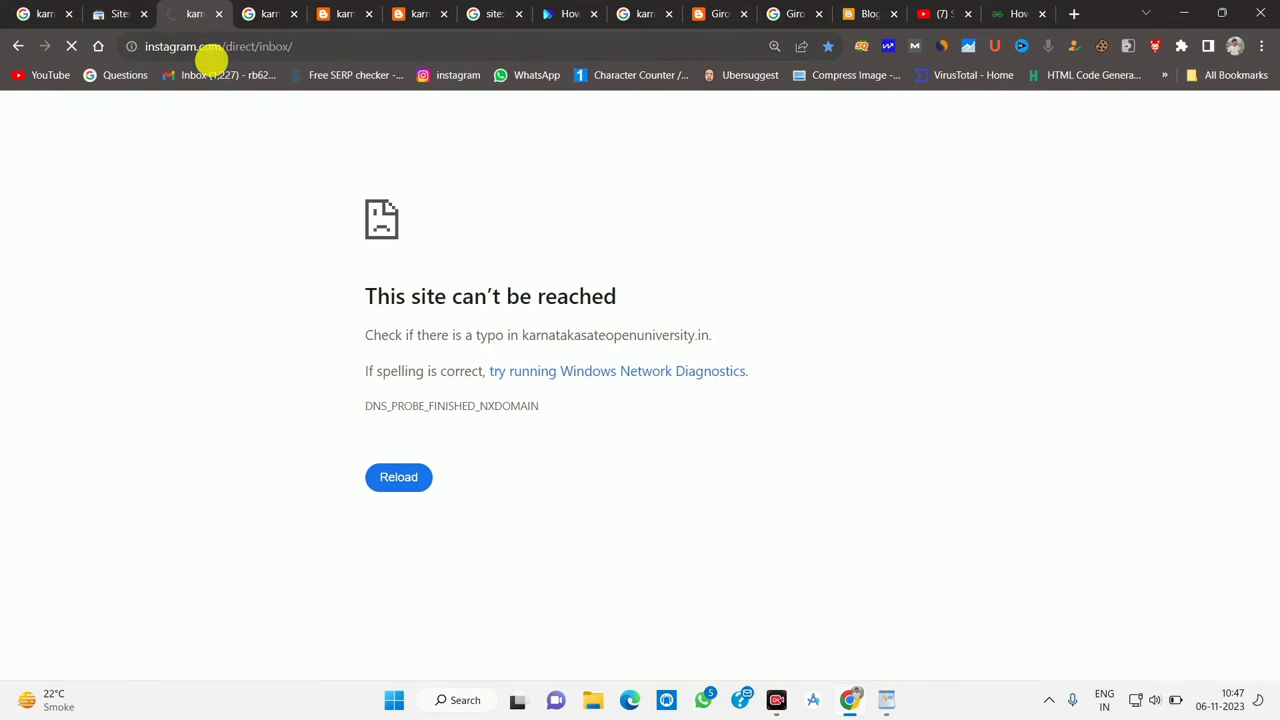
pyautogui.click(22, 47)
pyautogui.click(24, 47)
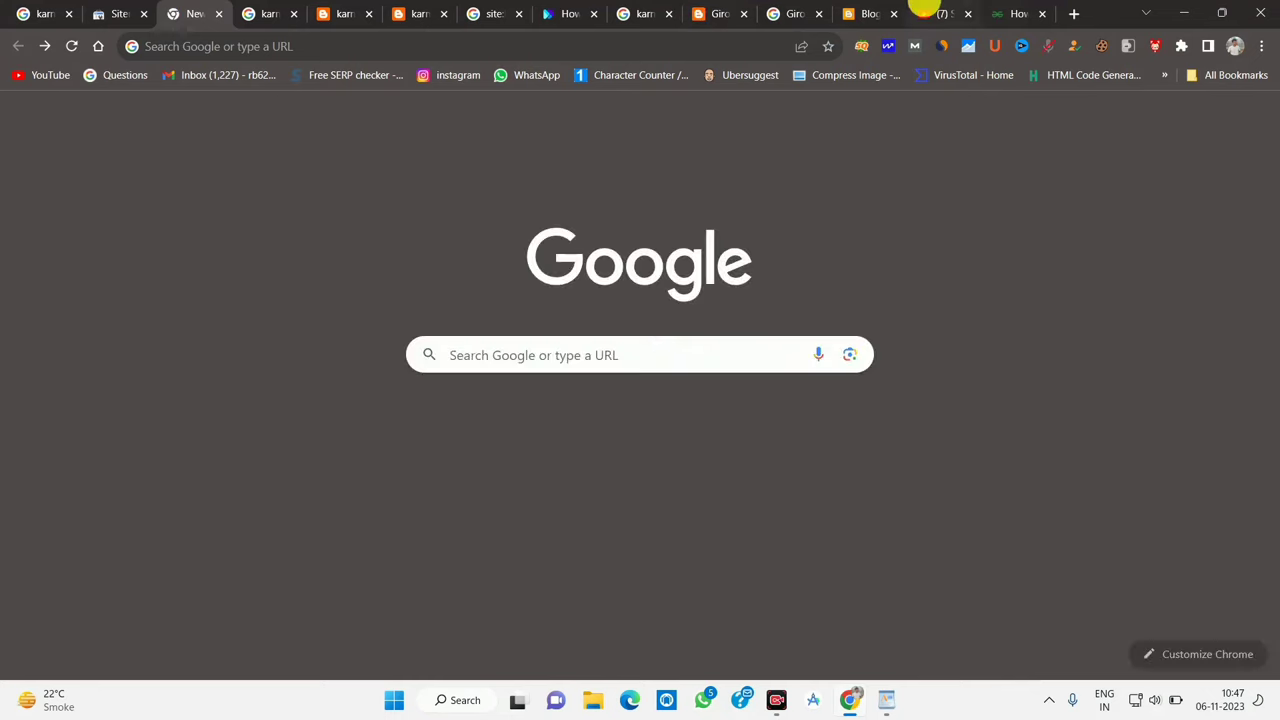
pyautogui.click(925, 13)
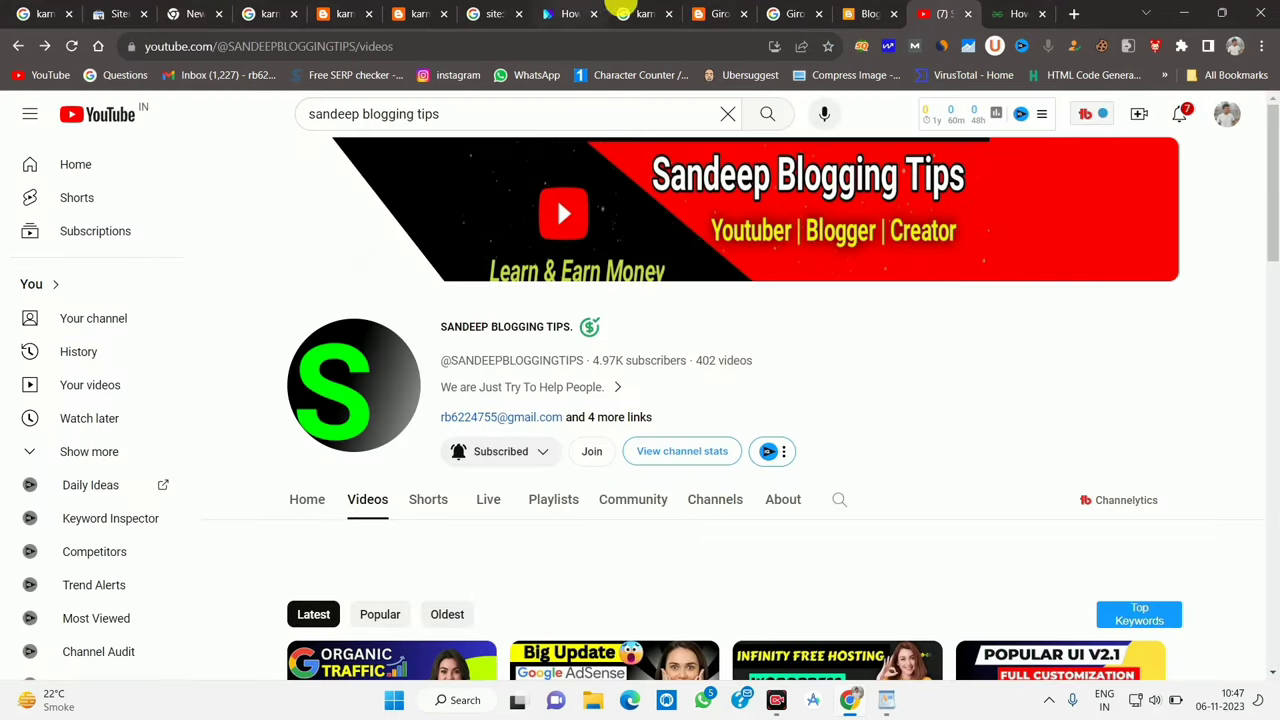